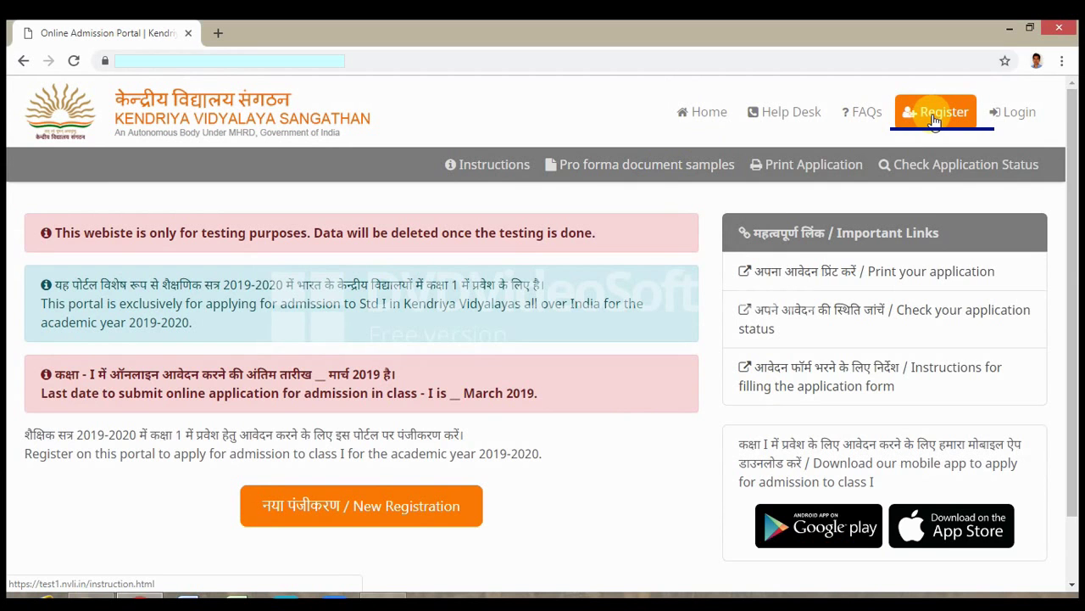
- Open the registration instructions, view them in Hindi, then switch back to English and read down
{"action": "left_click", "coordinate": [935, 121]}
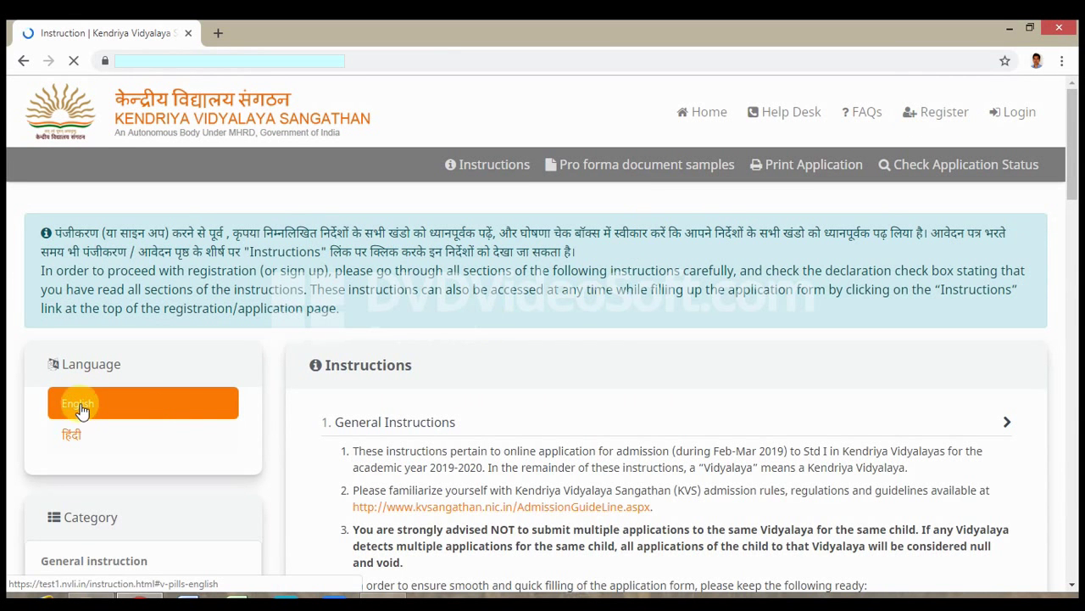
{"action": "left_click", "coordinate": [74, 436]}
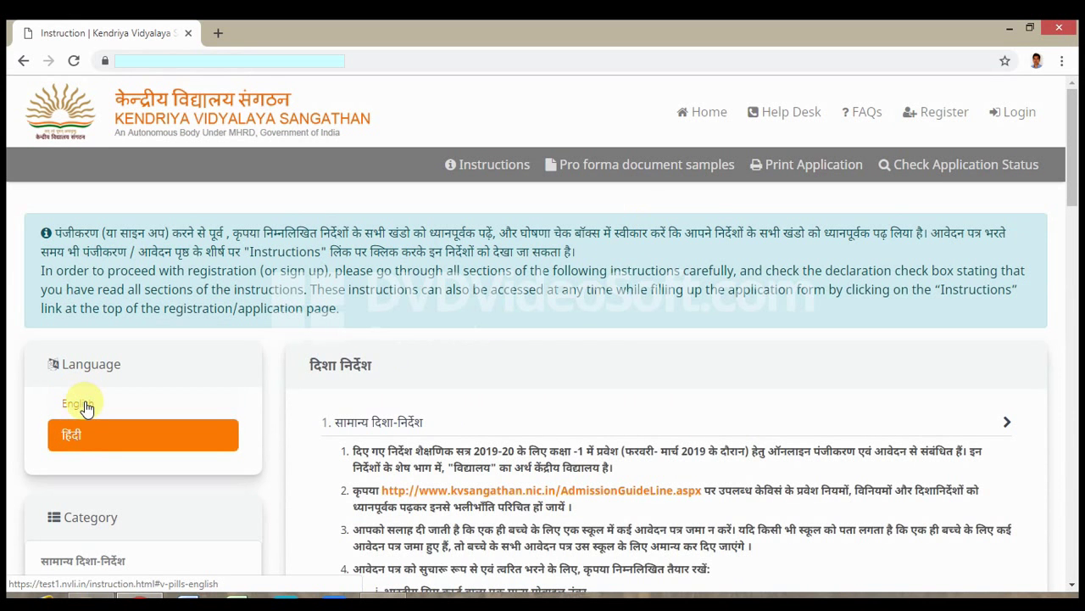
{"action": "left_click", "coordinate": [86, 407]}
{"action": "scroll", "coordinate": [342, 405], "scroll_direction": "down", "scroll_amount": 1}
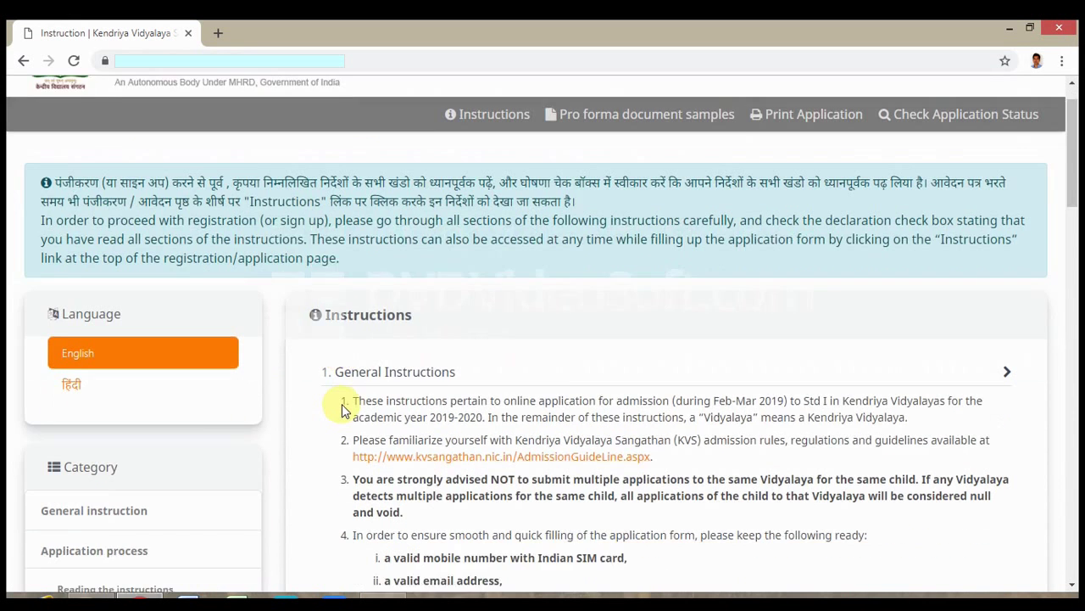
{"action": "scroll", "coordinate": [342, 407], "scroll_direction": "down", "scroll_amount": 7}
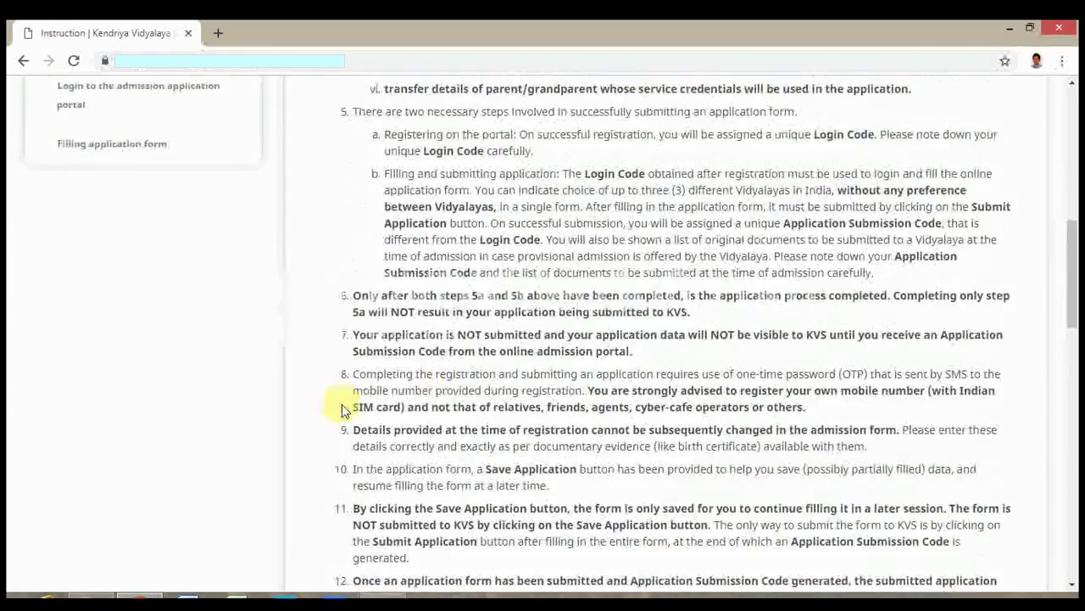
{"action": "scroll", "coordinate": [342, 403], "scroll_direction": "down", "scroll_amount": 15}
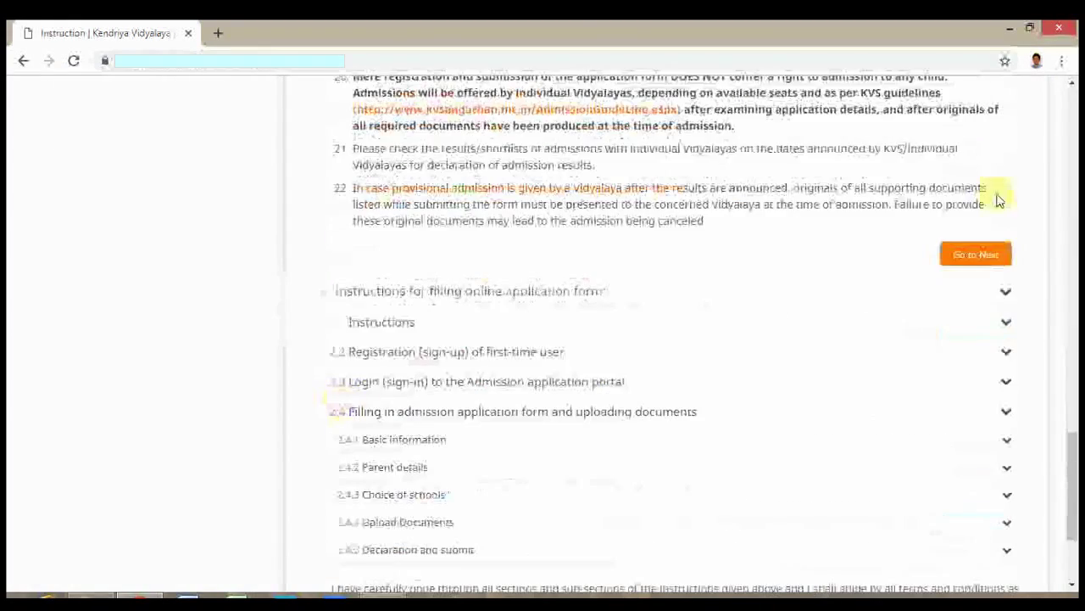
{"action": "scroll", "coordinate": [967, 272], "scroll_direction": "down", "scroll_amount": 2}
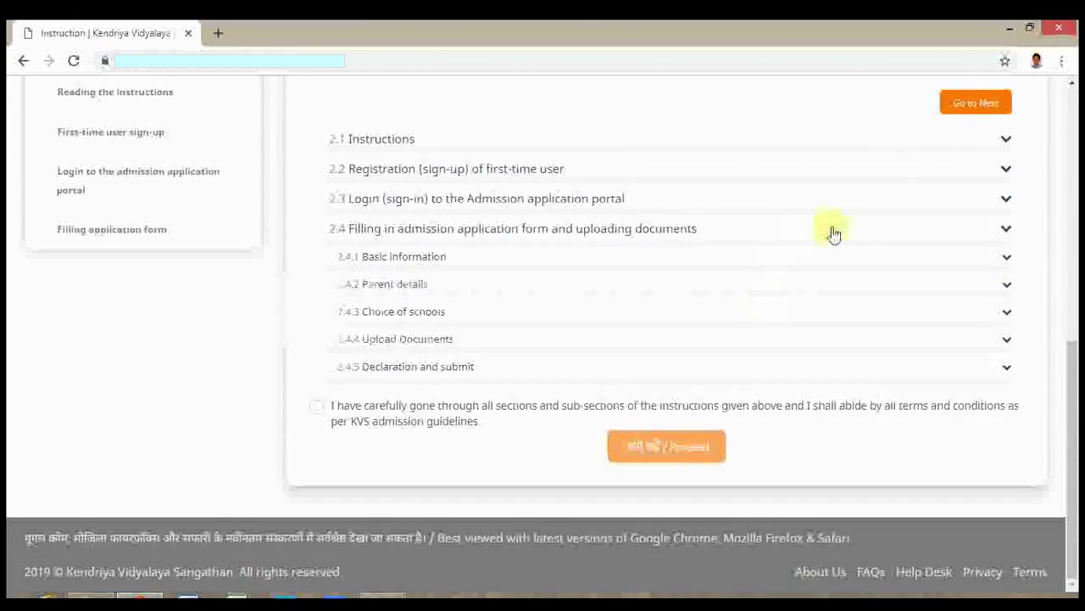
- Expand instruction sections 2.1, 2.2, 2.3, 2.4 and 2.4.1
{"action": "left_click", "coordinate": [964, 102]}
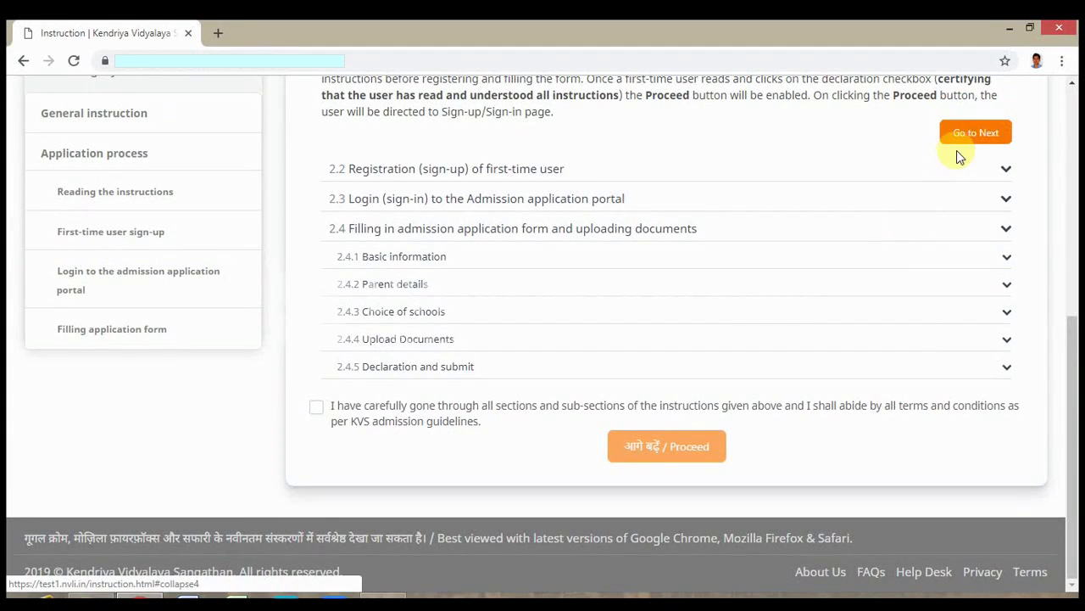
{"action": "left_click", "coordinate": [969, 135]}
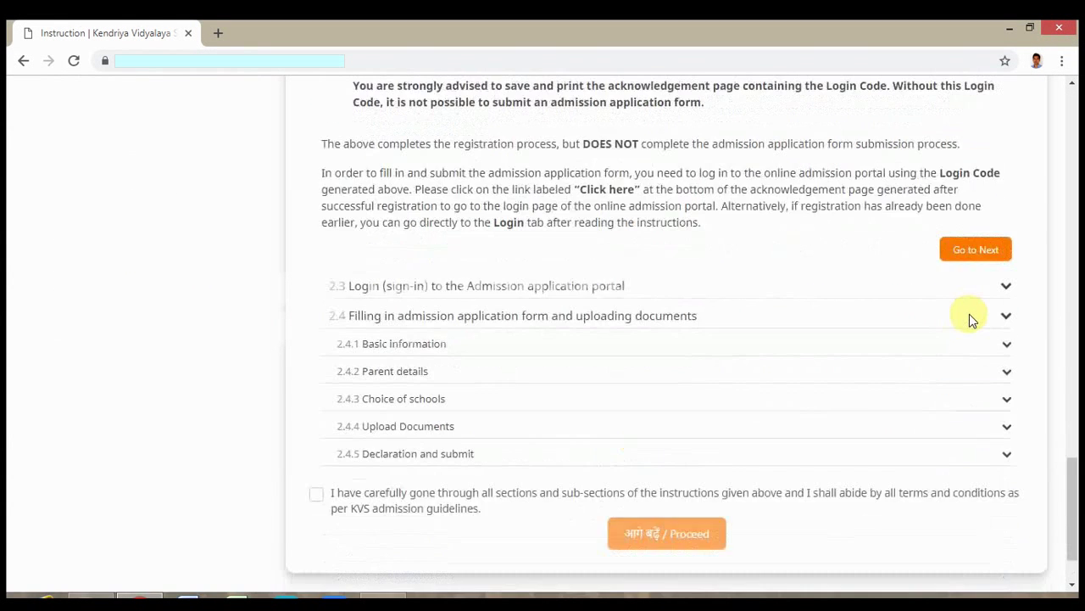
{"action": "left_click", "coordinate": [971, 172]}
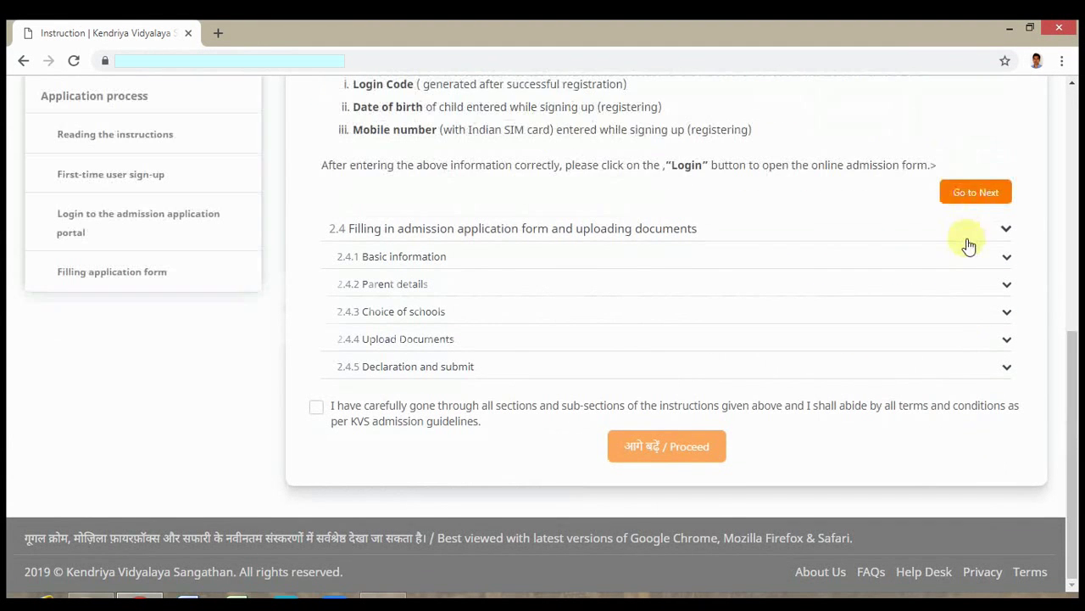
{"action": "left_click", "coordinate": [976, 197]}
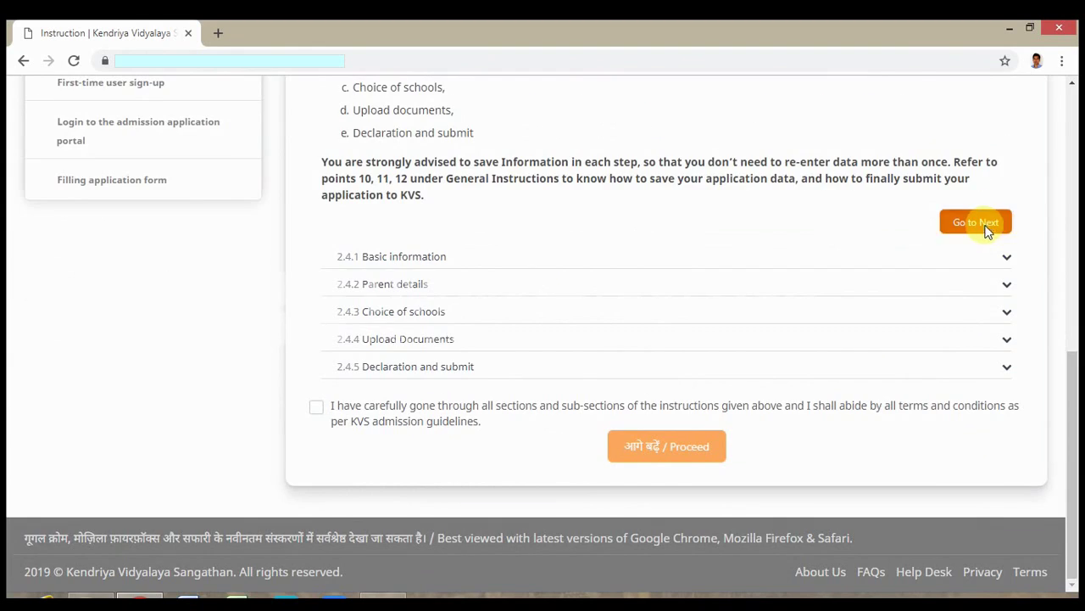
{"action": "left_click", "coordinate": [975, 222]}
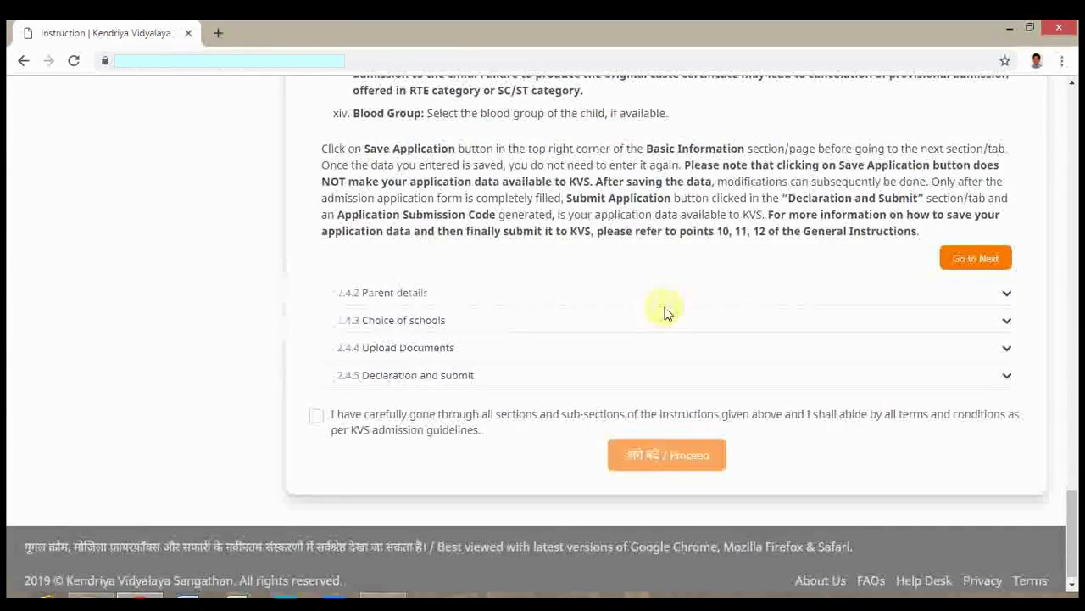
- Accept the declaration of having read the instructions and proceed to New Registration
{"action": "left_click", "coordinate": [317, 417]}
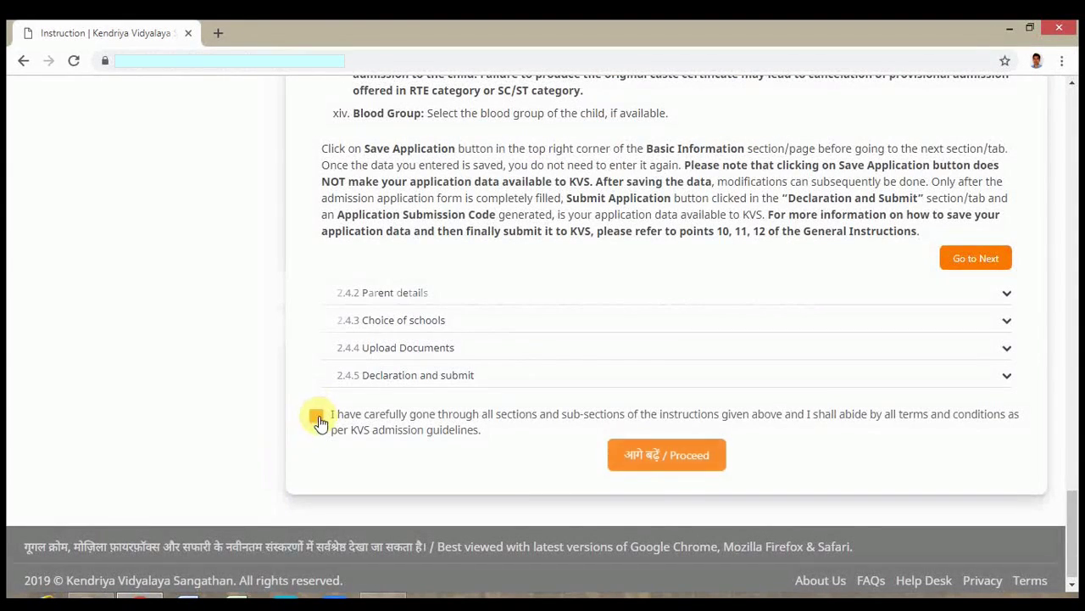
{"action": "left_click", "coordinate": [316, 417]}
{"action": "scroll", "coordinate": [314, 432], "scroll_direction": "up", "scroll_amount": 1}
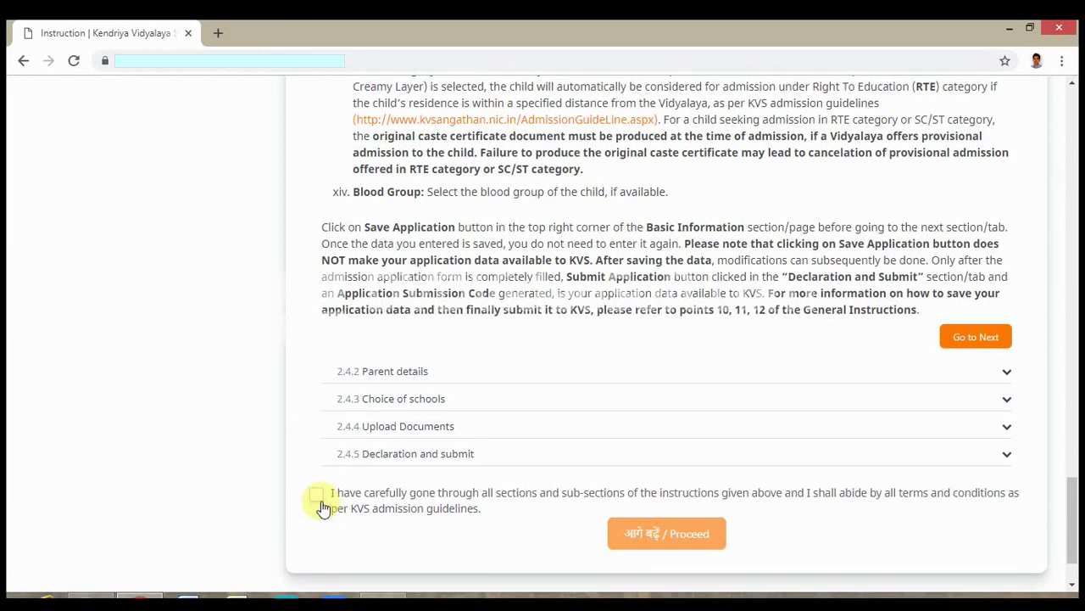
{"action": "left_click_drag", "start_coordinate": [337, 494], "coordinate": [345, 495]}
{"action": "left_click", "coordinate": [317, 495]}
{"action": "left_click", "coordinate": [648, 540]}
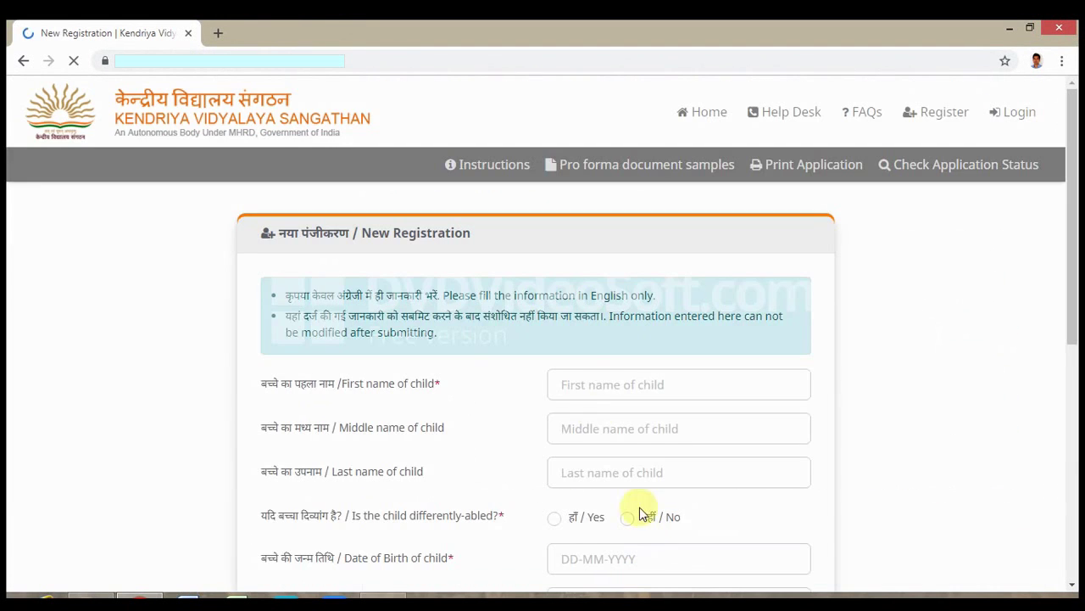
- Fill the child's combined first-and-middle name field, then the last name field
{"action": "left_click", "coordinate": [591, 386]}
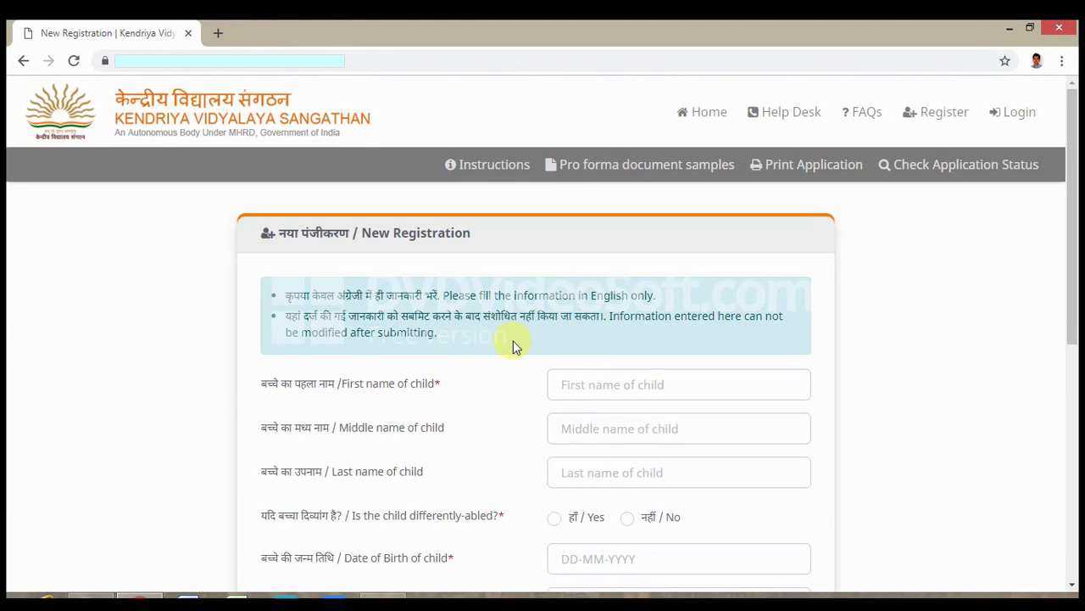
{"action": "scroll", "coordinate": [513, 346], "scroll_direction": "down", "scroll_amount": 1}
{"action": "scroll", "coordinate": [513, 346], "scroll_direction": "down", "scroll_amount": 1}
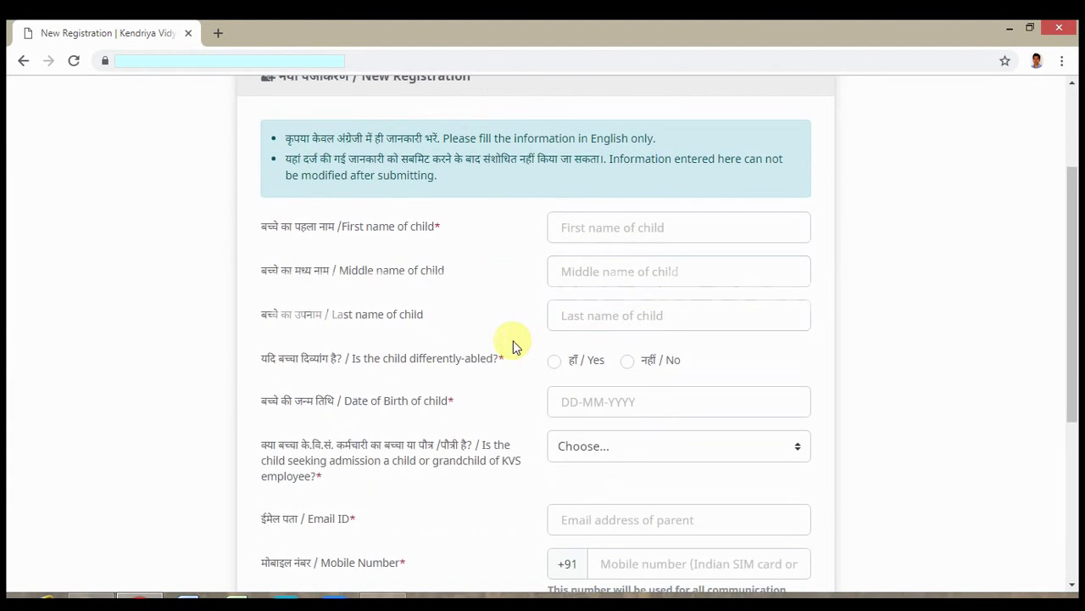
{"action": "scroll", "coordinate": [513, 346], "scroll_direction": "up", "scroll_amount": 1}
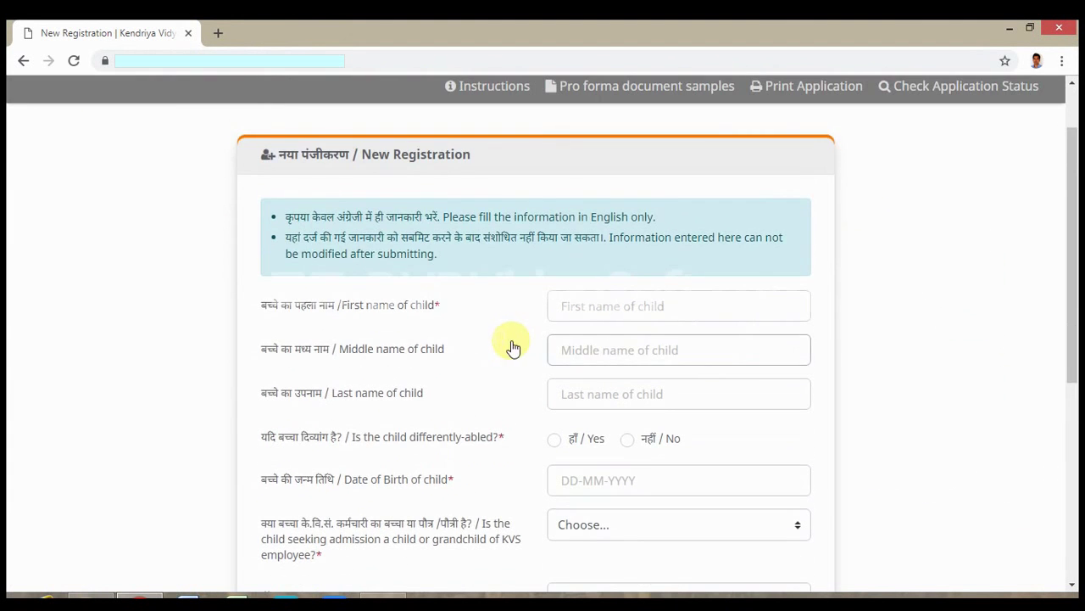
{"action": "left_click", "coordinate": [582, 309]}
{"action": "scroll", "coordinate": [589, 308], "scroll_direction": "up", "scroll_amount": 1}
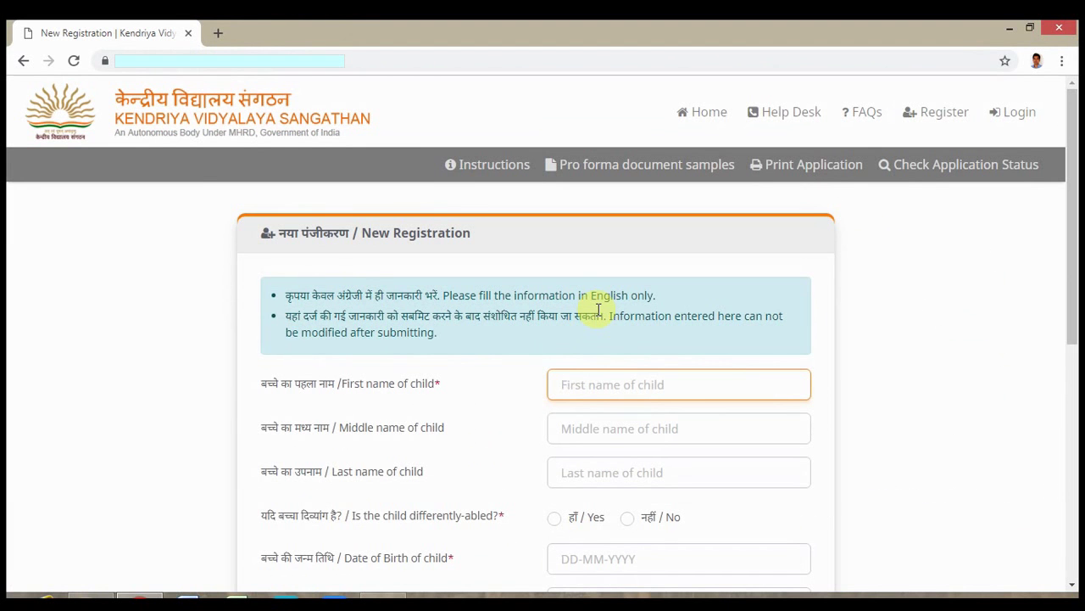
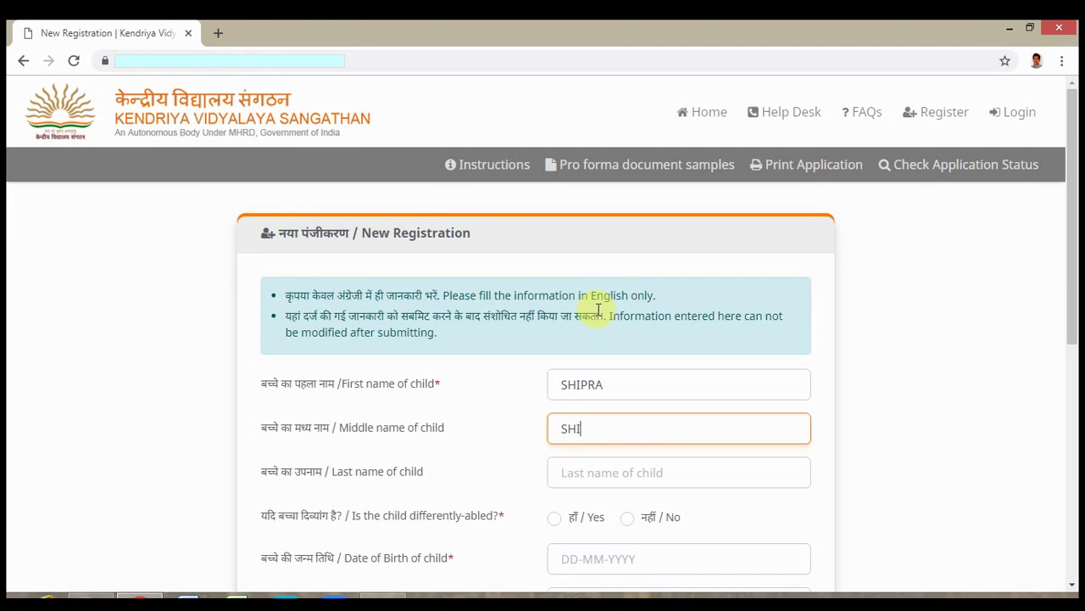
{"action": "key", "text": "Tab"}
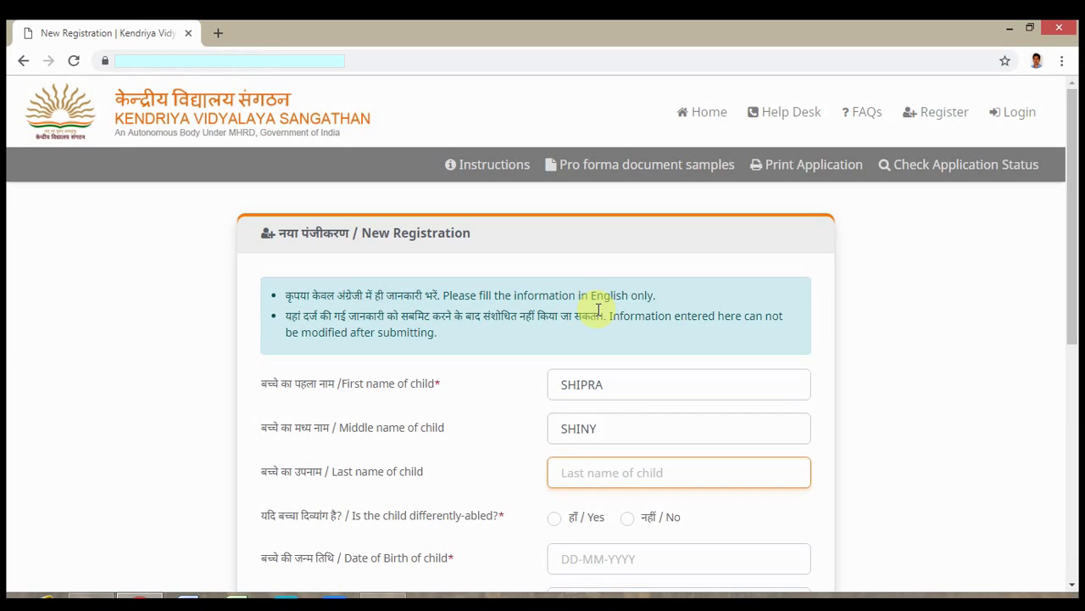
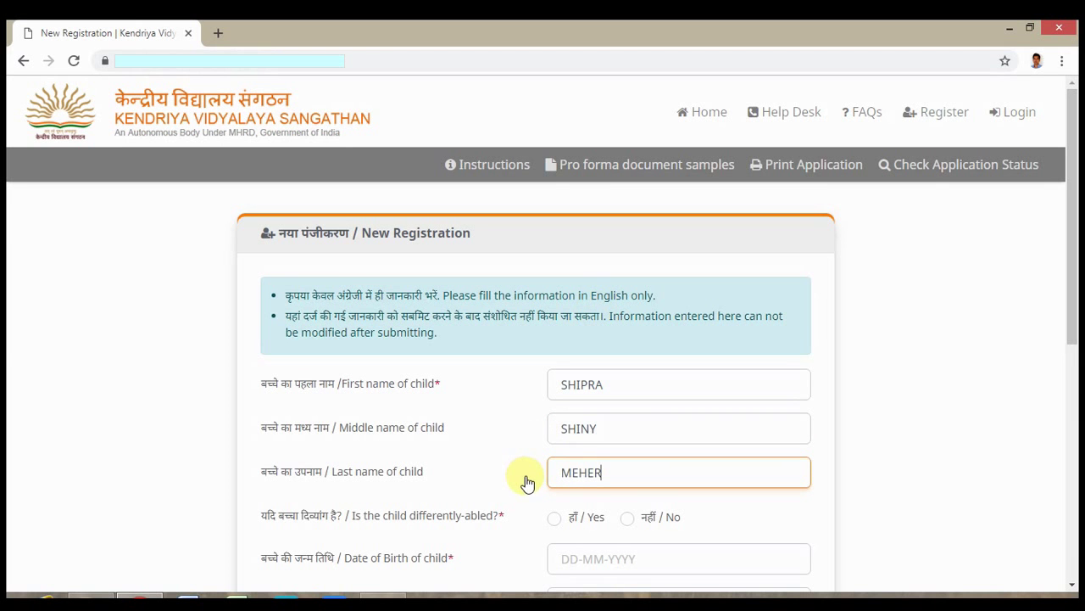
{"action": "scroll", "coordinate": [534, 468], "scroll_direction": "down", "scroll_amount": 1}
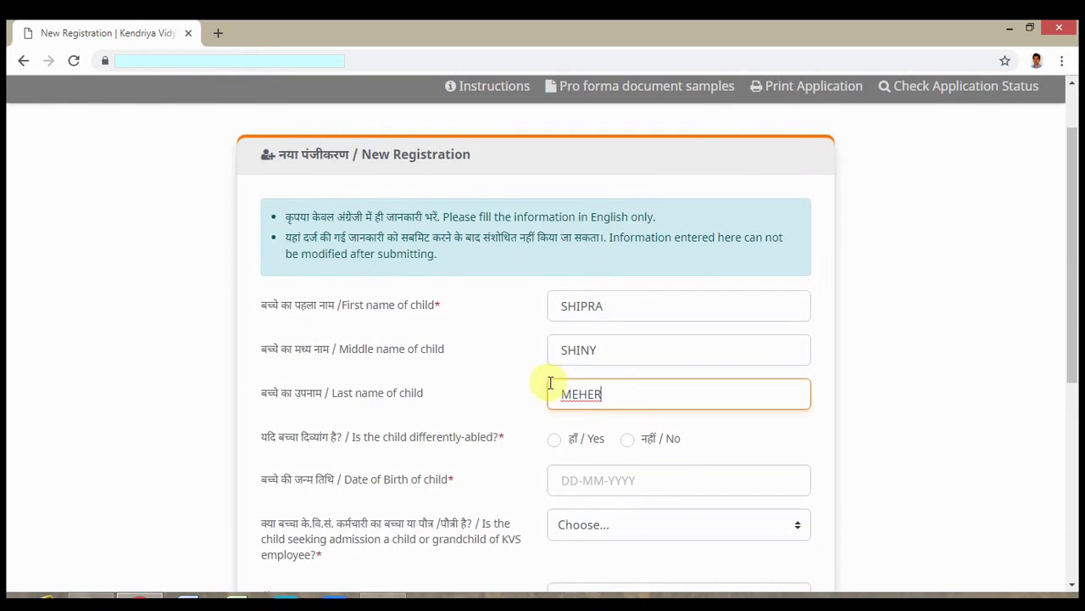
{"action": "scroll", "coordinate": [480, 419], "scroll_direction": "down", "scroll_amount": 1}
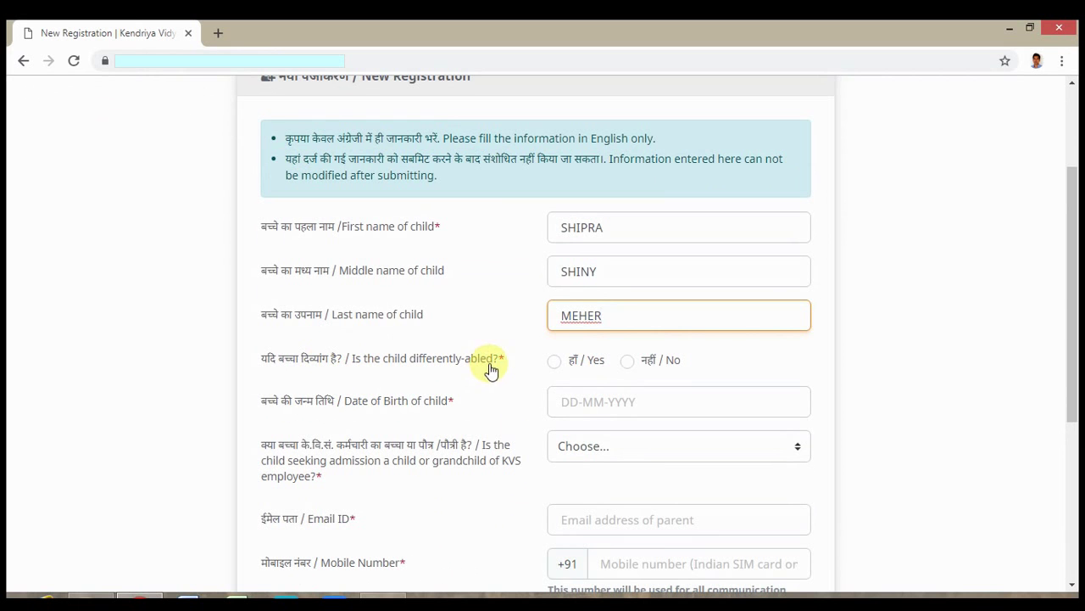
- Answer No to the differently-abled question
{"action": "left_click", "coordinate": [555, 365]}
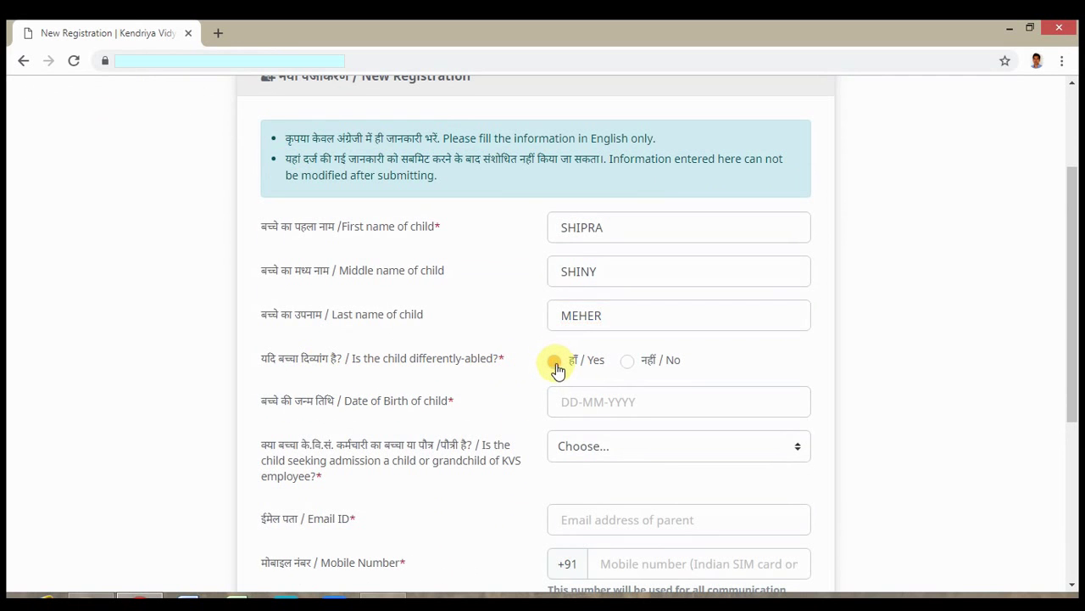
{"action": "double_click", "coordinate": [631, 371]}
{"action": "left_click", "coordinate": [628, 365]}
- Set the child's date of birth to 15-02-2014 in the calendar
{"action": "left_click", "coordinate": [562, 403]}
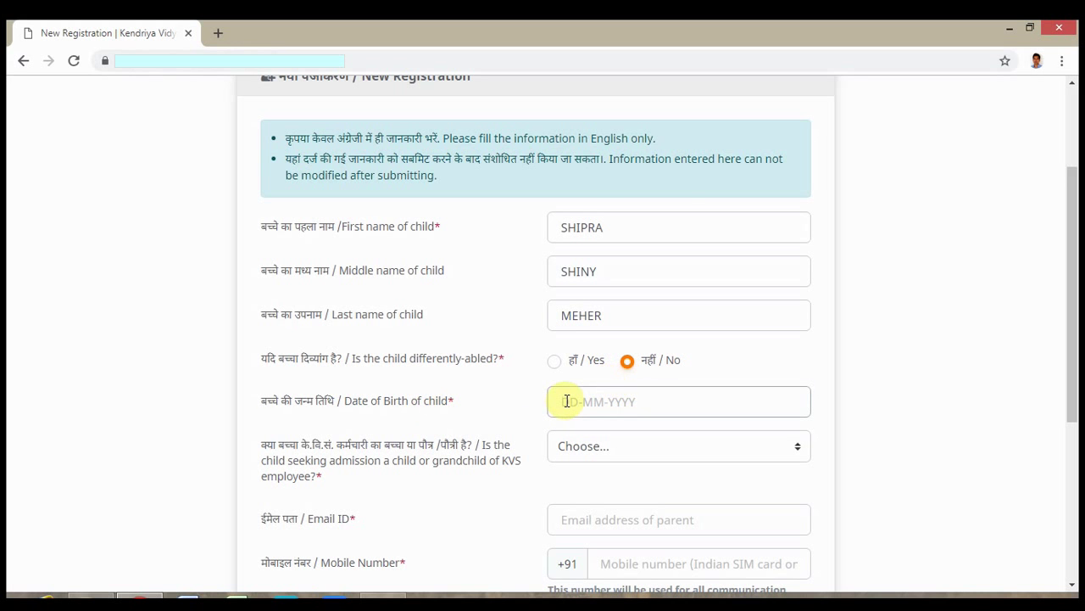
{"action": "left_click", "coordinate": [566, 401]}
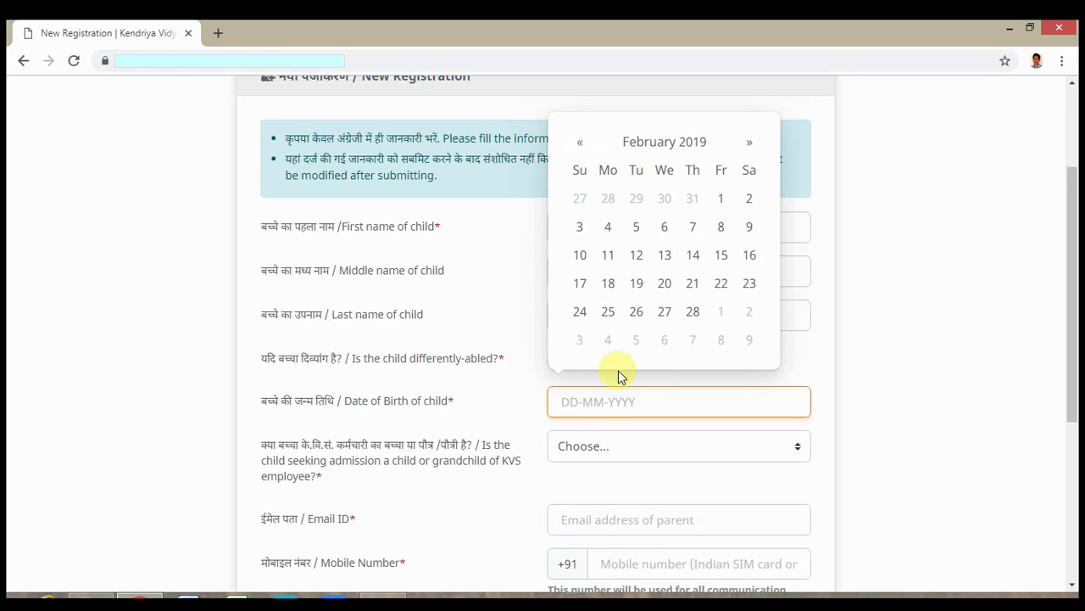
{"action": "type", "text": "15-0"}
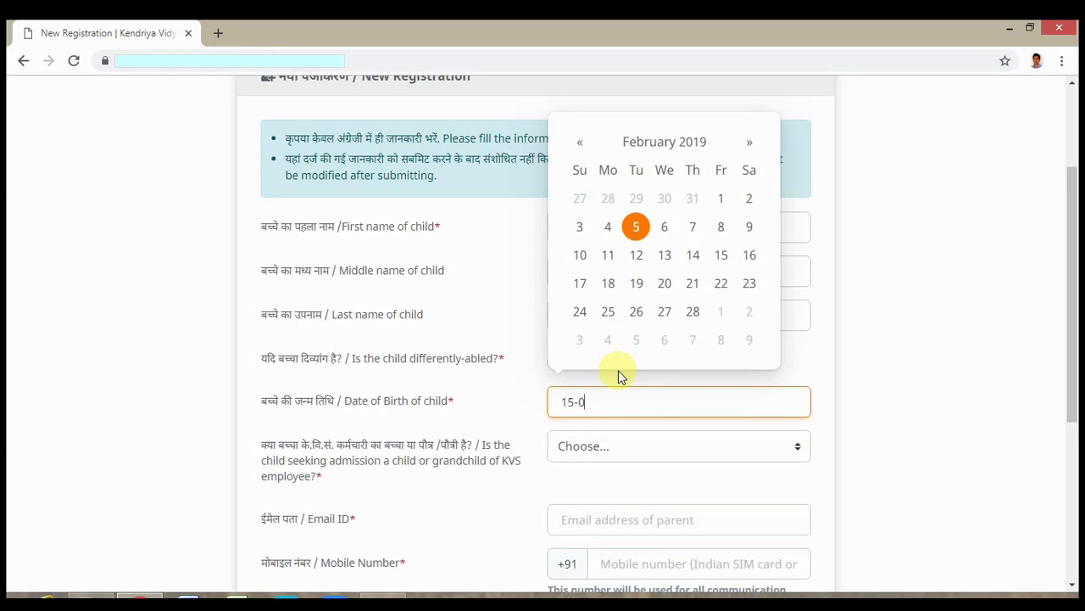
{"action": "type", "text": "2-2014"}
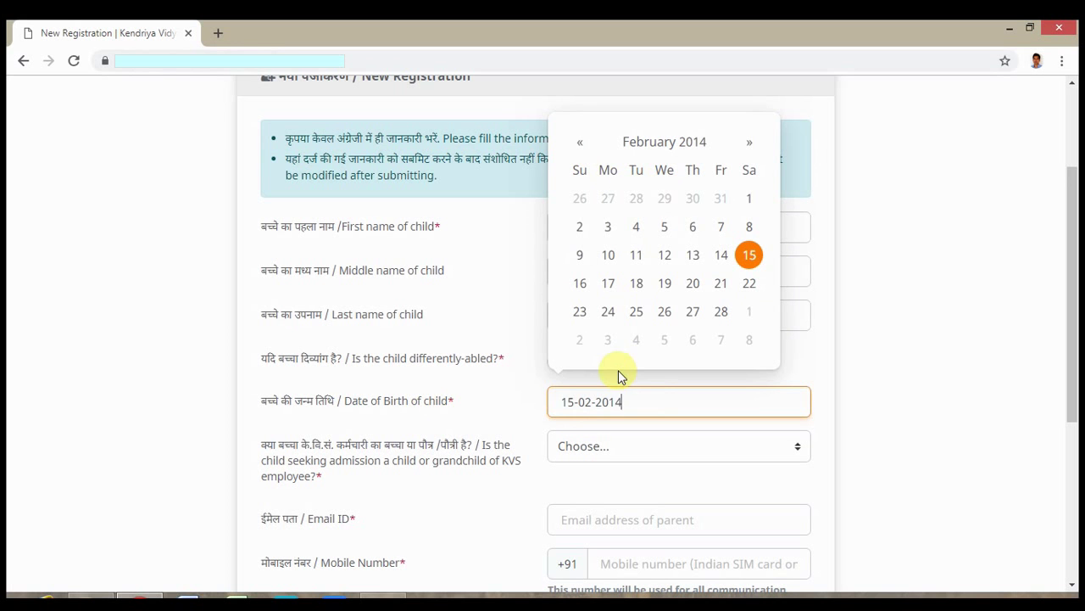
{"action": "left_click", "coordinate": [542, 407]}
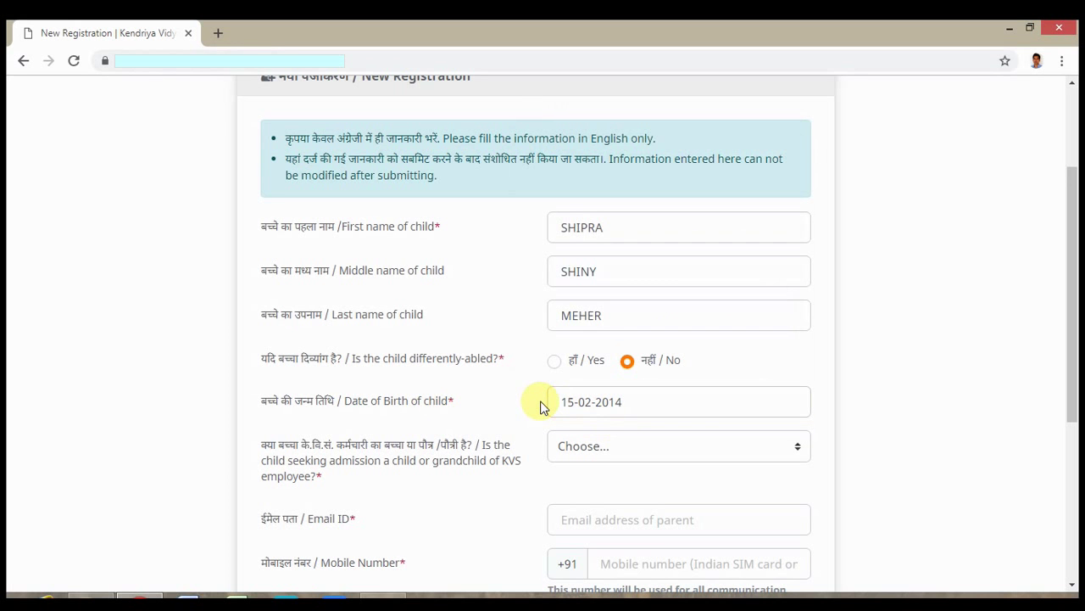
{"action": "scroll", "coordinate": [562, 407], "scroll_direction": "down", "scroll_amount": 1}
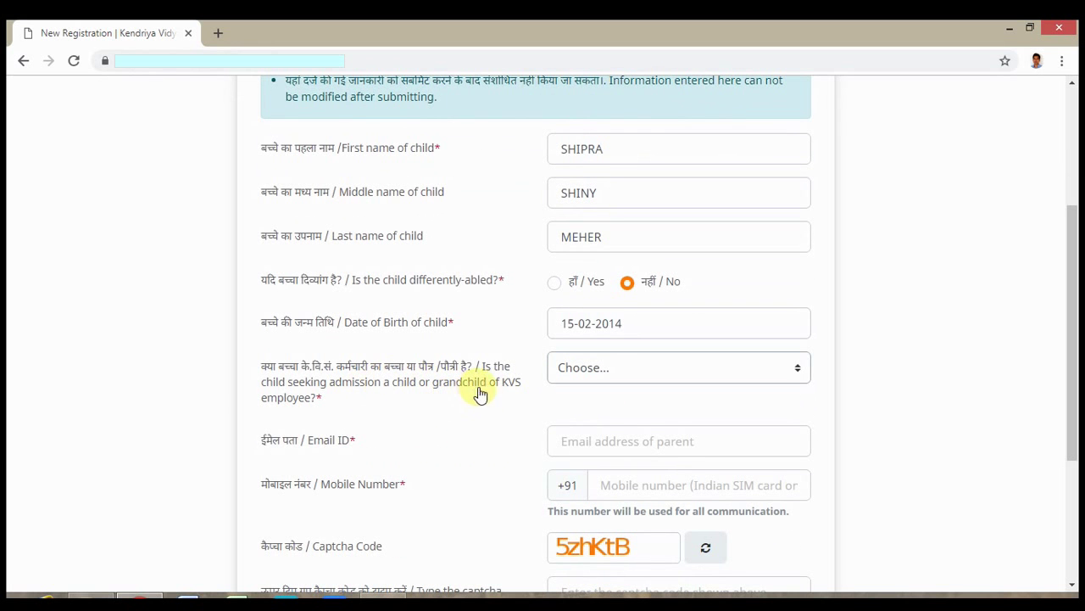
- Answer the KVS-employee relationship question with Not Applicable
{"action": "left_click", "coordinate": [638, 373]}
{"action": "left_click", "coordinate": [638, 373]}
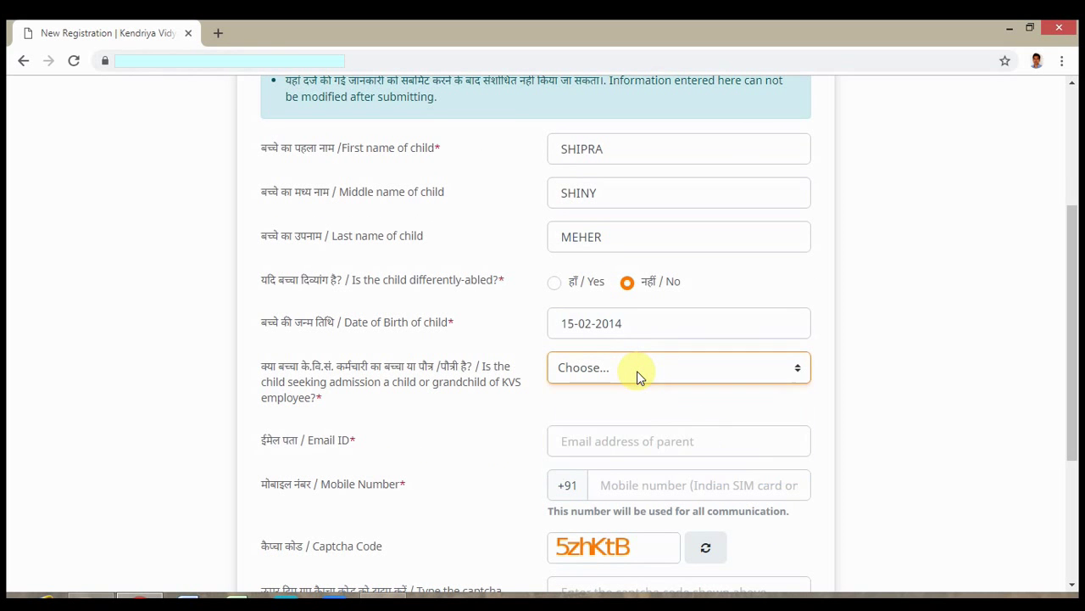
{"action": "left_click", "coordinate": [638, 373]}
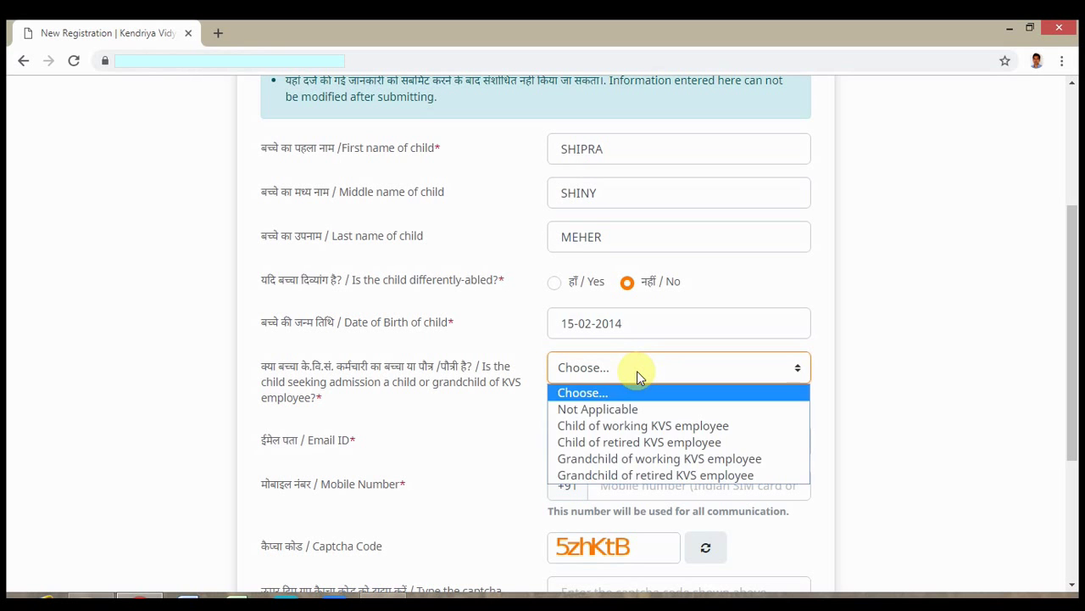
{"action": "left_click", "coordinate": [637, 373]}
{"action": "left_click", "coordinate": [637, 373]}
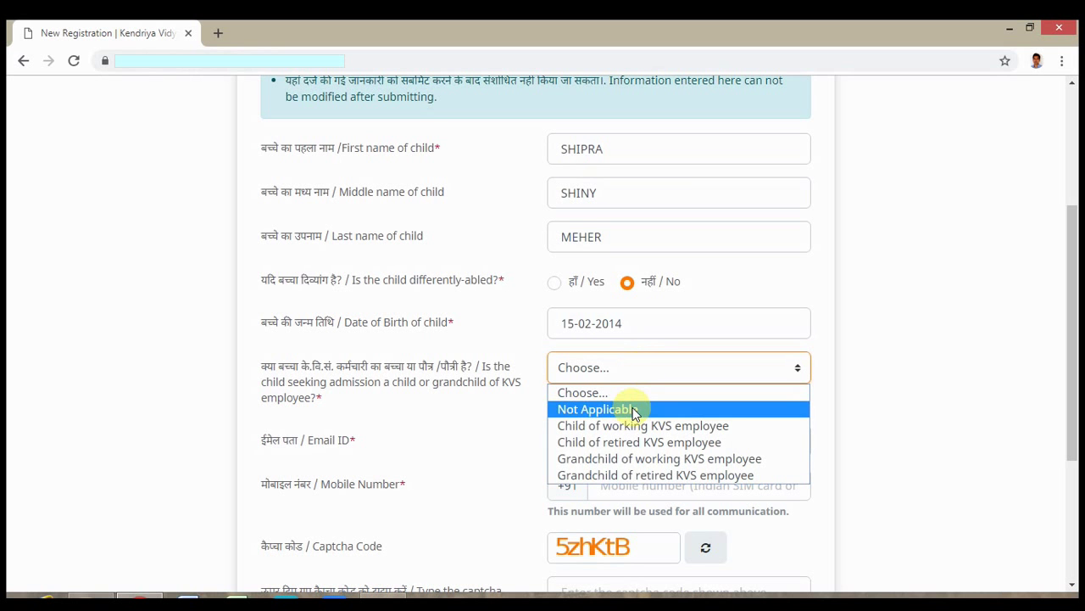
{"action": "left_click", "coordinate": [634, 411]}
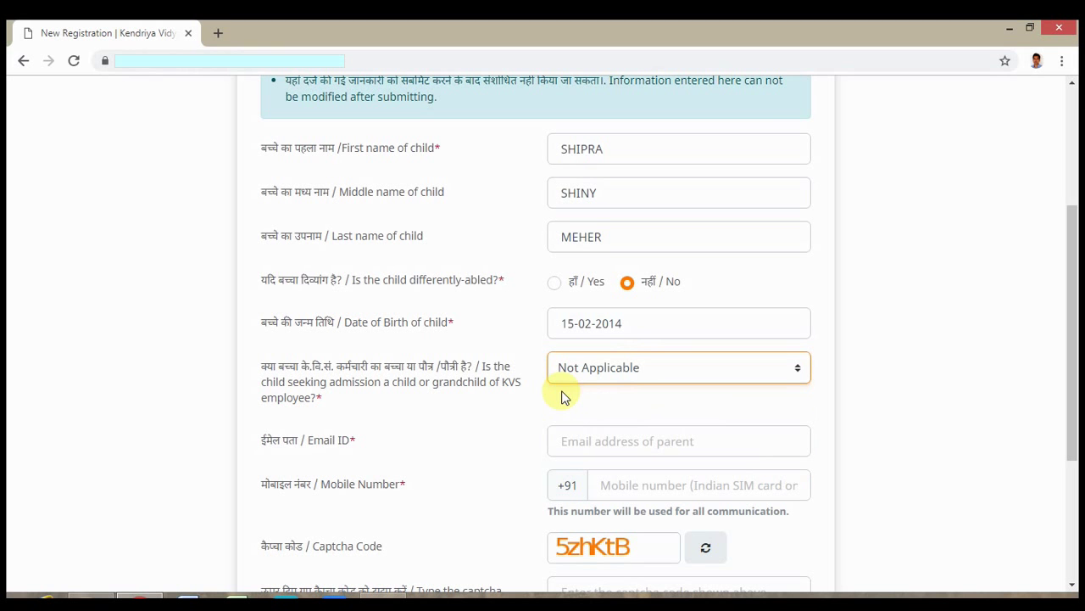
{"action": "left_click", "coordinate": [594, 373]}
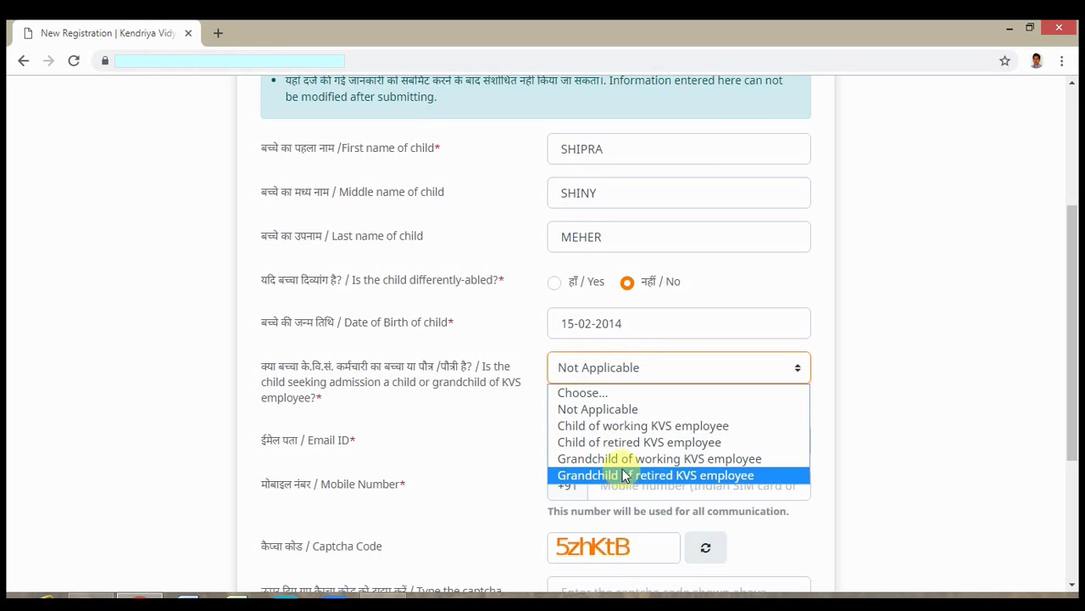
{"action": "left_click", "coordinate": [618, 410]}
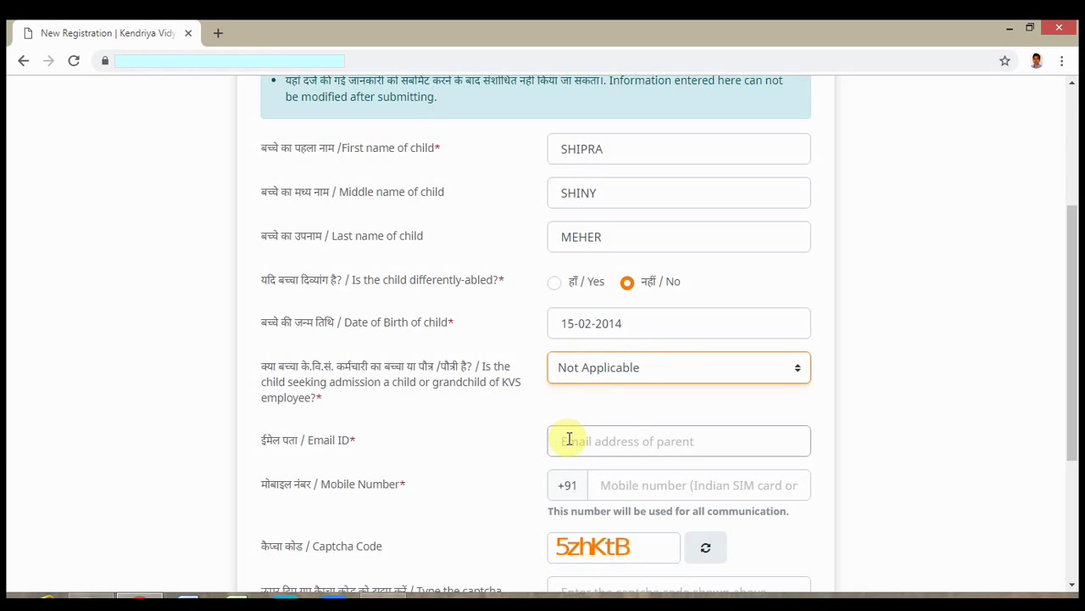
- Autofill the parent's email and mobile number from saved entries and enter the captcha code
{"action": "scroll", "coordinate": [569, 439], "scroll_direction": "down", "scroll_amount": 3}
{"action": "left_click", "coordinate": [585, 204]}
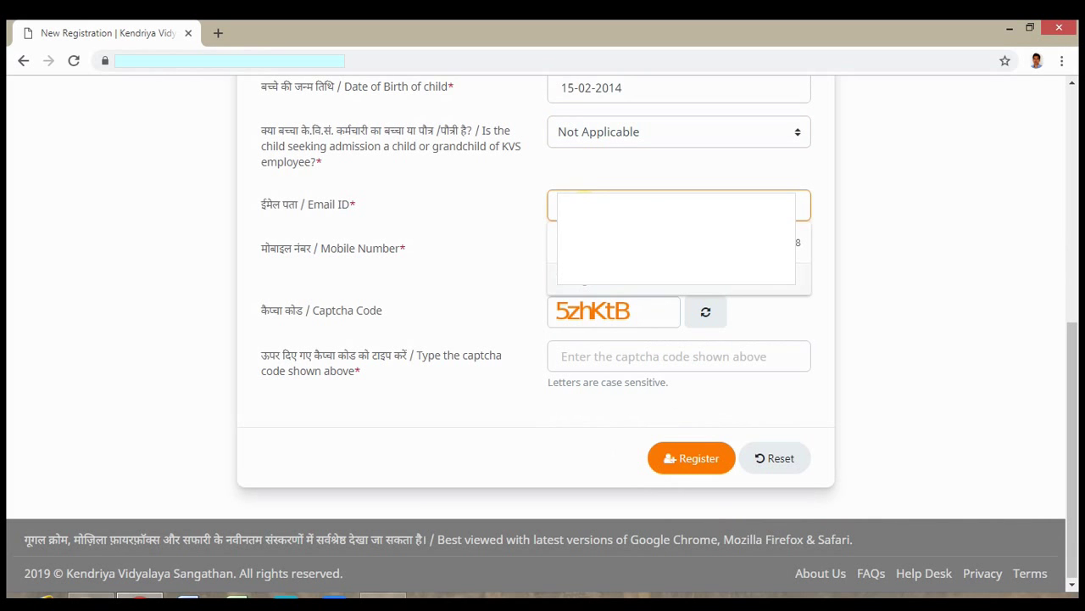
{"action": "key", "text": "Down"}
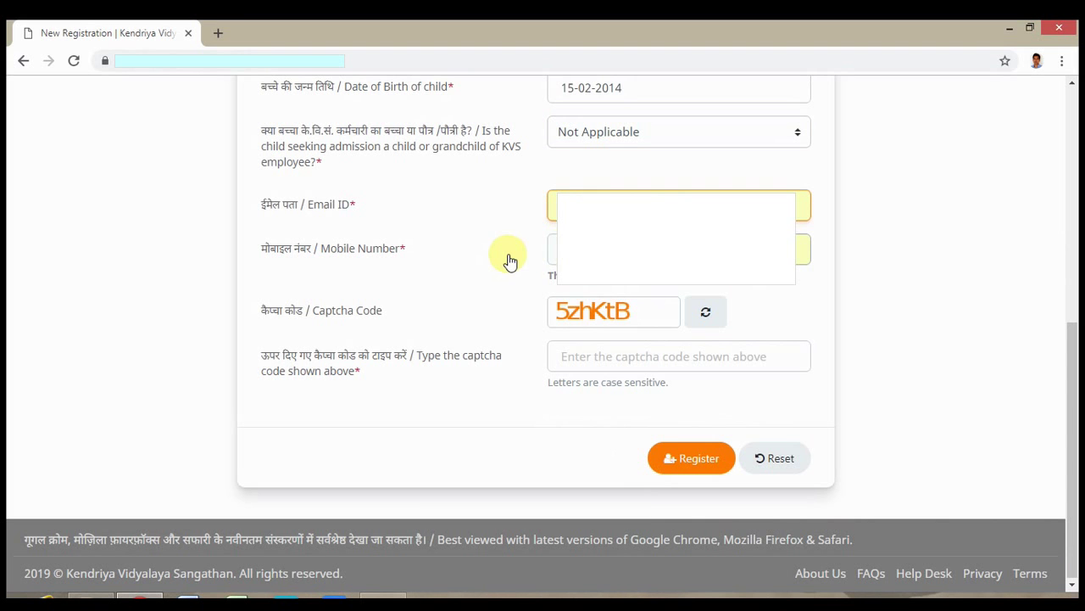
{"action": "left_click", "coordinate": [602, 356]}
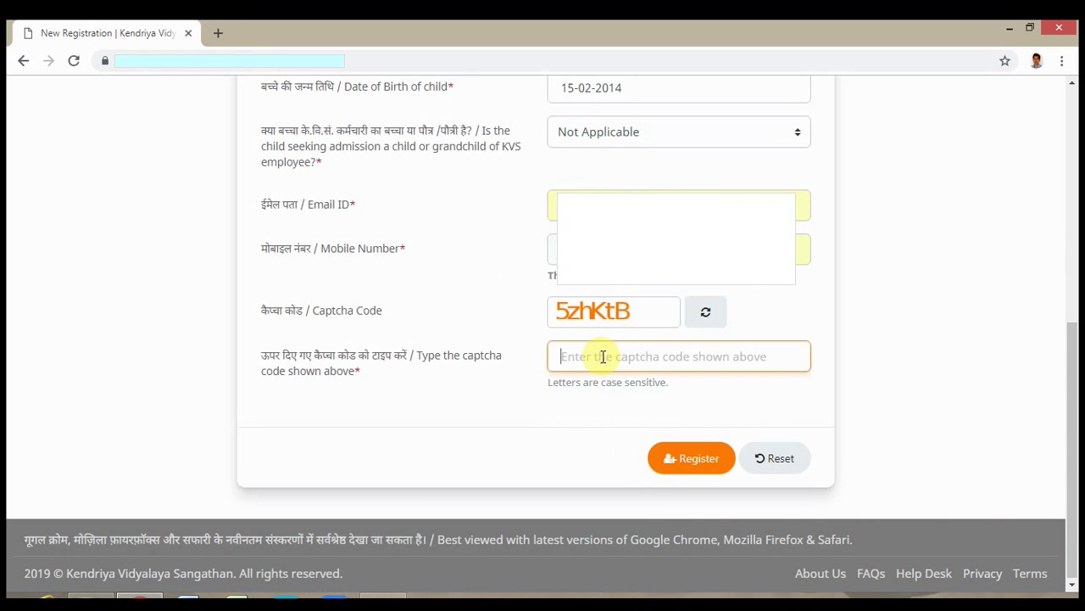
{"action": "type", "text": "5zh"}
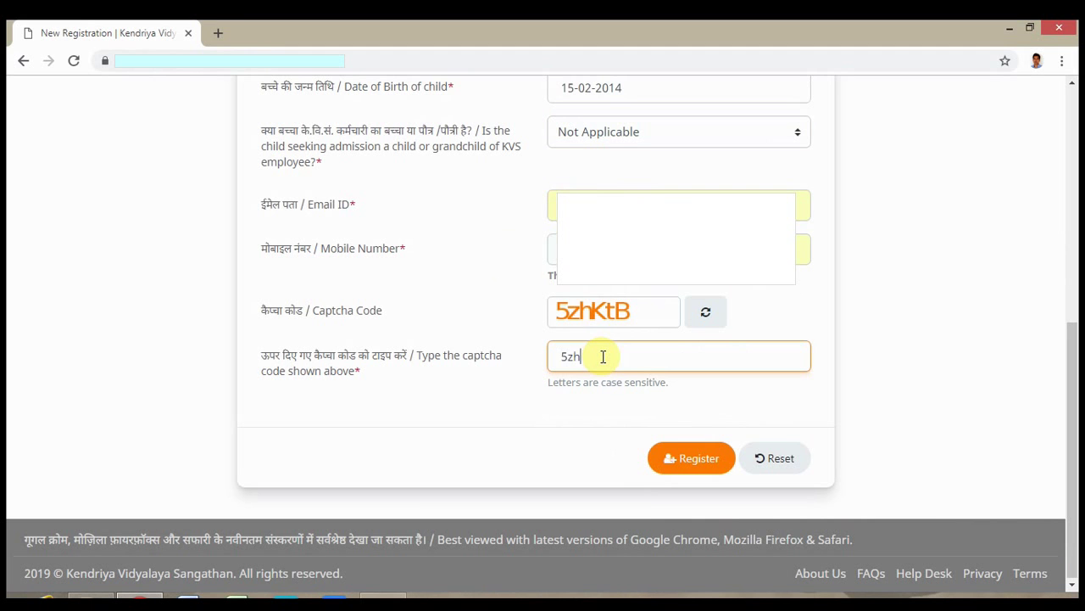
{"action": "type", "text": "KtB"}
- Register, then enter the received OTP and captcha on the Validate OTP page and submit
{"action": "left_click", "coordinate": [687, 462]}
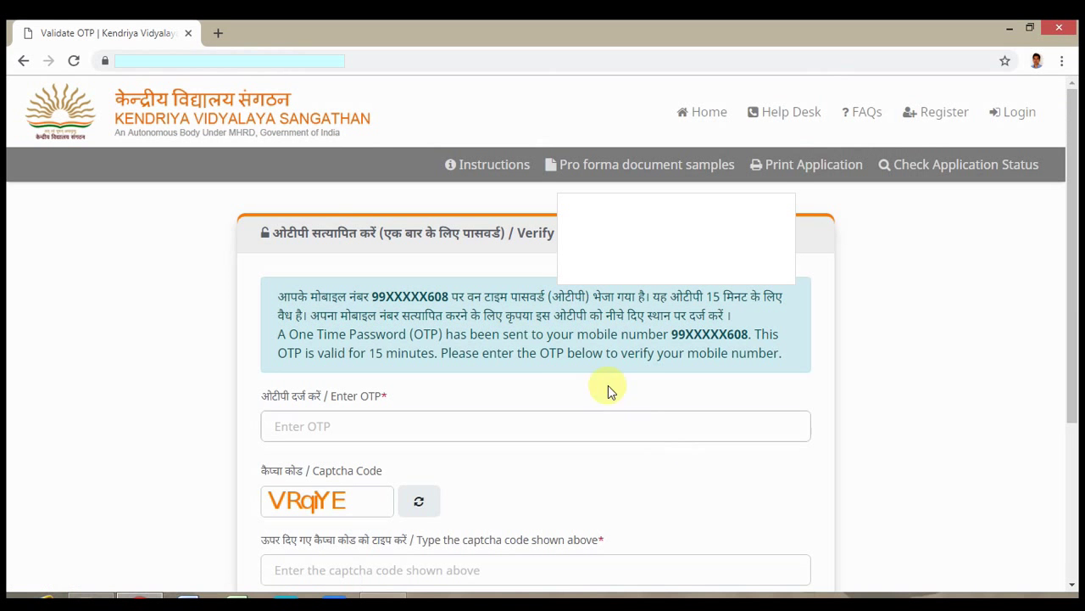
{"action": "scroll", "coordinate": [509, 347], "scroll_direction": "down", "scroll_amount": 1}
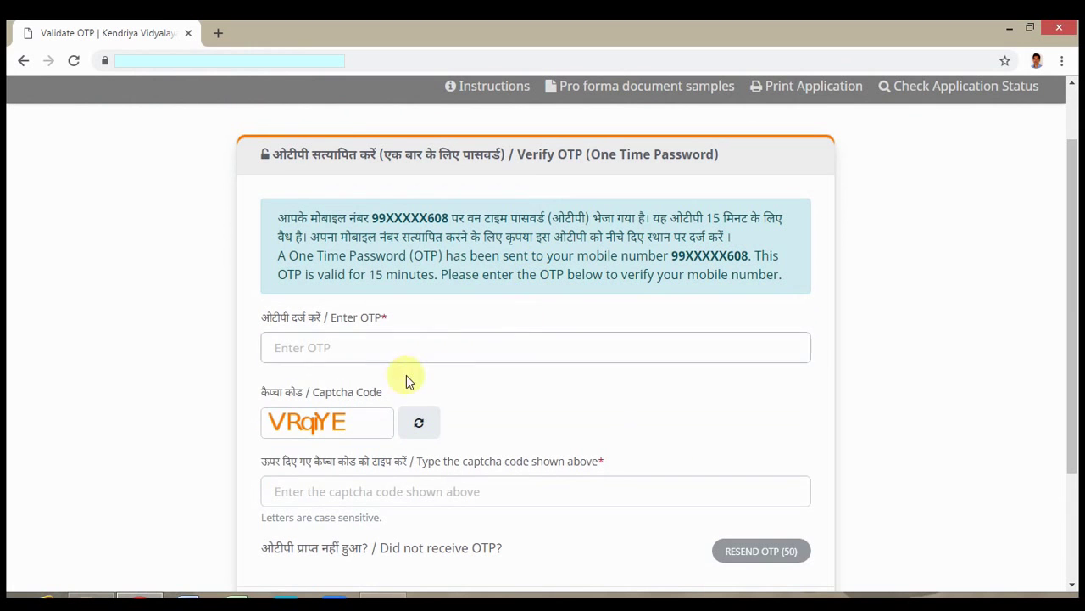
{"action": "left_click", "coordinate": [361, 350]}
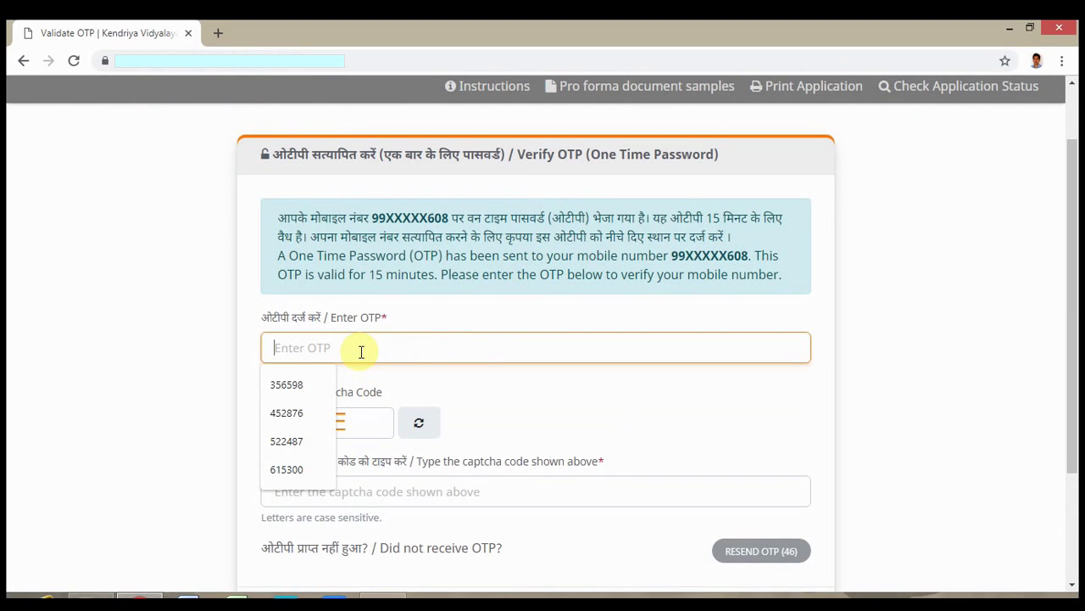
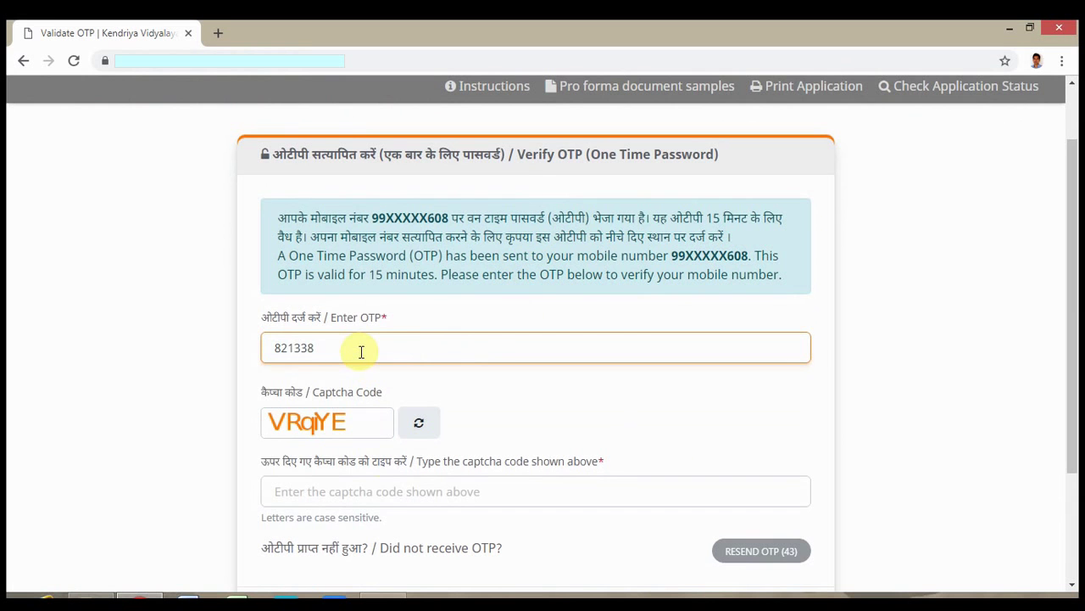
{"action": "left_click", "coordinate": [359, 495]}
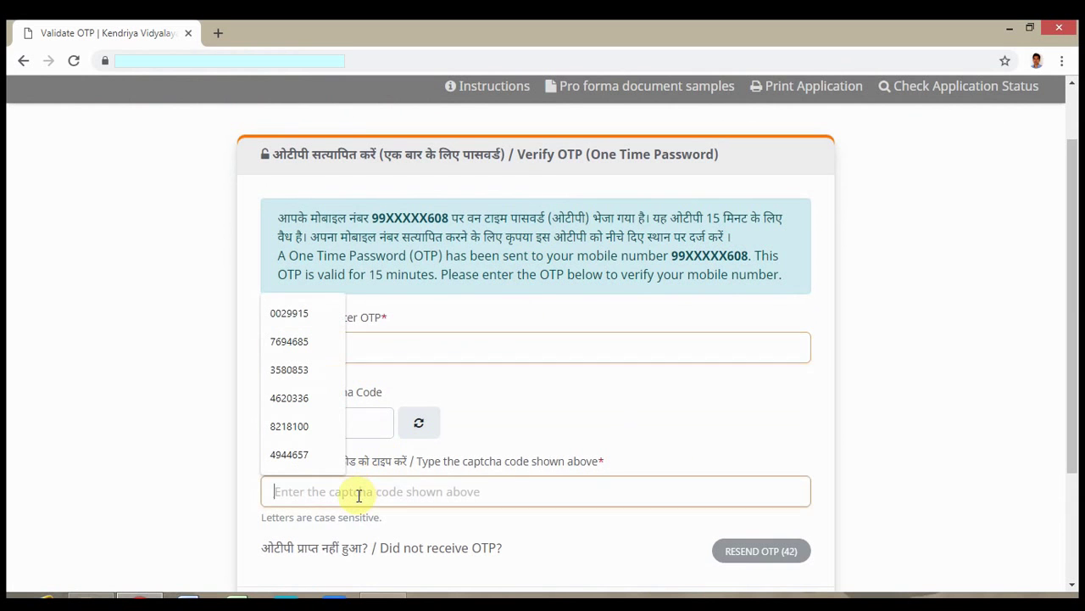
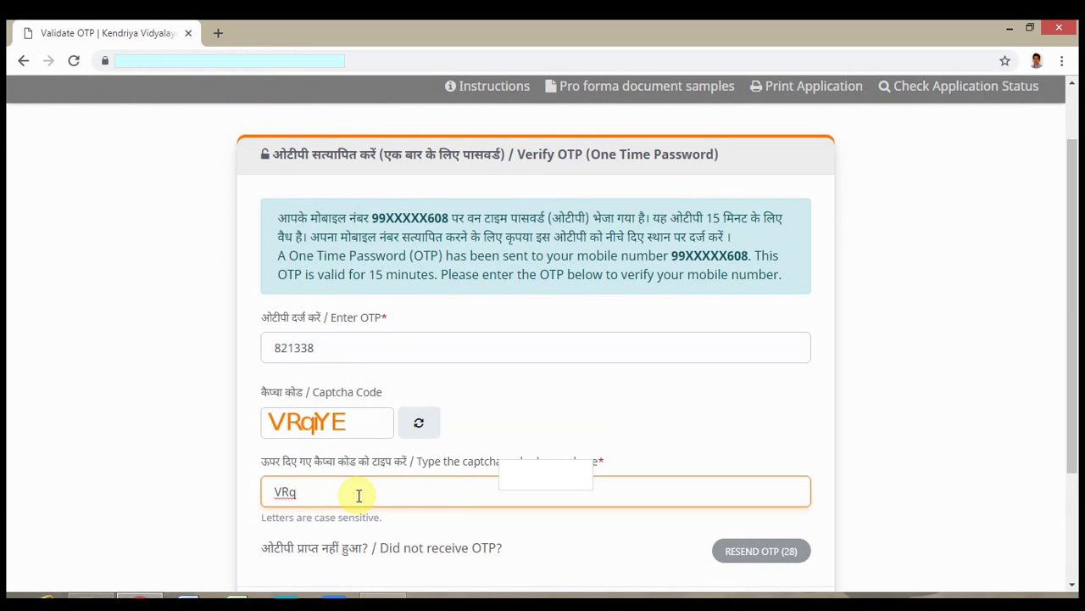
{"action": "scroll", "coordinate": [542, 382], "scroll_direction": "down", "scroll_amount": 2}
{"action": "left_click", "coordinate": [777, 461]}
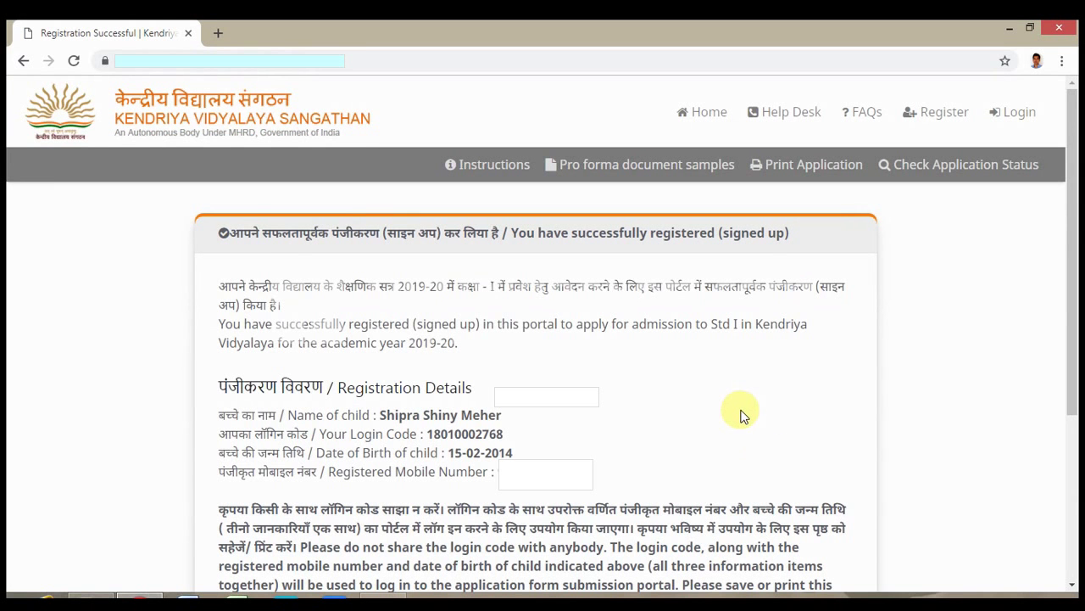
{"action": "scroll", "coordinate": [740, 416], "scroll_direction": "down", "scroll_amount": 1}
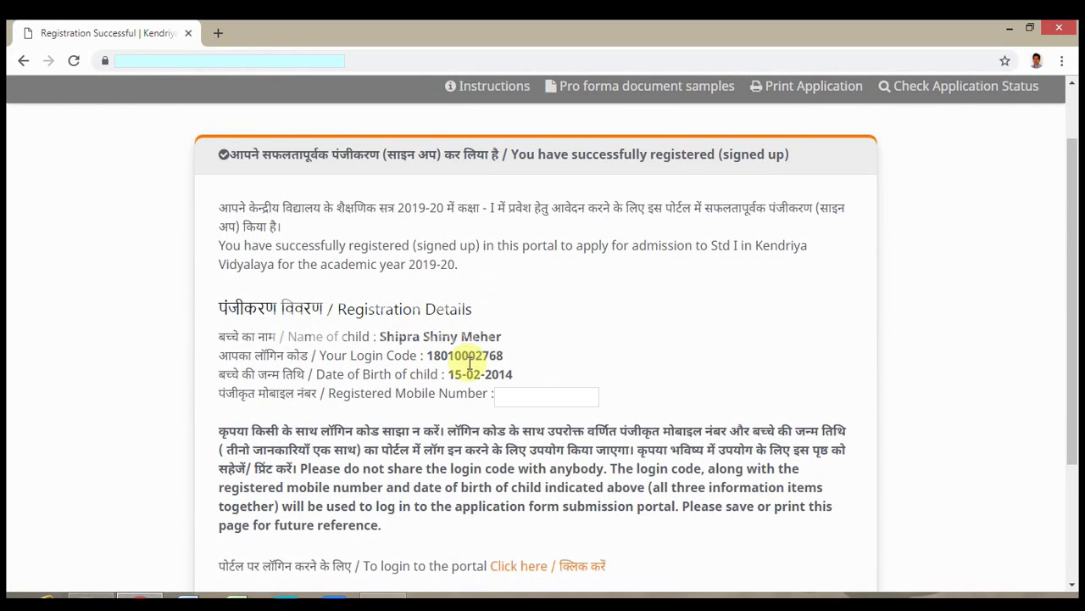
{"action": "left_click_drag", "start_coordinate": [426, 356], "coordinate": [211, 337]}
{"action": "left_click", "coordinate": [551, 369]}
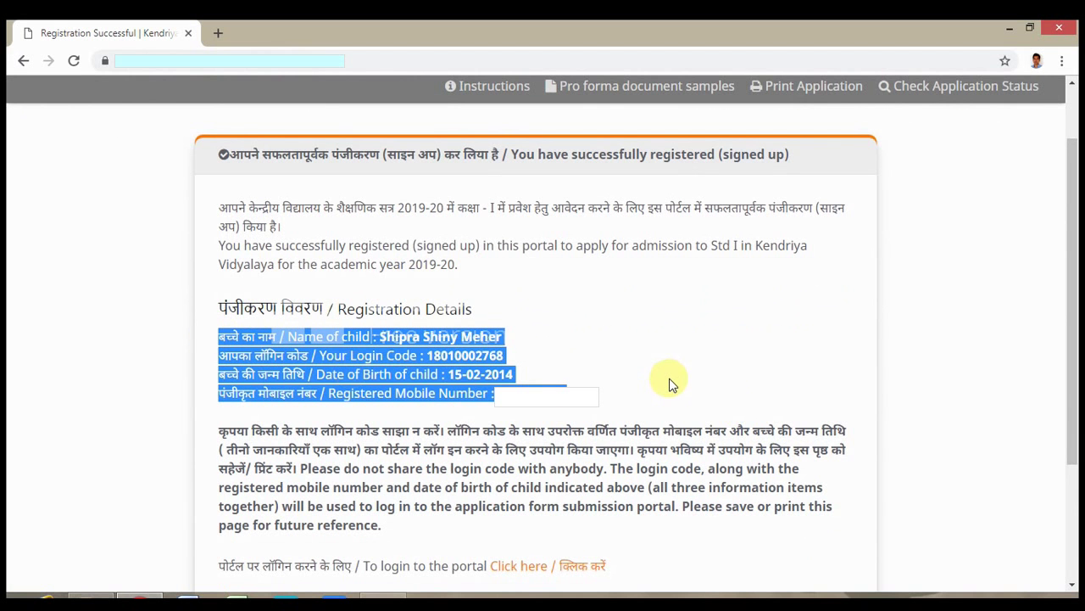
{"action": "left_click_drag", "start_coordinate": [670, 384], "coordinate": [215, 339]}
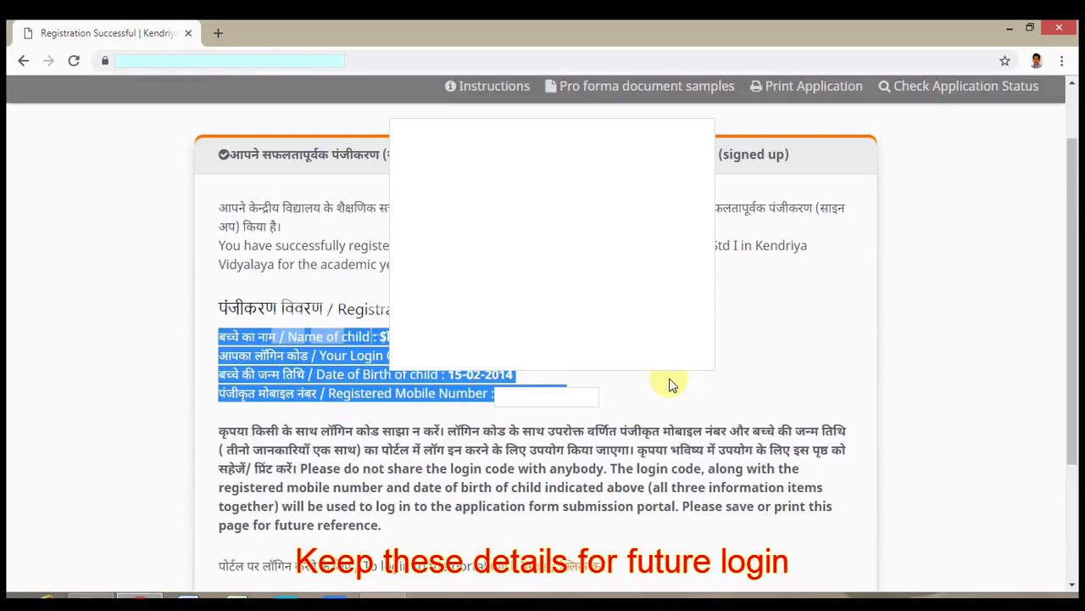
{"action": "left_click", "coordinate": [670, 385]}
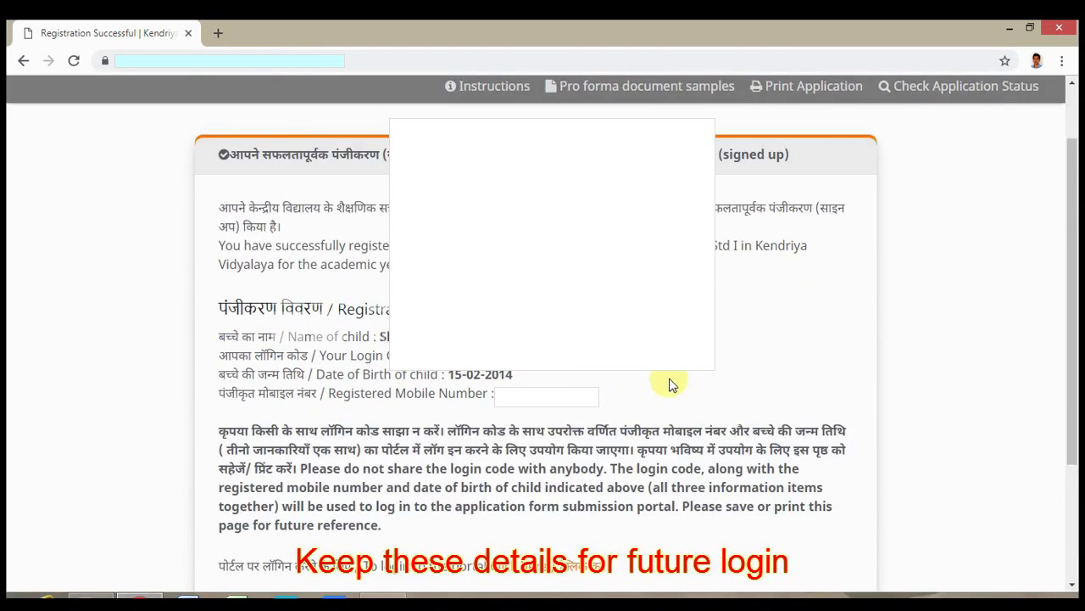
{"action": "scroll", "coordinate": [673, 382], "scroll_direction": "down", "scroll_amount": 2}
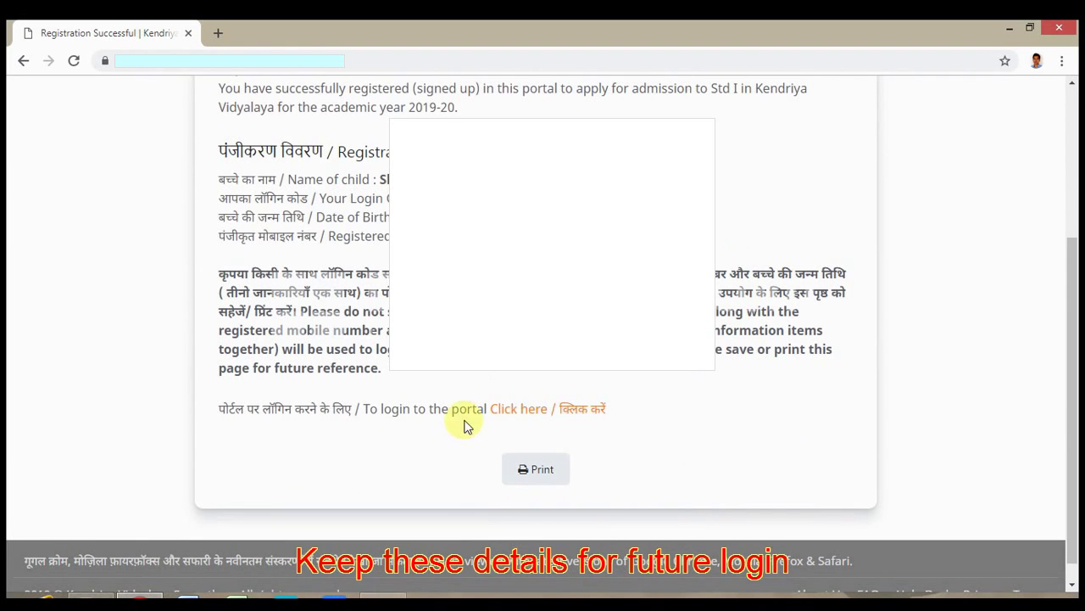
- Go to the sign-in page, enter the login code, birth date, mobile and captcha, and log in
{"action": "left_click", "coordinate": [515, 412]}
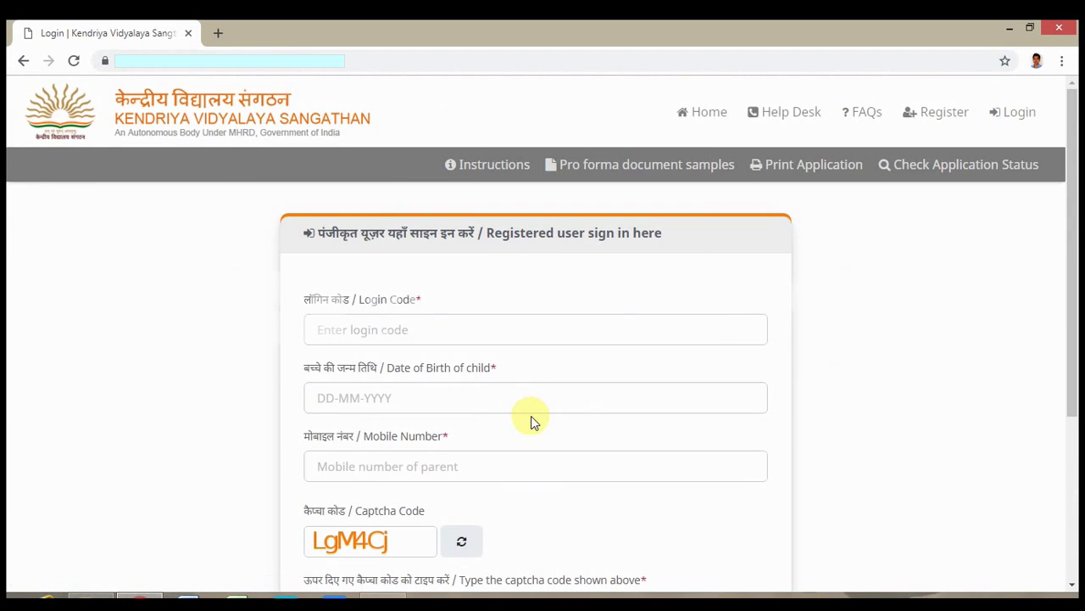
{"action": "left_click", "coordinate": [458, 340]}
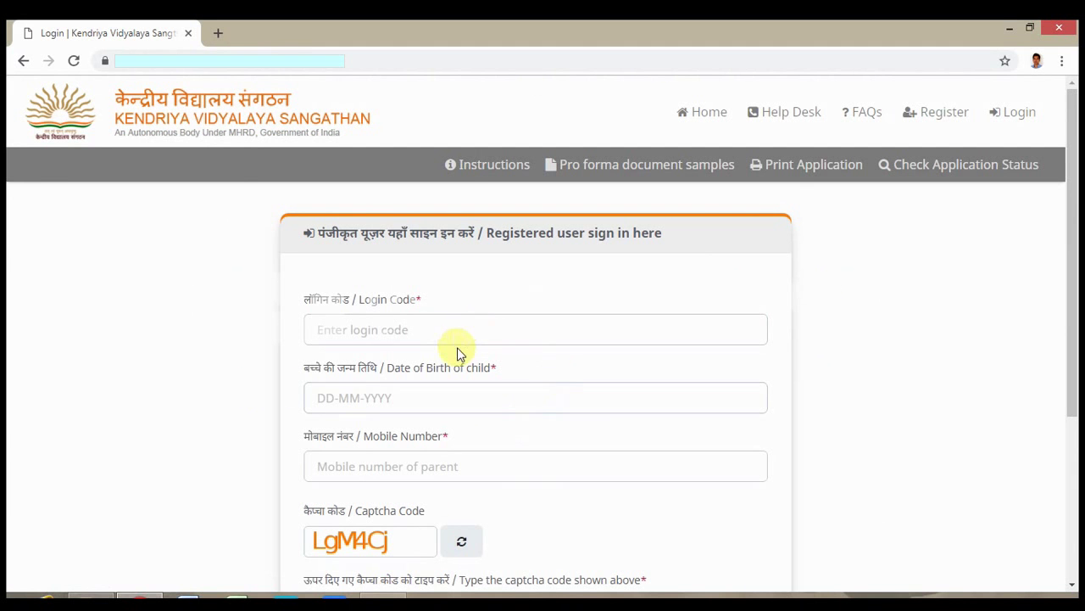
{"action": "left_click", "coordinate": [458, 340]}
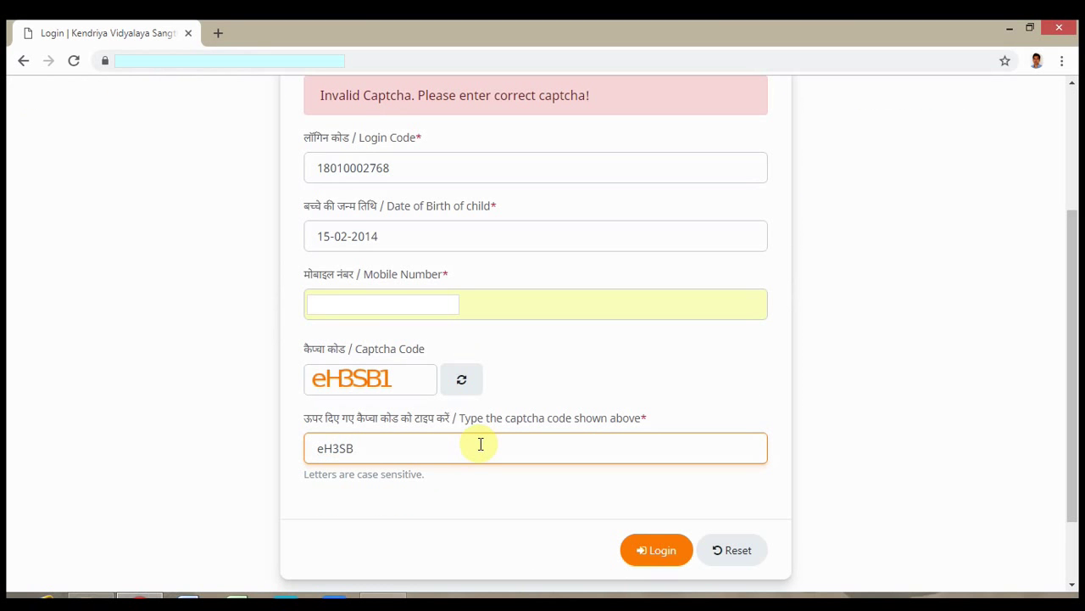
{"action": "left_click", "coordinate": [667, 550]}
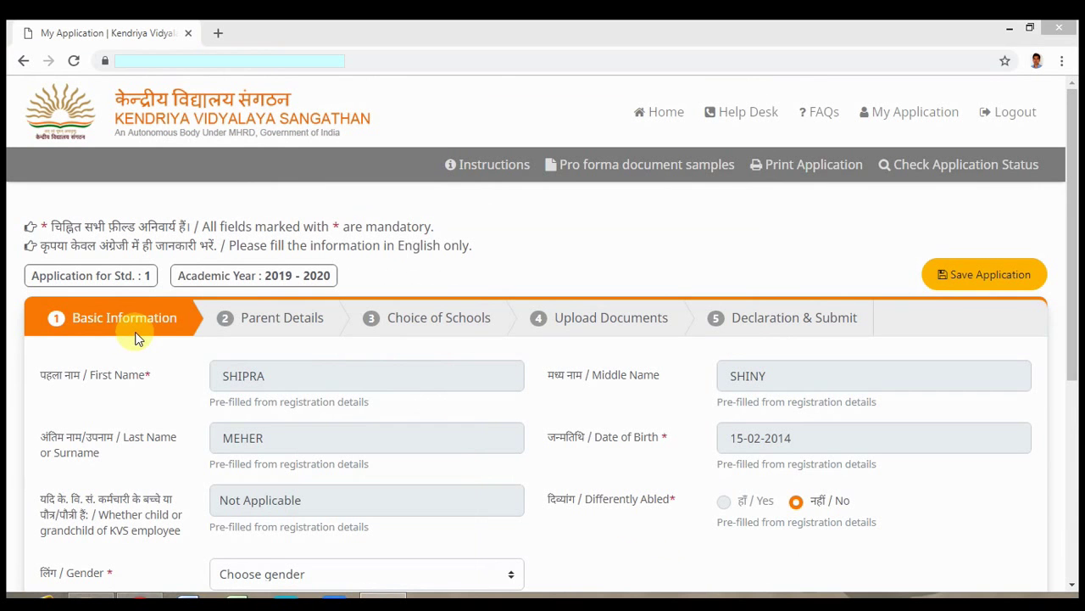
- Choose Female in the Basic Information Gender dropdown
{"action": "left_click", "coordinate": [264, 318]}
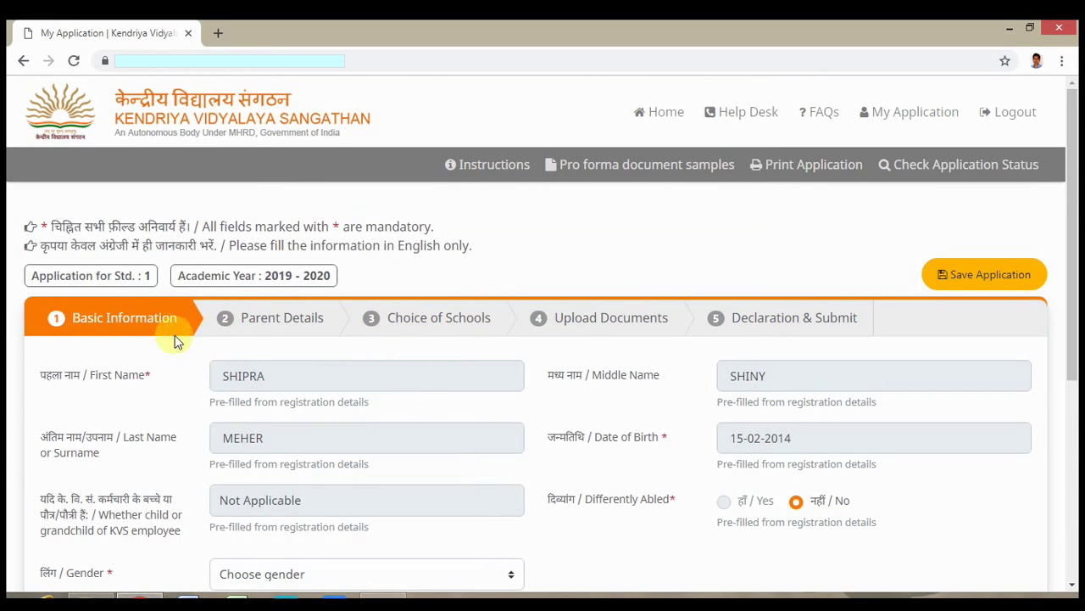
{"action": "scroll", "coordinate": [215, 346], "scroll_direction": "down", "scroll_amount": 1}
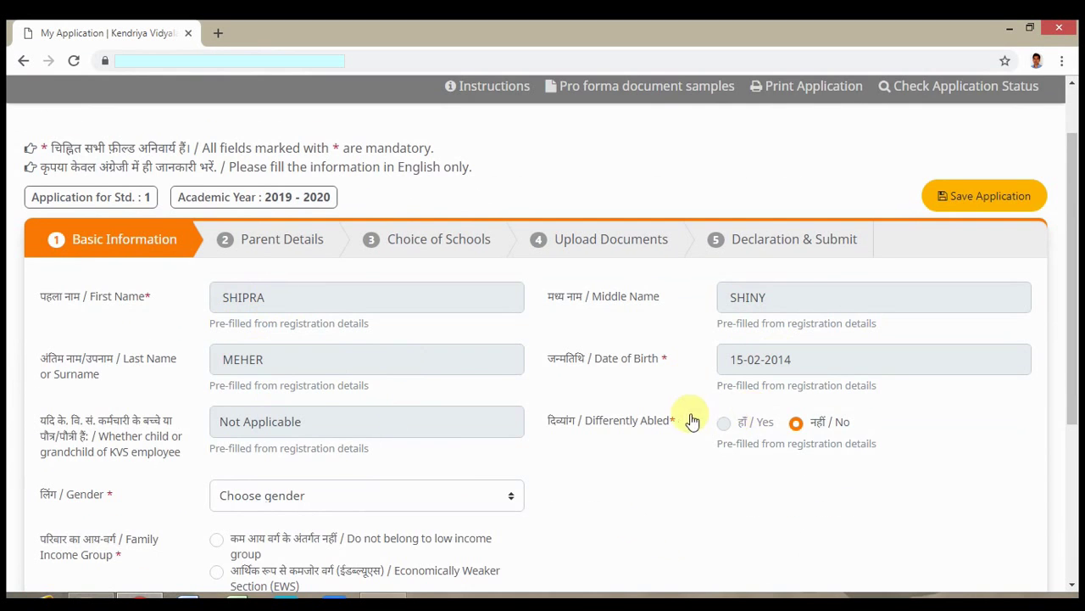
{"action": "scroll", "coordinate": [686, 419], "scroll_direction": "down", "scroll_amount": 2}
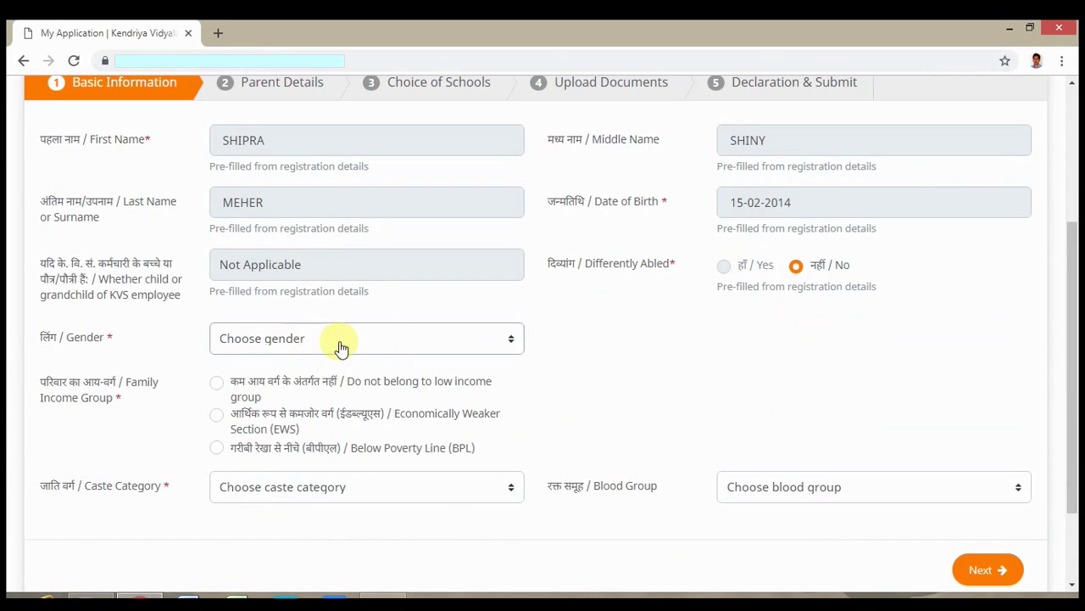
{"action": "left_click", "coordinate": [339, 341]}
{"action": "left_click", "coordinate": [339, 341]}
{"action": "left_click", "coordinate": [339, 342]}
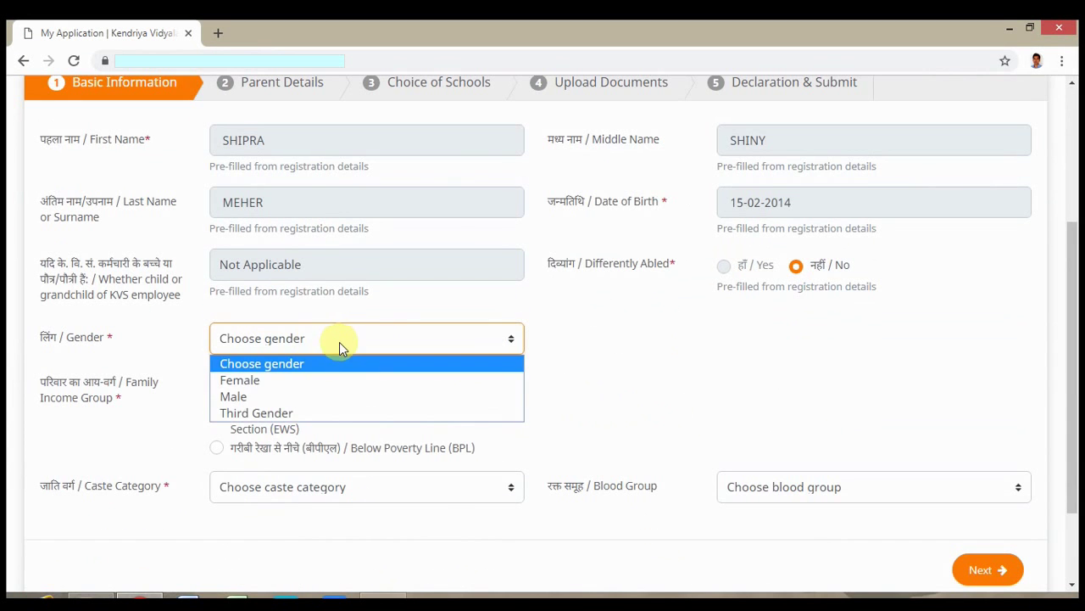
{"action": "left_click", "coordinate": [309, 389]}
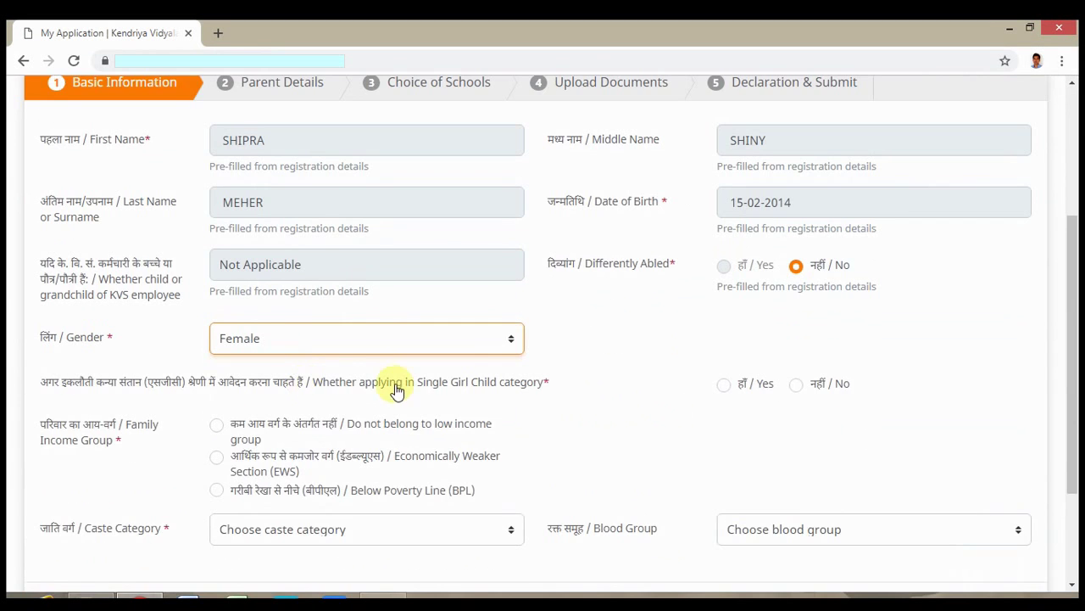
{"action": "scroll", "coordinate": [395, 387], "scroll_direction": "down", "scroll_amount": 3}
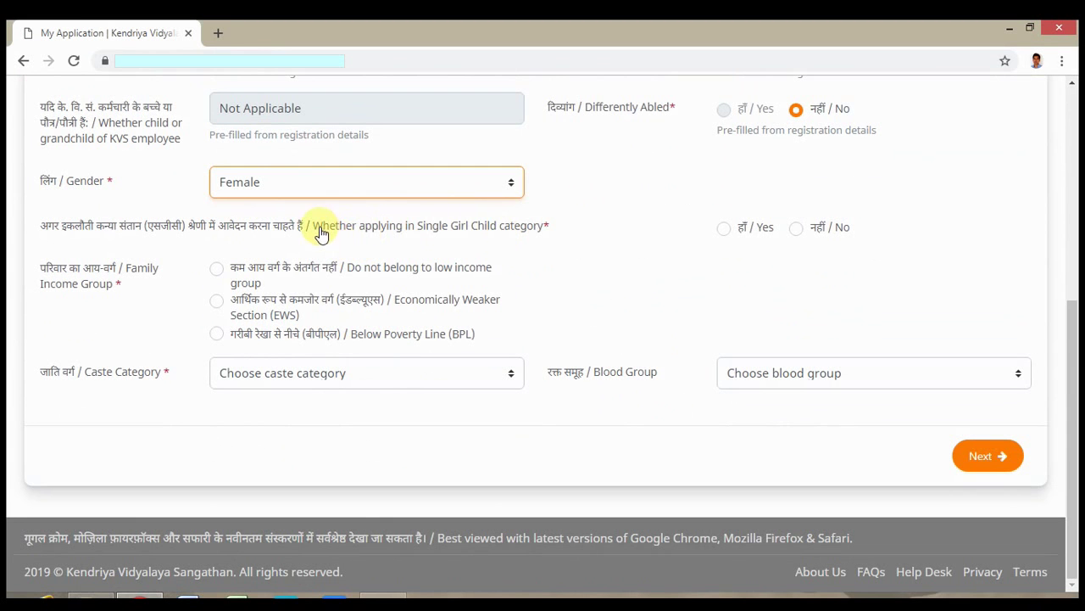
{"action": "left_click_drag", "start_coordinate": [323, 228], "coordinate": [554, 242]}
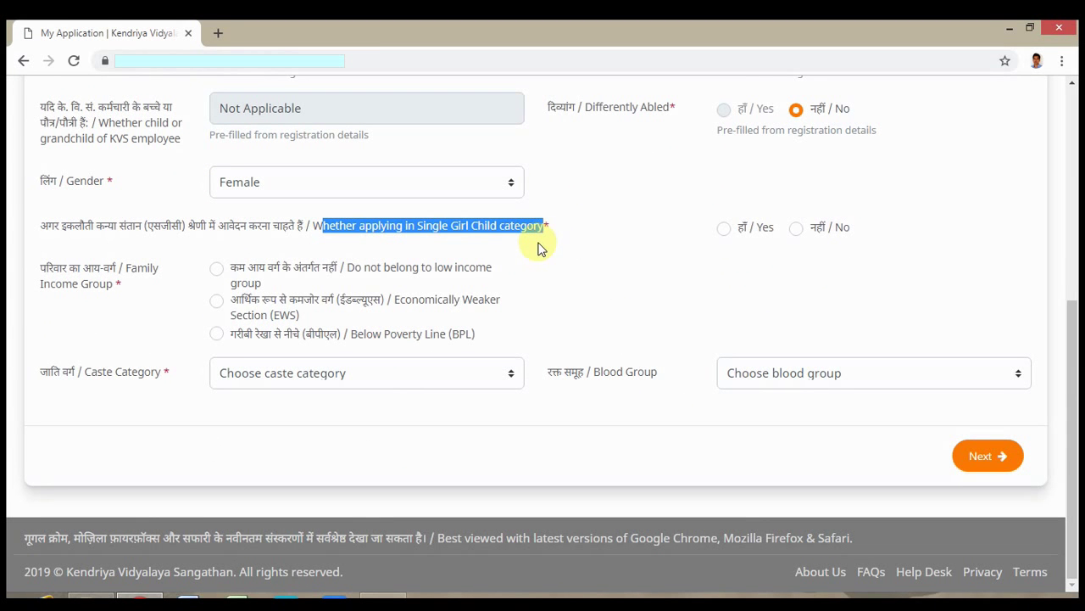
- Answer Yes to 'Whether applying in Single Girl Child category'
{"action": "left_click", "coordinate": [533, 244]}
{"action": "left_click_drag", "start_coordinate": [469, 232], "coordinate": [417, 237]}
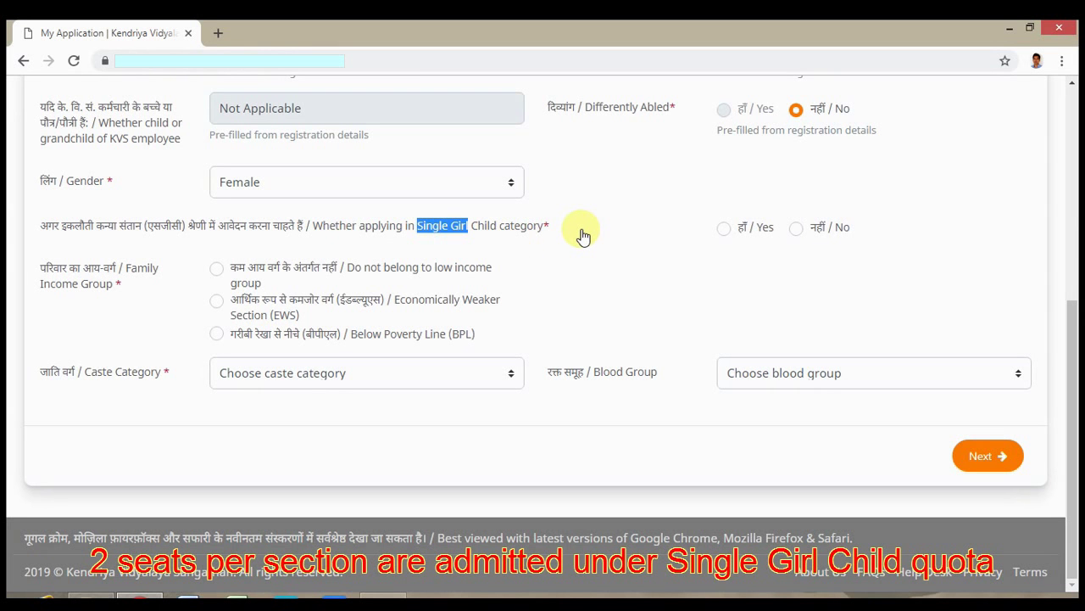
{"action": "left_click", "coordinate": [581, 233]}
{"action": "left_click_drag", "start_coordinate": [475, 237], "coordinate": [407, 242]}
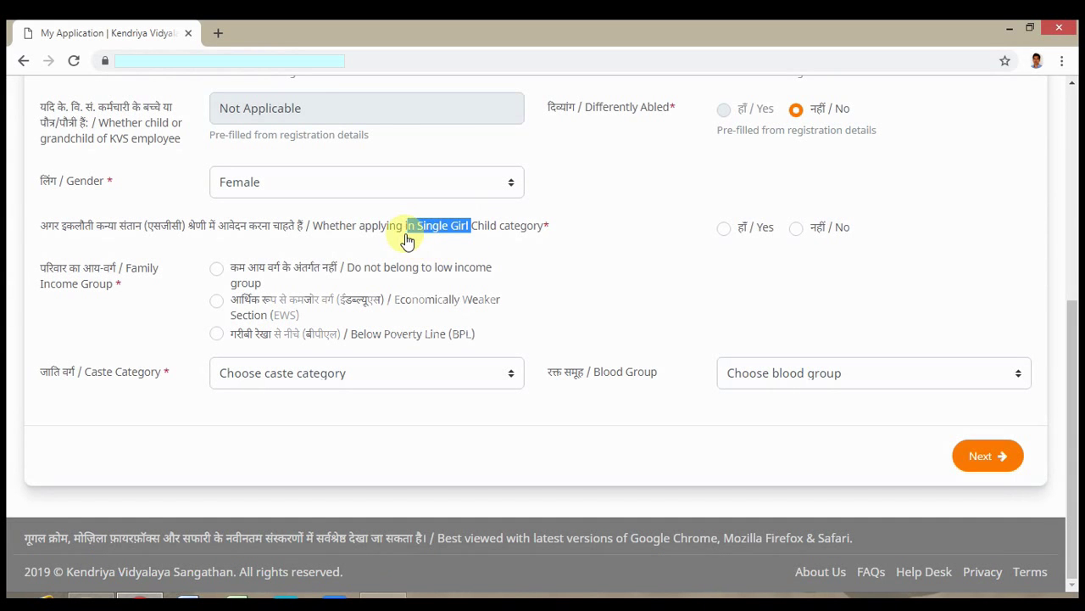
{"action": "left_click", "coordinate": [637, 220]}
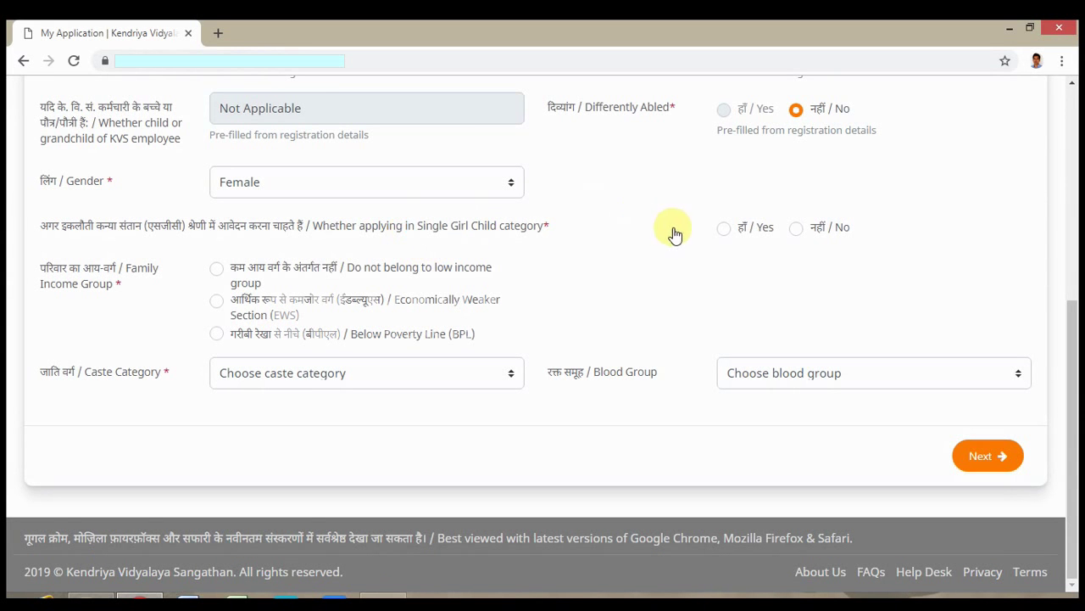
{"action": "left_click", "coordinate": [725, 233]}
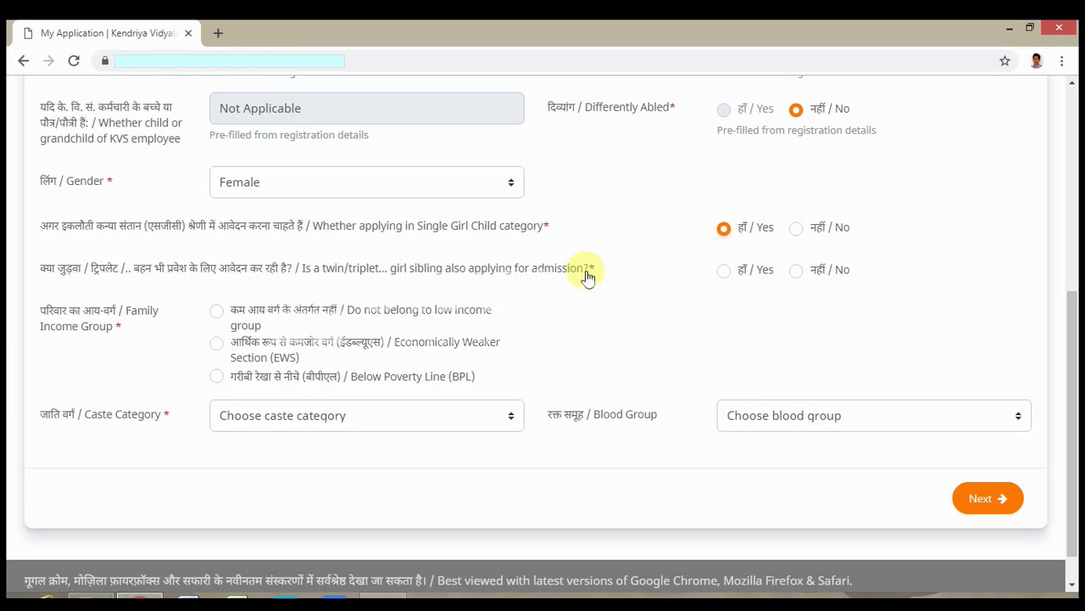
- Answer No to the twin/triplet sibling question and review the family income options
{"action": "left_click", "coordinate": [797, 272]}
{"action": "left_click_drag", "start_coordinate": [241, 320], "coordinate": [483, 386]}
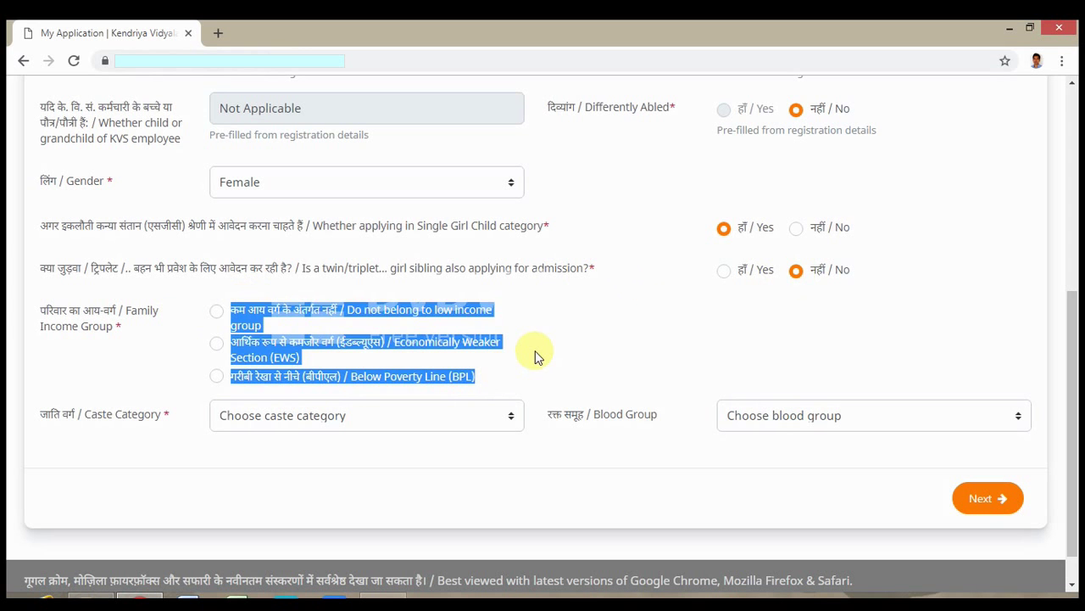
{"action": "left_click", "coordinate": [535, 356]}
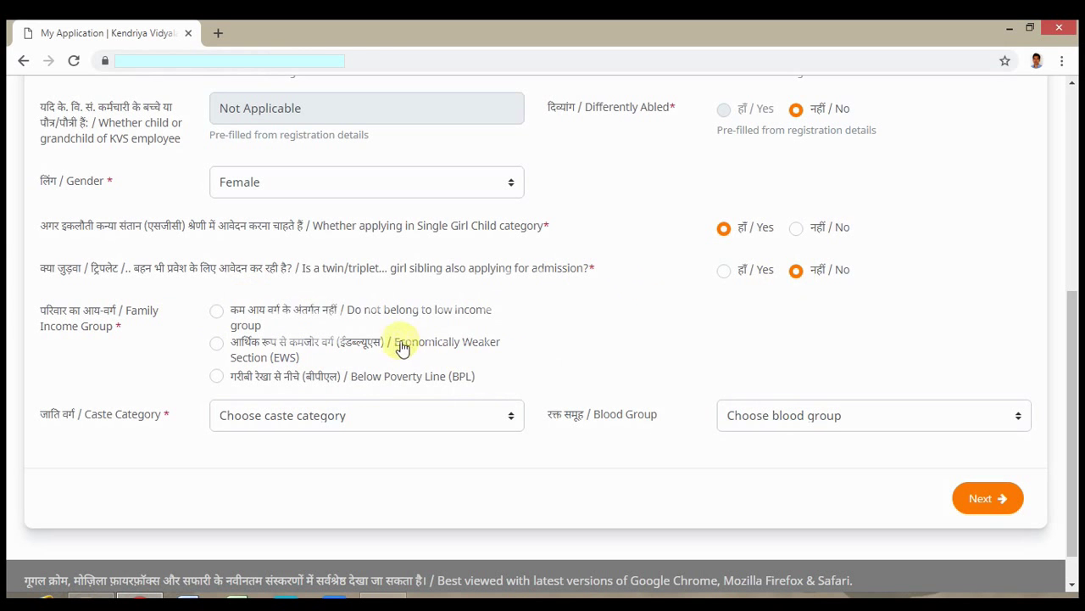
{"action": "left_click_drag", "start_coordinate": [397, 346], "coordinate": [485, 388]}
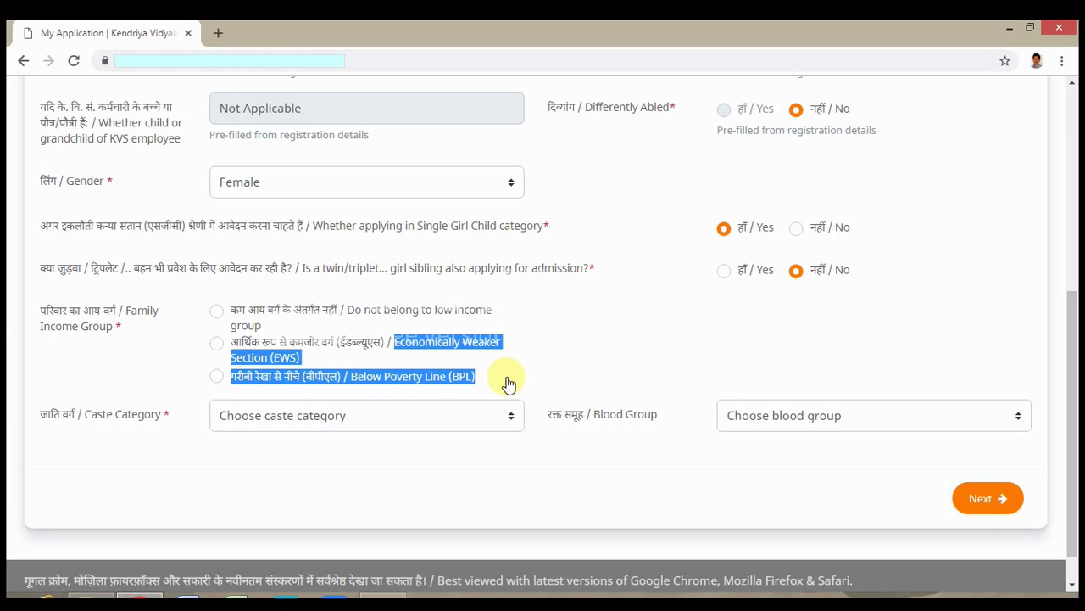
{"action": "left_click", "coordinate": [508, 383]}
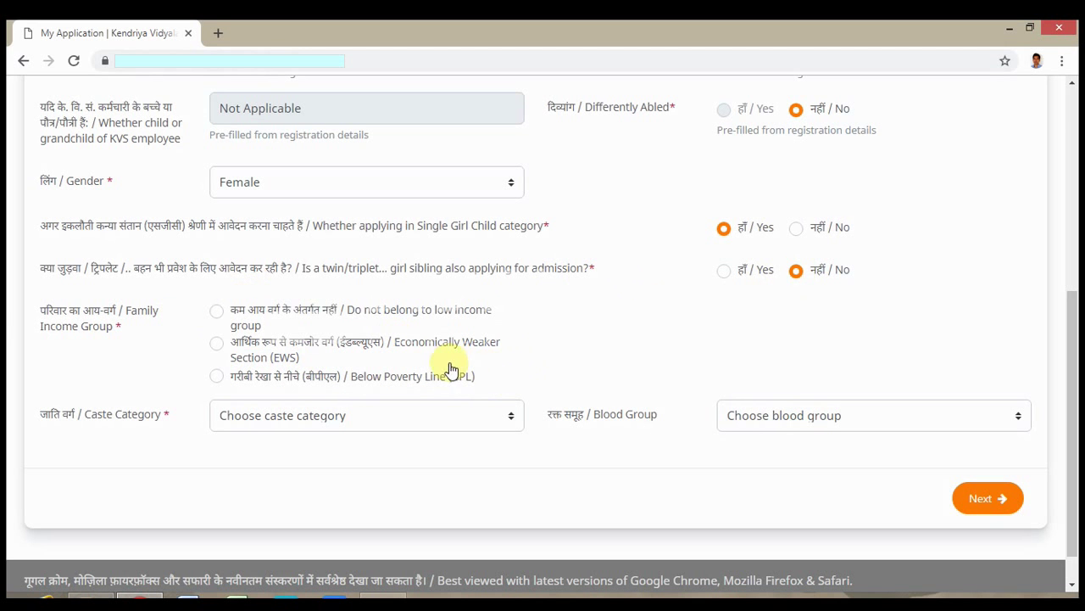
- Set Family Income Group to 'Do not belong to low income group' after trying EWS and BPL
{"action": "left_click", "coordinate": [218, 344]}
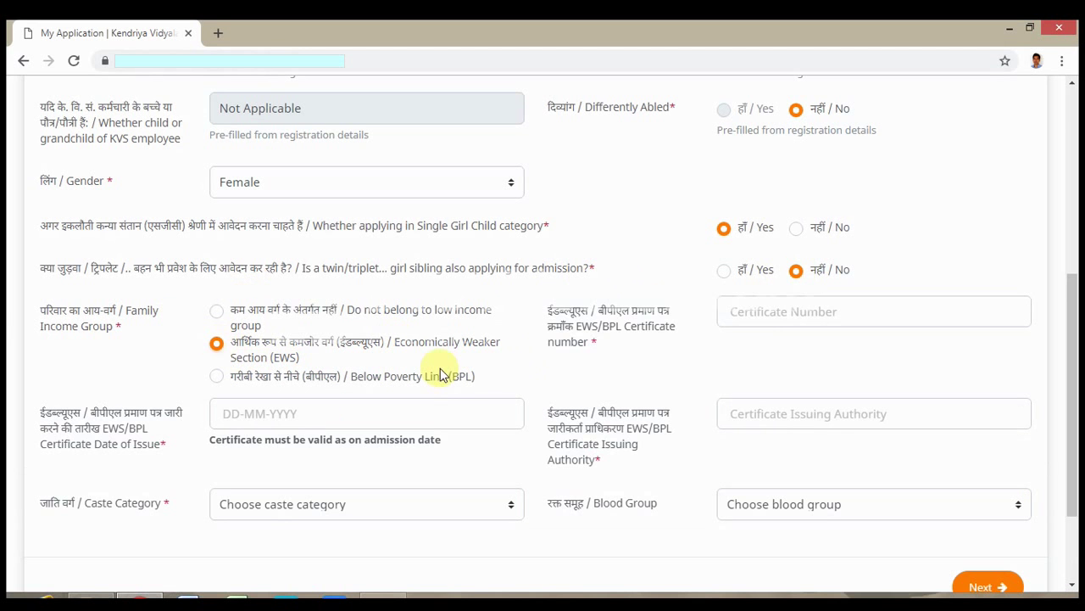
{"action": "left_click", "coordinate": [766, 311]}
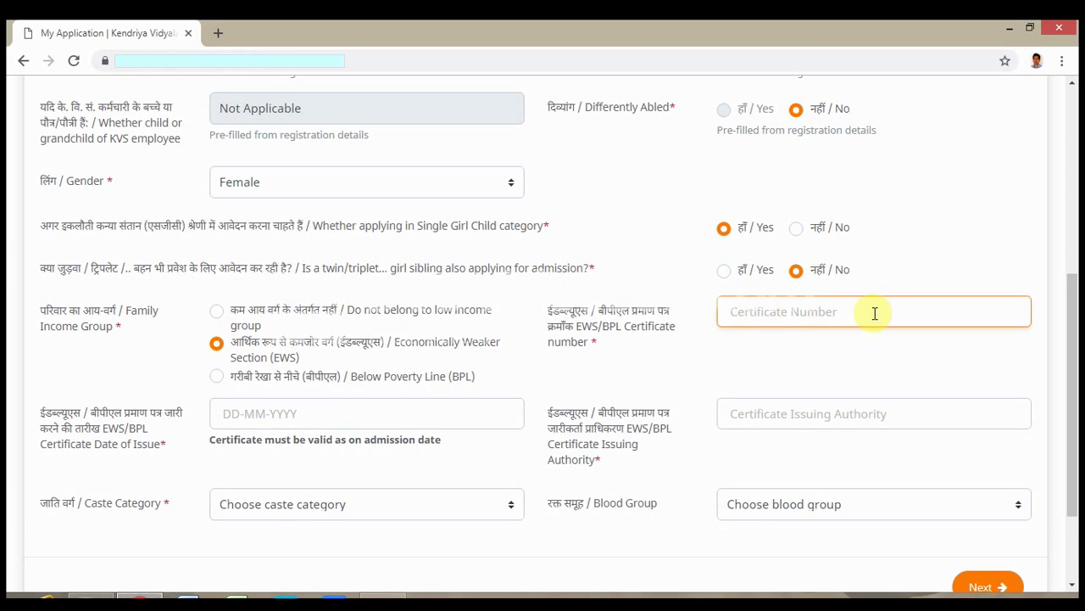
{"action": "left_click", "coordinate": [237, 379]}
{"action": "left_click", "coordinate": [734, 315]}
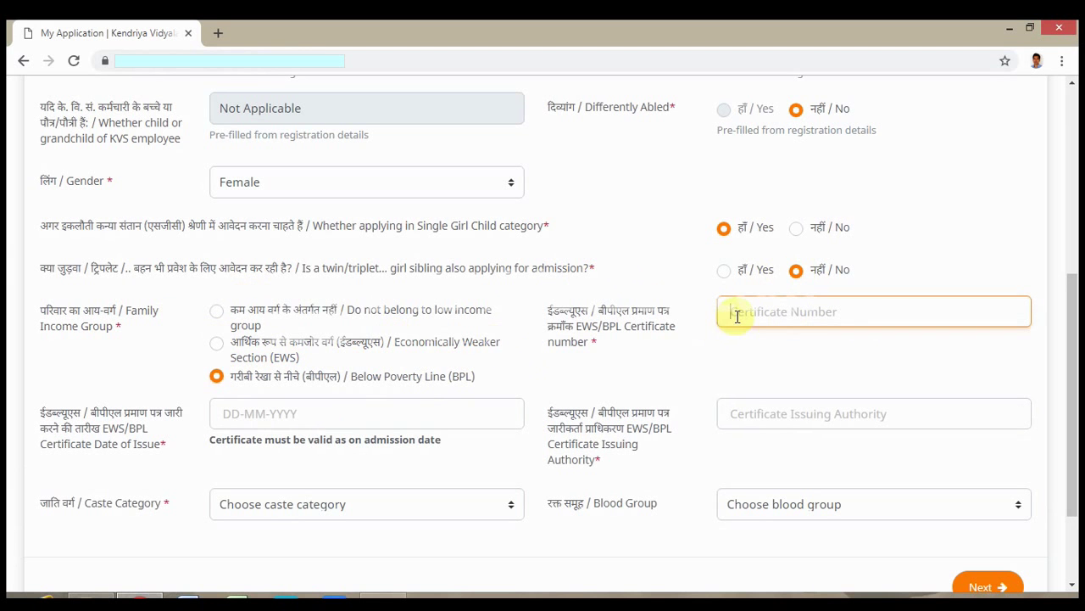
{"action": "left_click", "coordinate": [222, 314]}
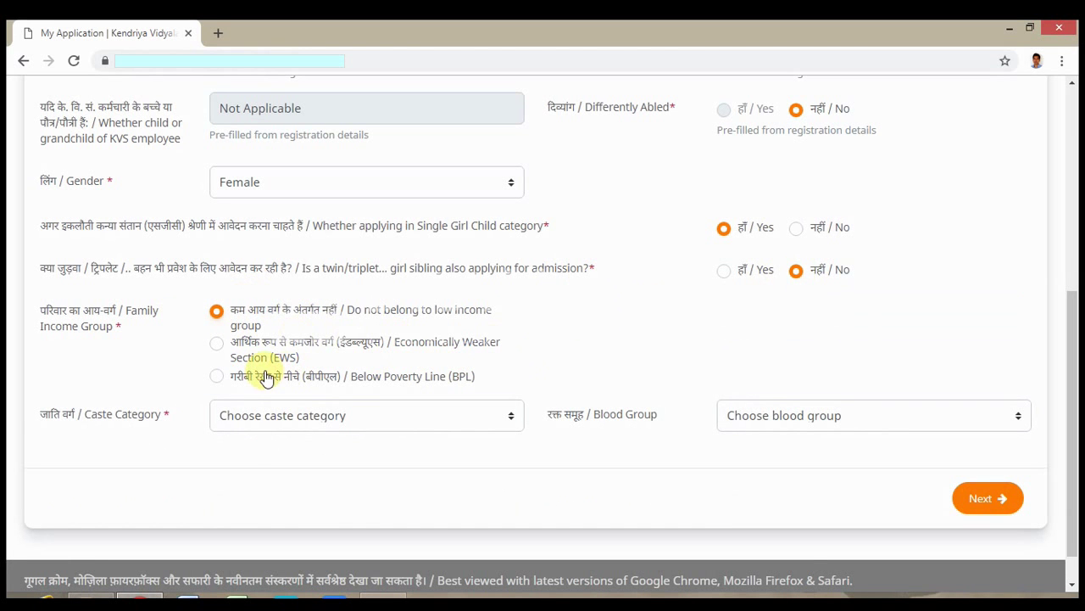
{"action": "left_click", "coordinate": [277, 420]}
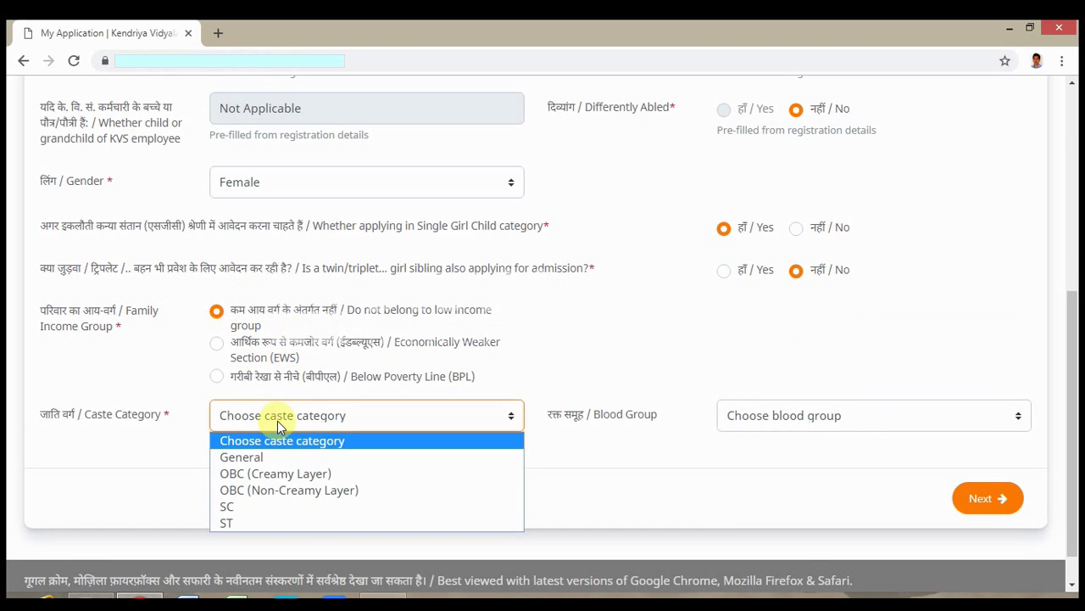
{"action": "left_click", "coordinate": [277, 420]}
- Set the Caste Category to OBC (Non-Creamy Layer)
{"action": "scroll", "coordinate": [277, 421], "scroll_direction": "down", "scroll_amount": 1}
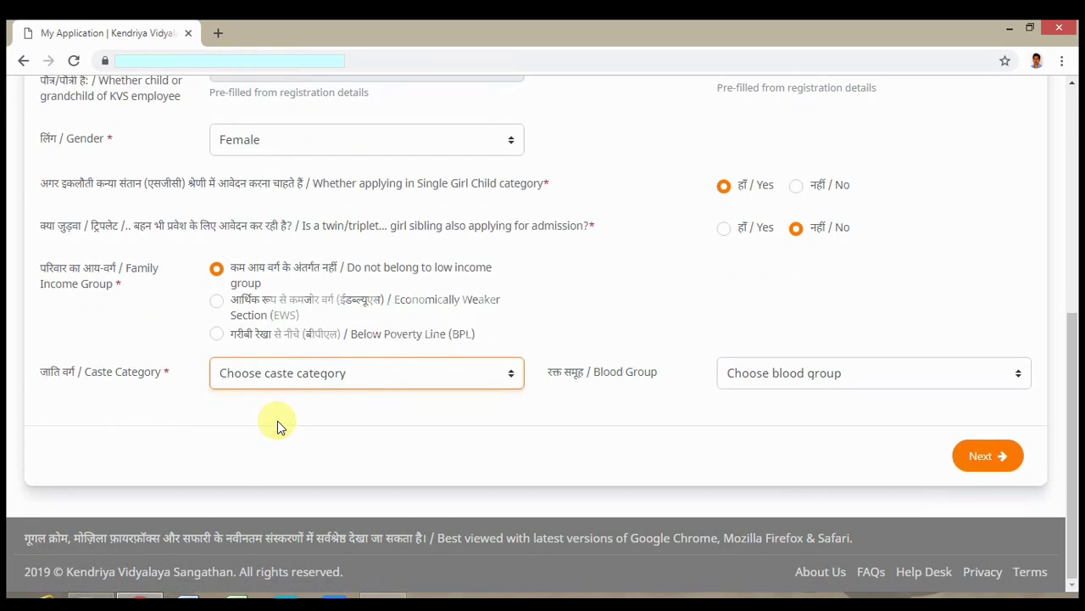
{"action": "left_click", "coordinate": [278, 380]}
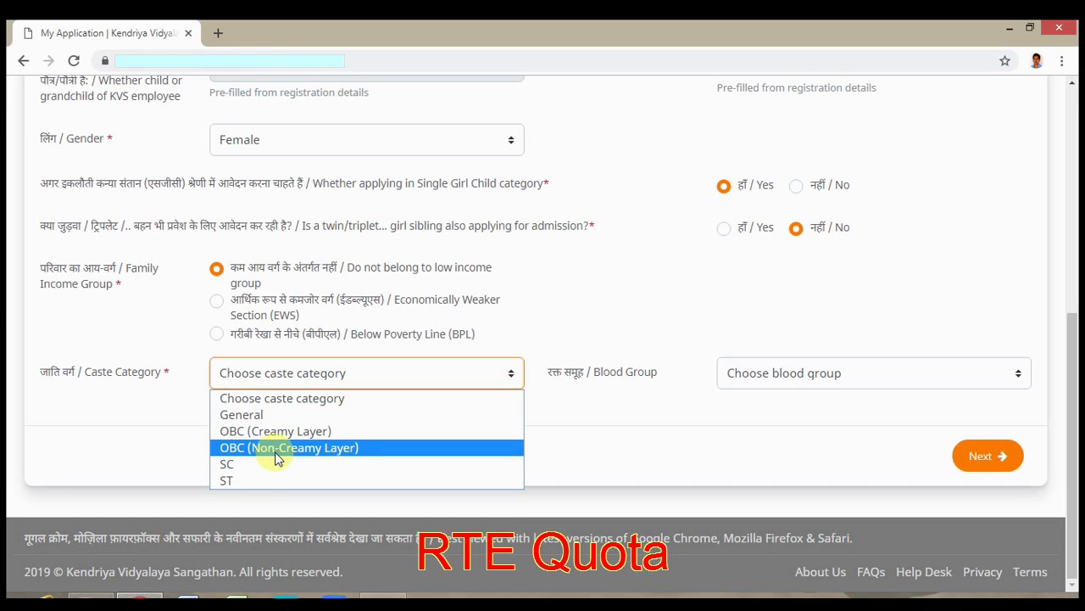
{"action": "left_click", "coordinate": [278, 448]}
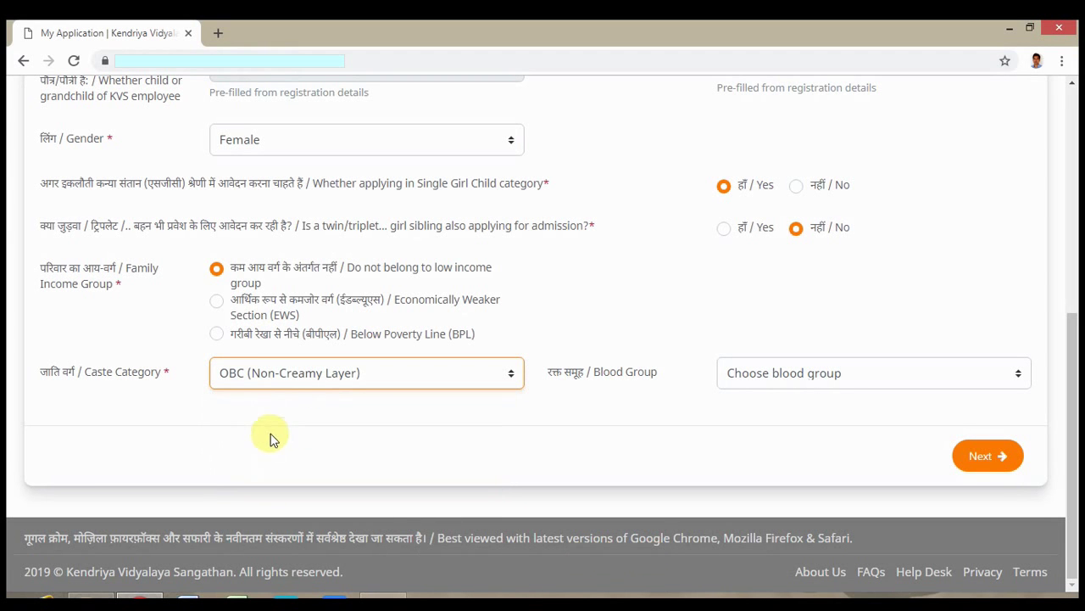
{"action": "left_click", "coordinate": [367, 383]}
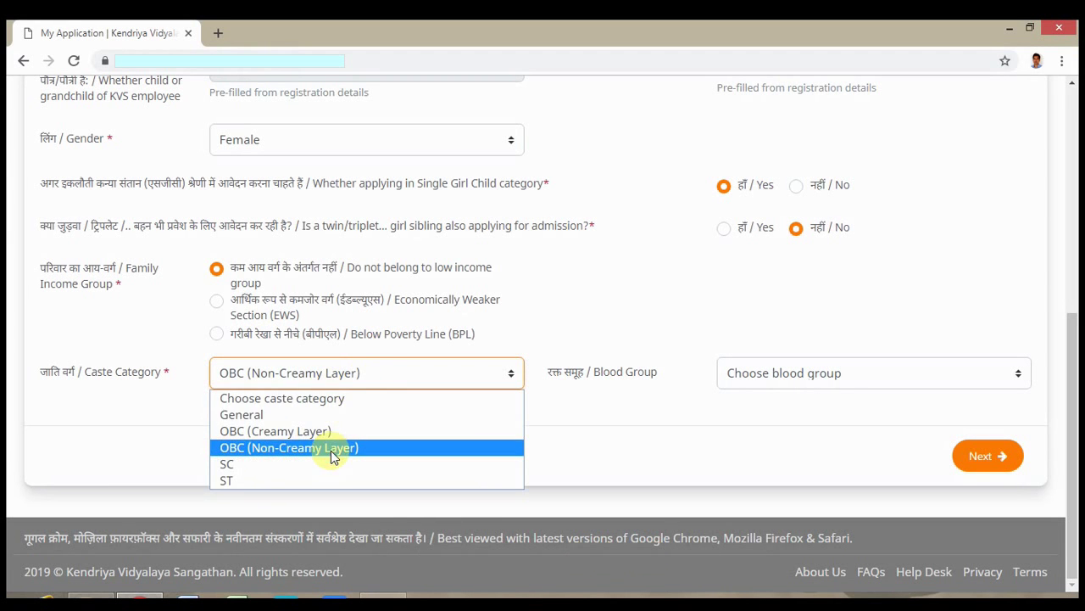
{"action": "left_click", "coordinate": [333, 447]}
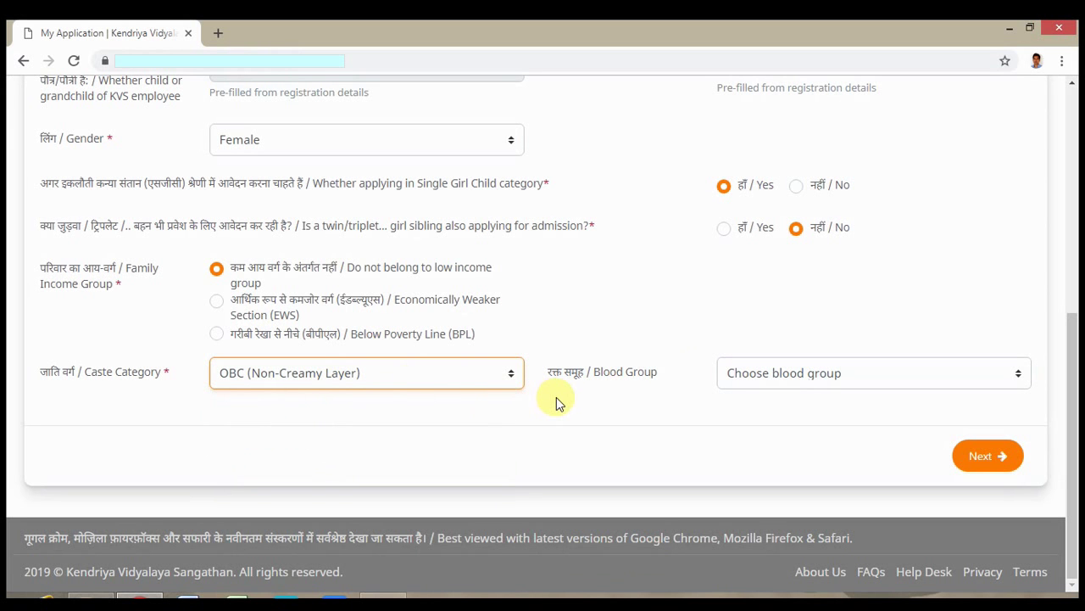
- Set Blood Group to B +ve and continue to the Parent Details step
{"action": "left_click", "coordinate": [778, 377]}
{"action": "left_click", "coordinate": [764, 446]}
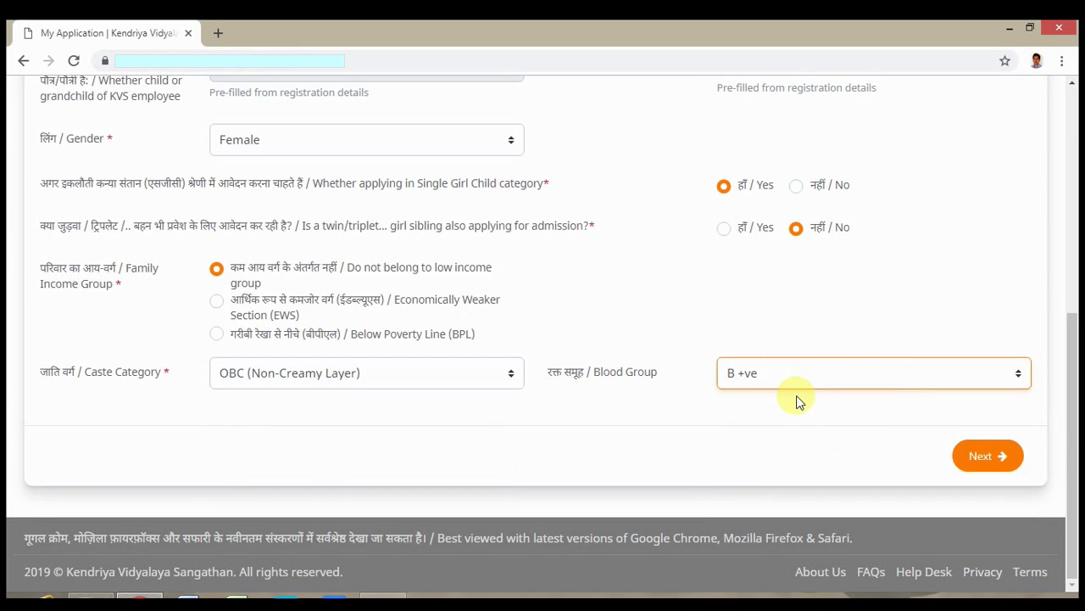
{"action": "left_click", "coordinate": [984, 456]}
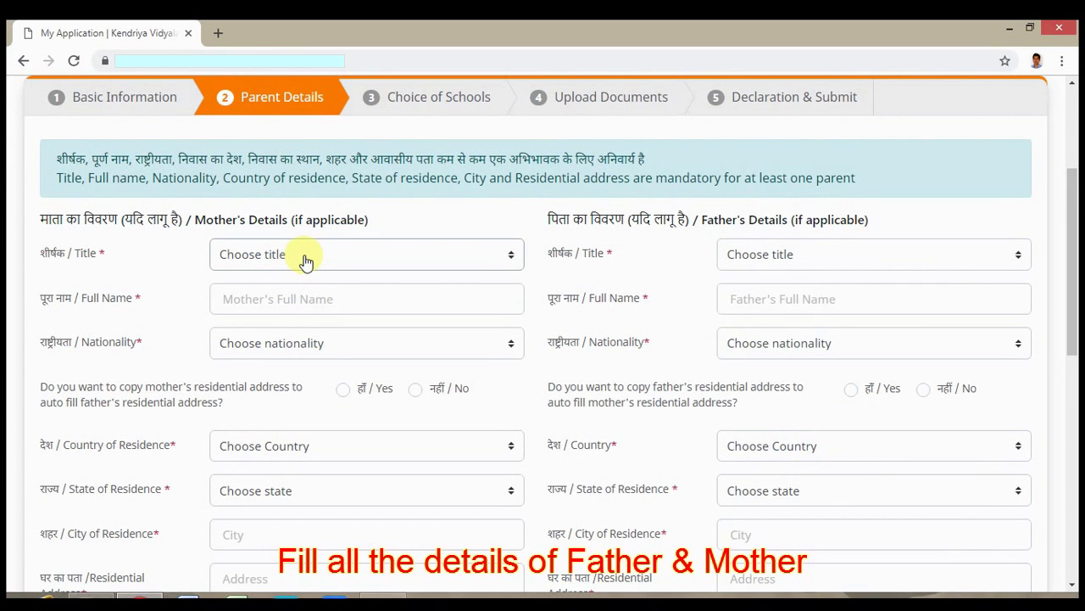
- Set the mother's title to Mrs., correct the father's Organisation to EDUCATION (SCHOOL), then continue
{"action": "left_click", "coordinate": [306, 262]}
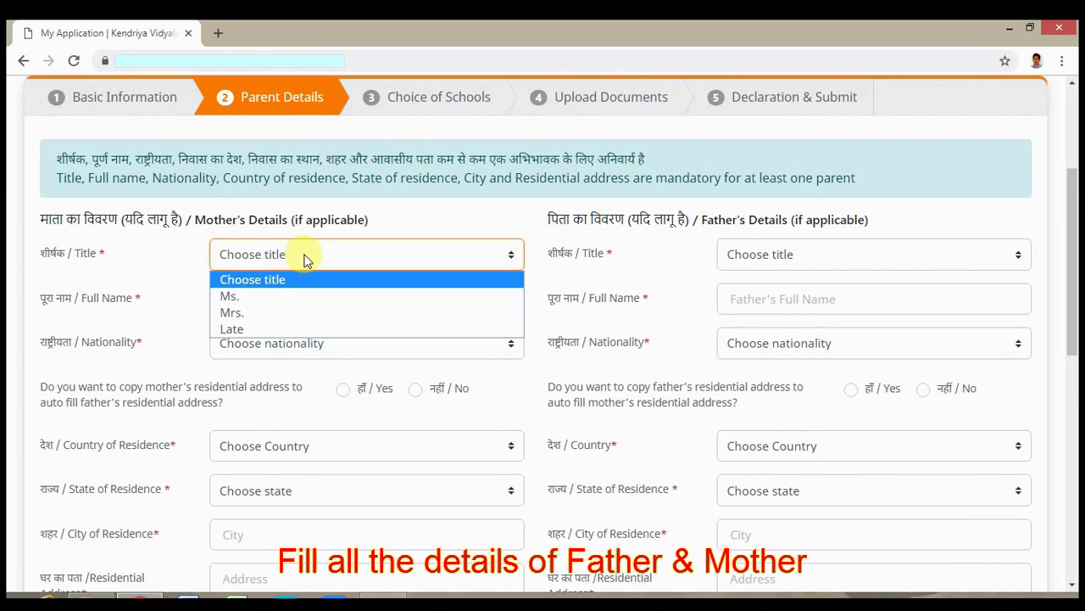
{"action": "left_click", "coordinate": [289, 312]}
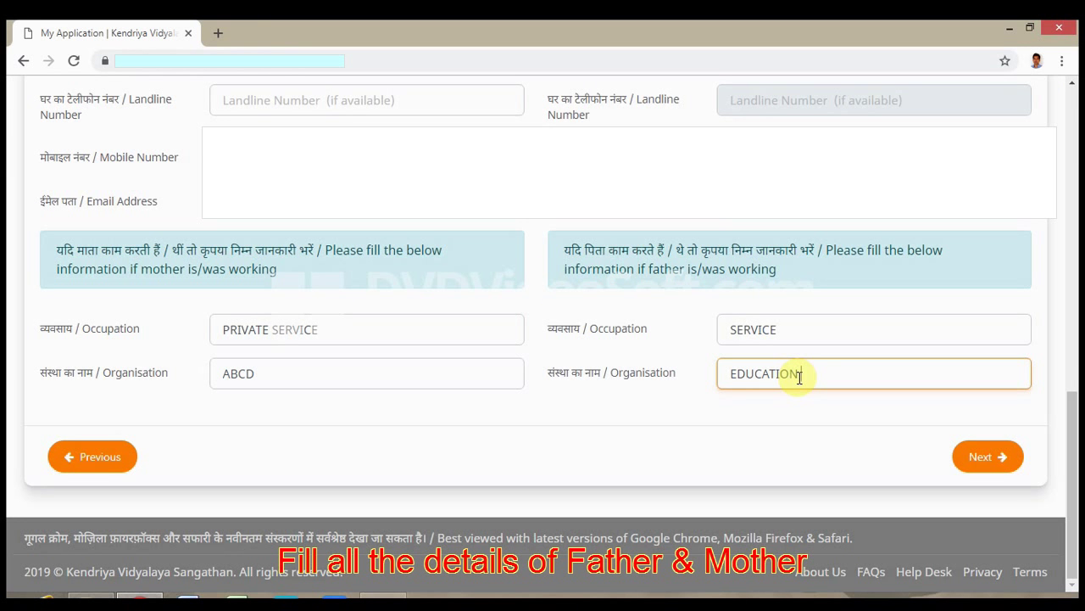
{"action": "type", "text": "/SCHOOL)"}
{"action": "left_click", "coordinate": [800, 374]}
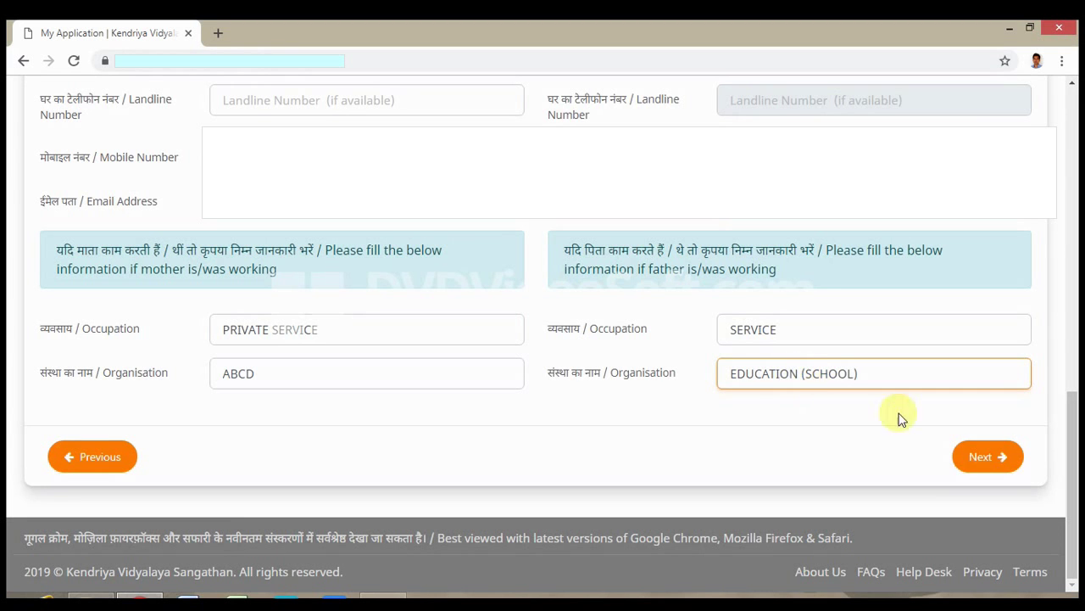
{"action": "left_click", "coordinate": [997, 459]}
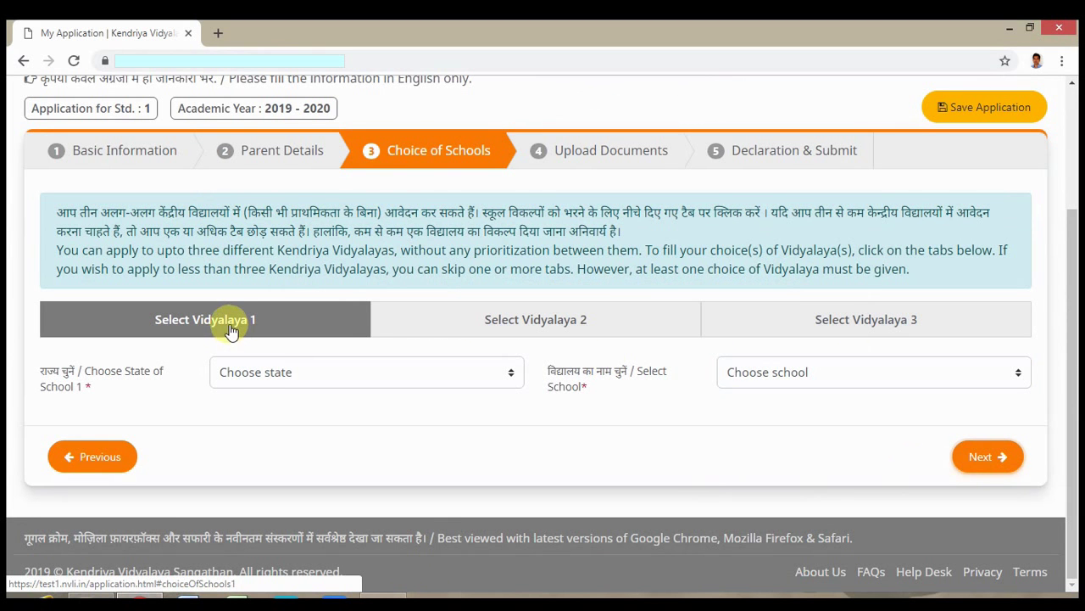
- Choose Odisha as Vidyalaya 1's state and scroll its school list to find KV JHARSUGUDA
{"action": "left_click", "coordinate": [276, 374]}
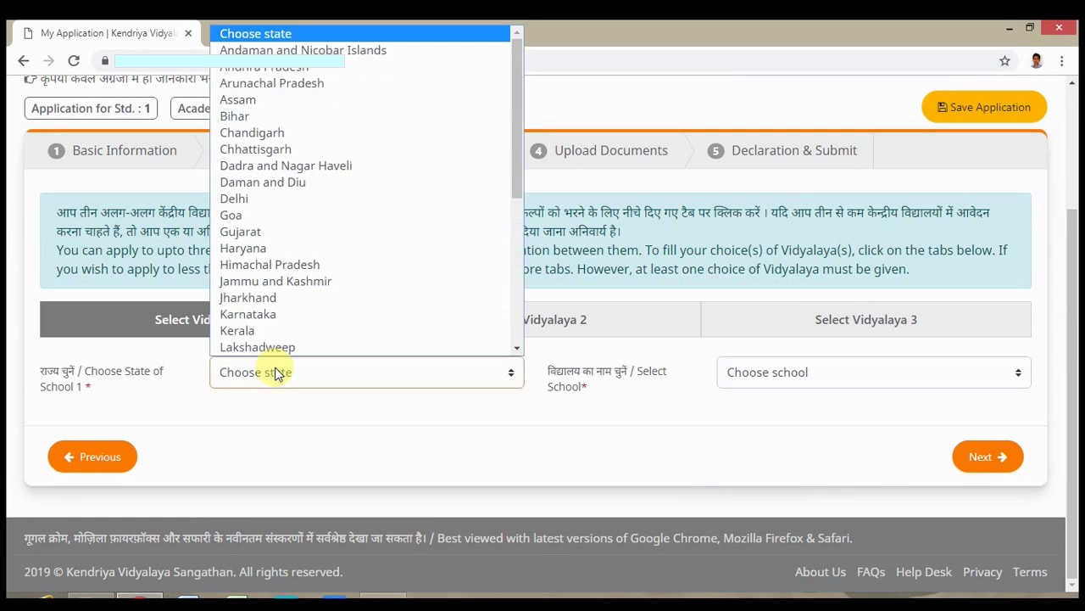
{"action": "scroll", "coordinate": [283, 310], "scroll_direction": "down", "scroll_amount": 4}
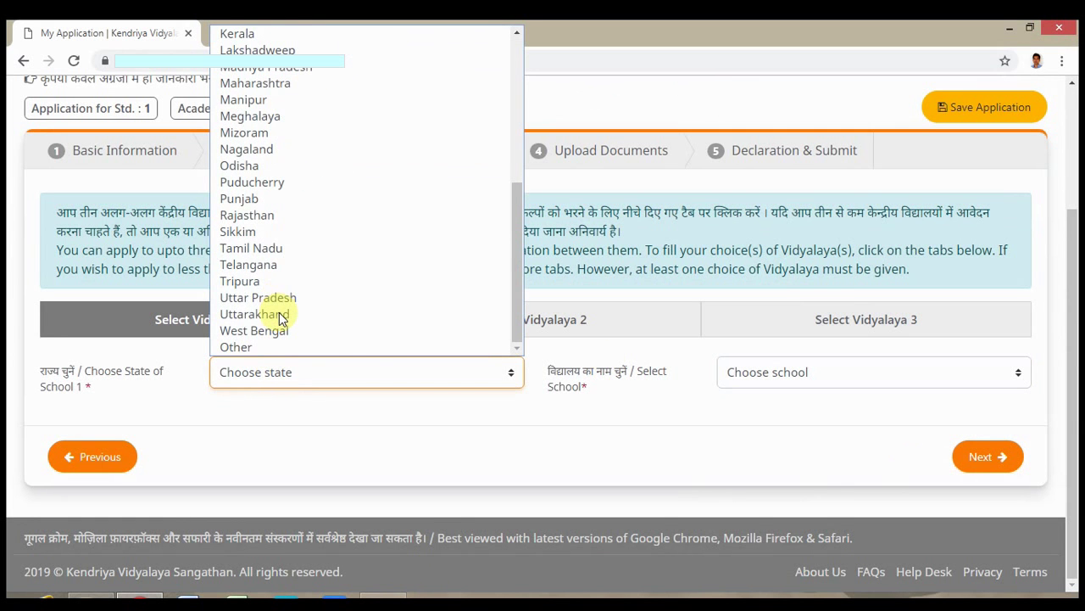
{"action": "left_click", "coordinate": [260, 165]}
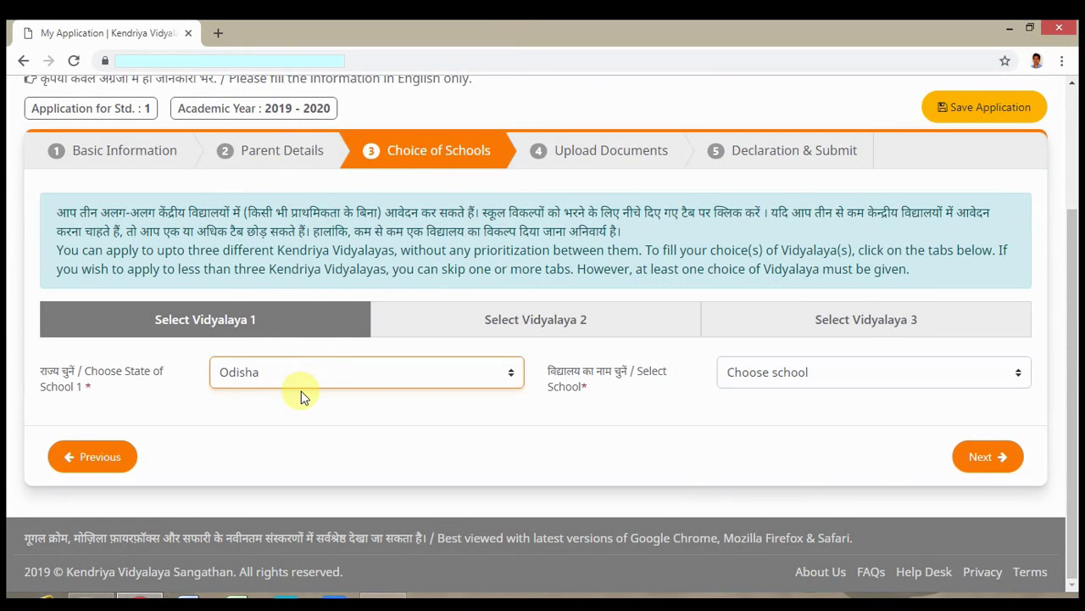
{"action": "left_click", "coordinate": [857, 377]}
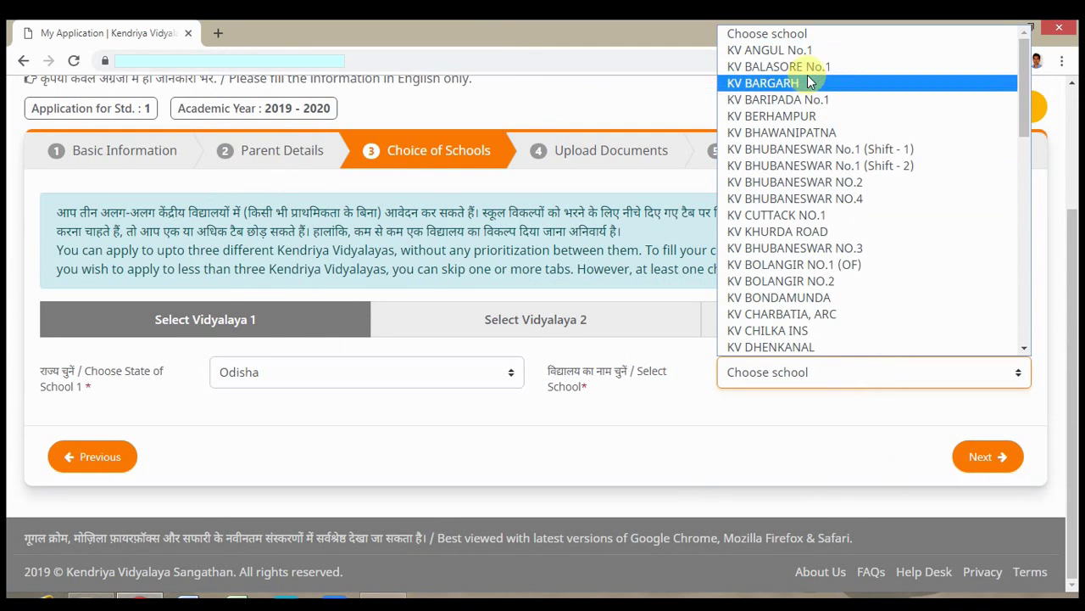
{"action": "scroll", "coordinate": [808, 214], "scroll_direction": "down", "scroll_amount": 12}
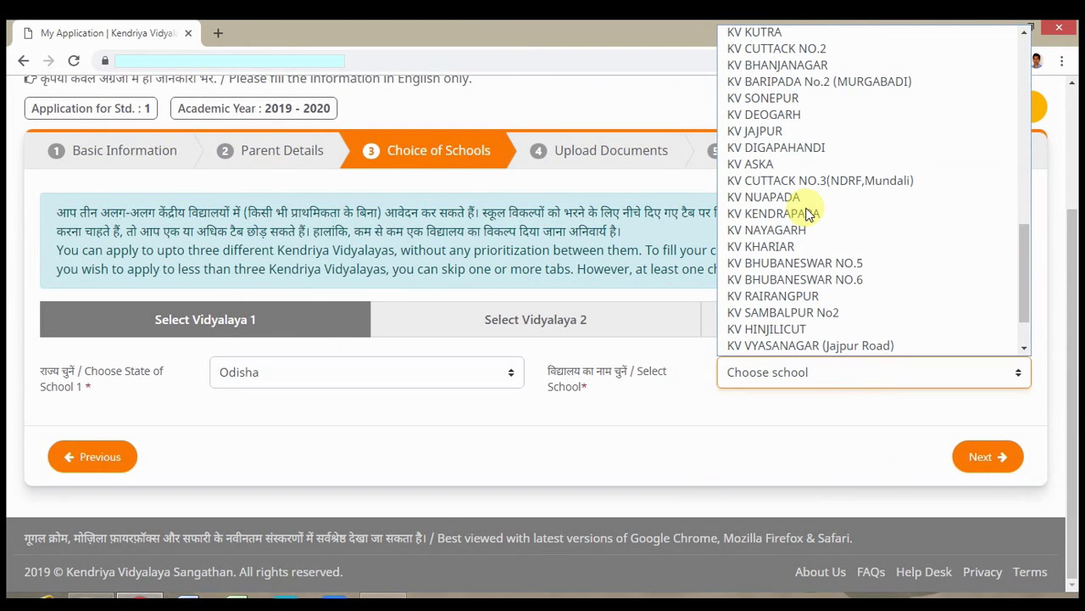
{"action": "scroll", "coordinate": [808, 215], "scroll_direction": "down", "scroll_amount": 2}
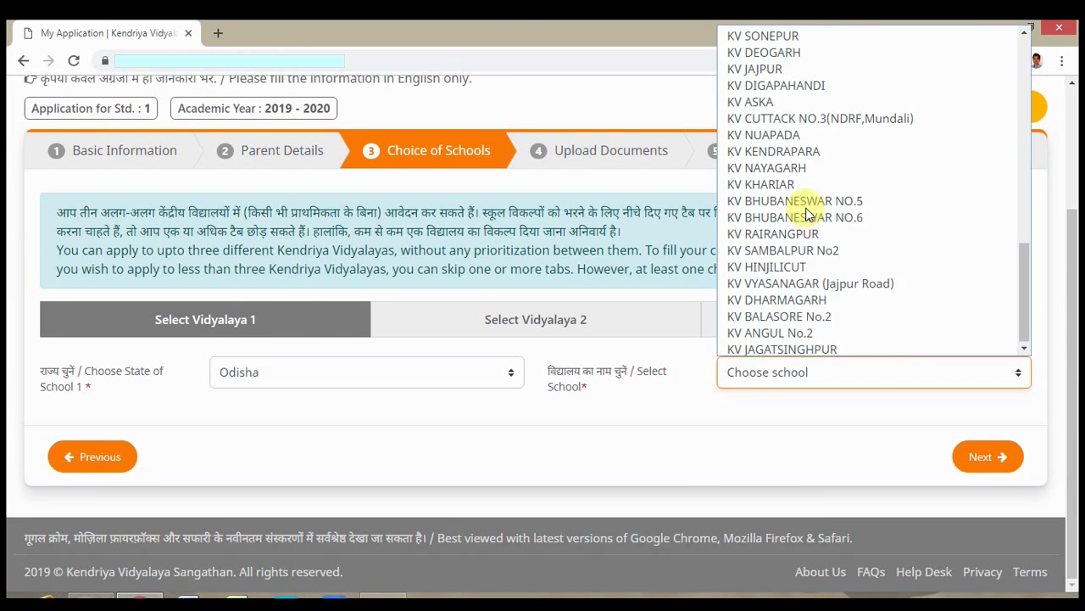
{"action": "scroll", "coordinate": [808, 215], "scroll_direction": "up", "scroll_amount": 12}
{"action": "scroll", "coordinate": [808, 215], "scroll_direction": "up", "scroll_amount": 3}
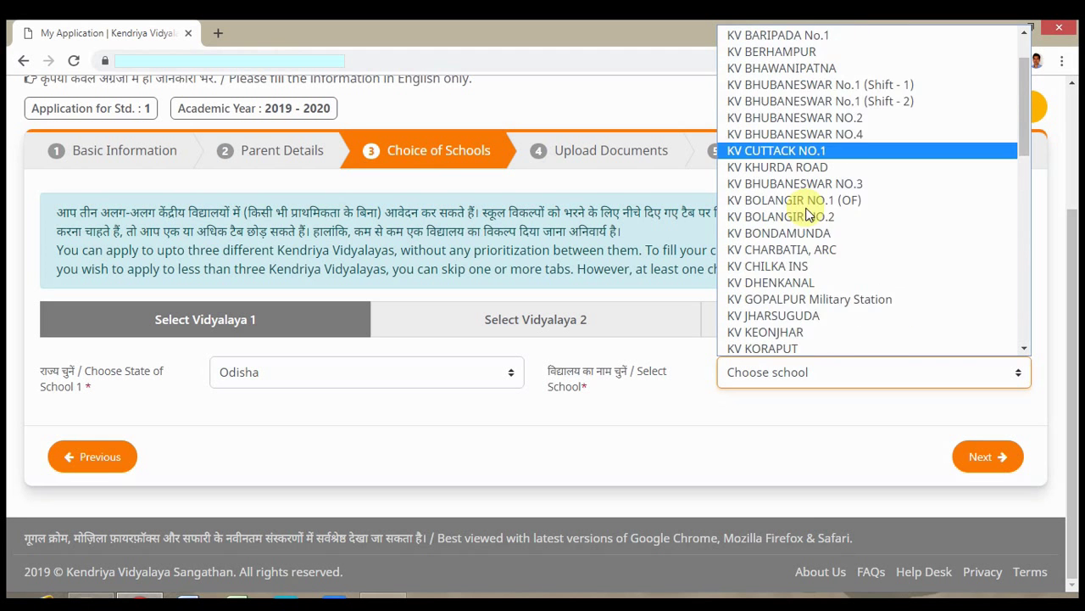
{"action": "scroll", "coordinate": [808, 215], "scroll_direction": "up", "scroll_amount": 2}
{"action": "scroll", "coordinate": [808, 215], "scroll_direction": "down", "scroll_amount": 6}
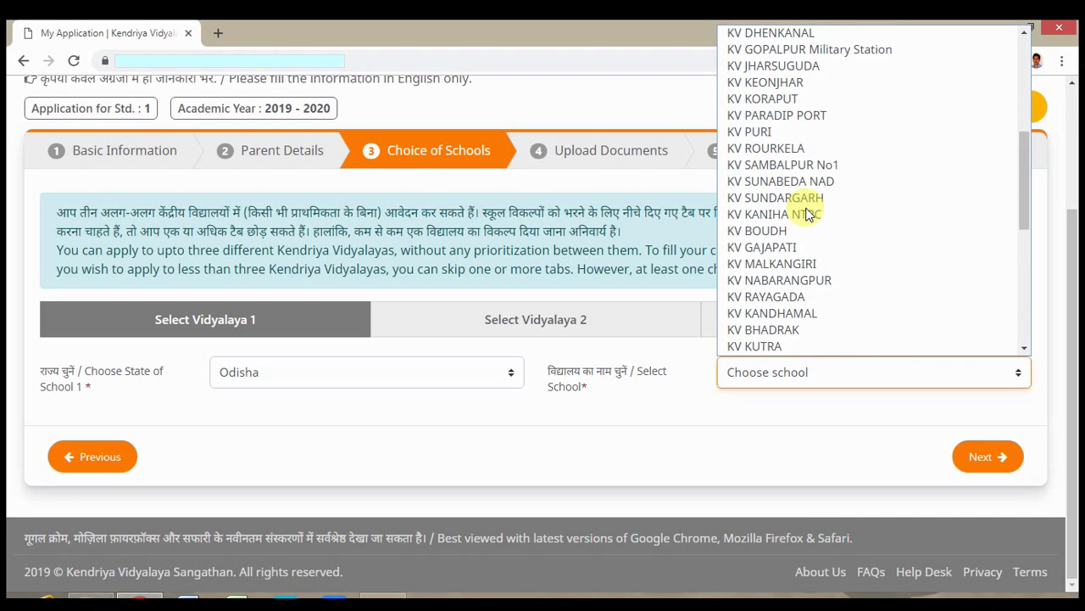
- Select KV JHARSUGUDA as the Vidyalaya 1 school
{"action": "left_click", "coordinate": [789, 67]}
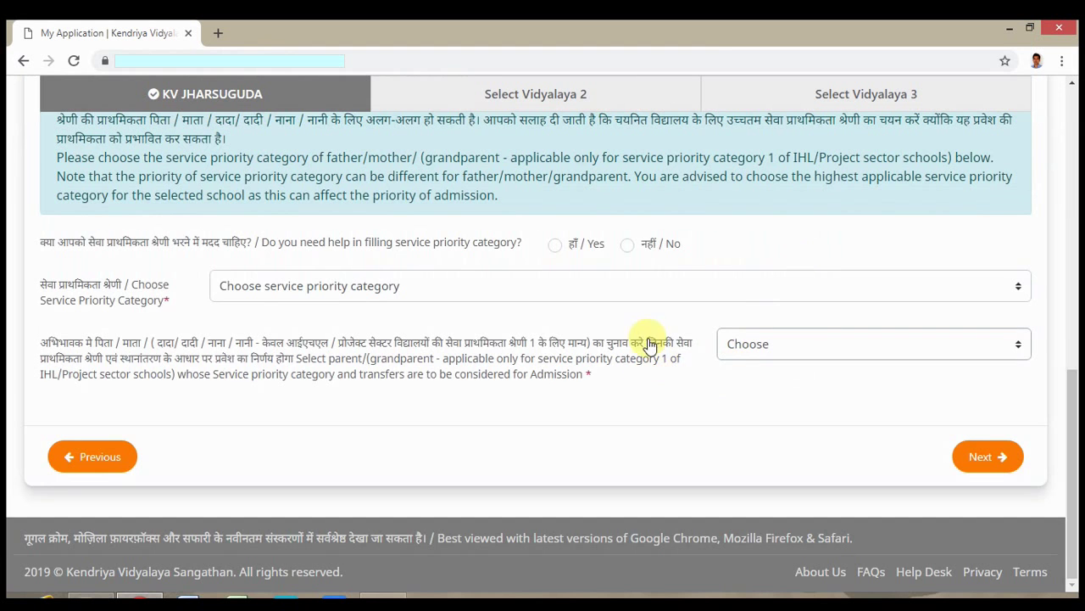
{"action": "scroll", "coordinate": [244, 152], "scroll_direction": "up", "scroll_amount": 1}
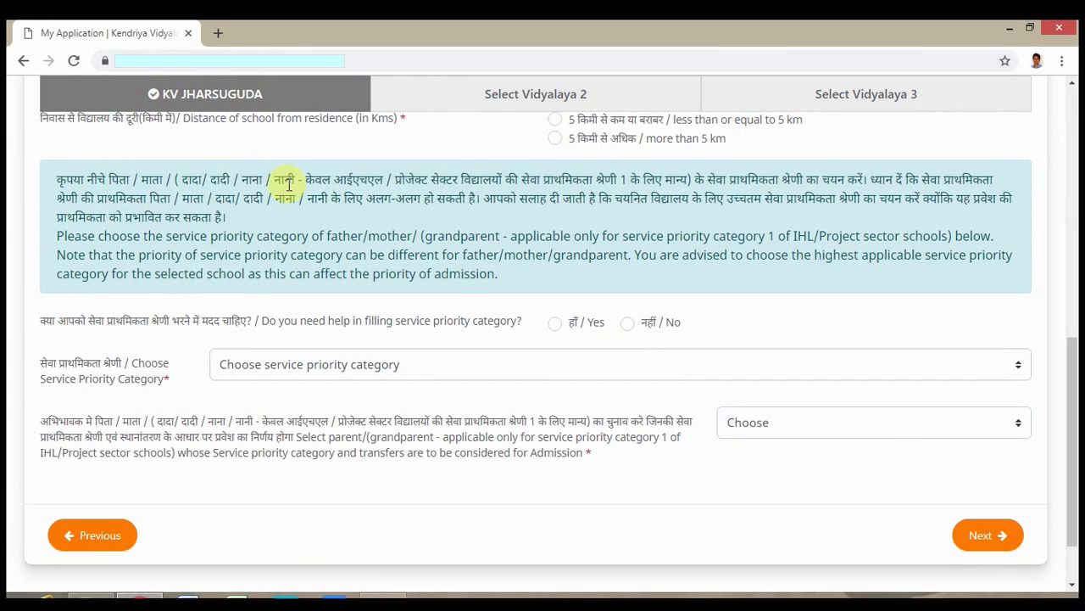
{"action": "scroll", "coordinate": [288, 183], "scroll_direction": "down", "scroll_amount": 1}
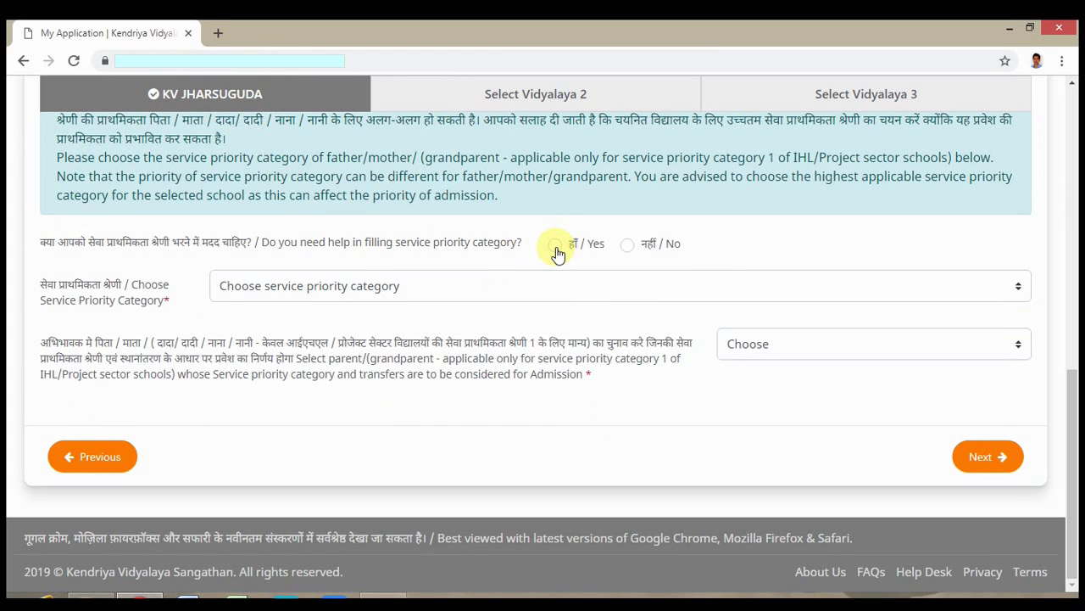
- Choose service priority category 3, Children of State Government employees
{"action": "left_click", "coordinate": [353, 287]}
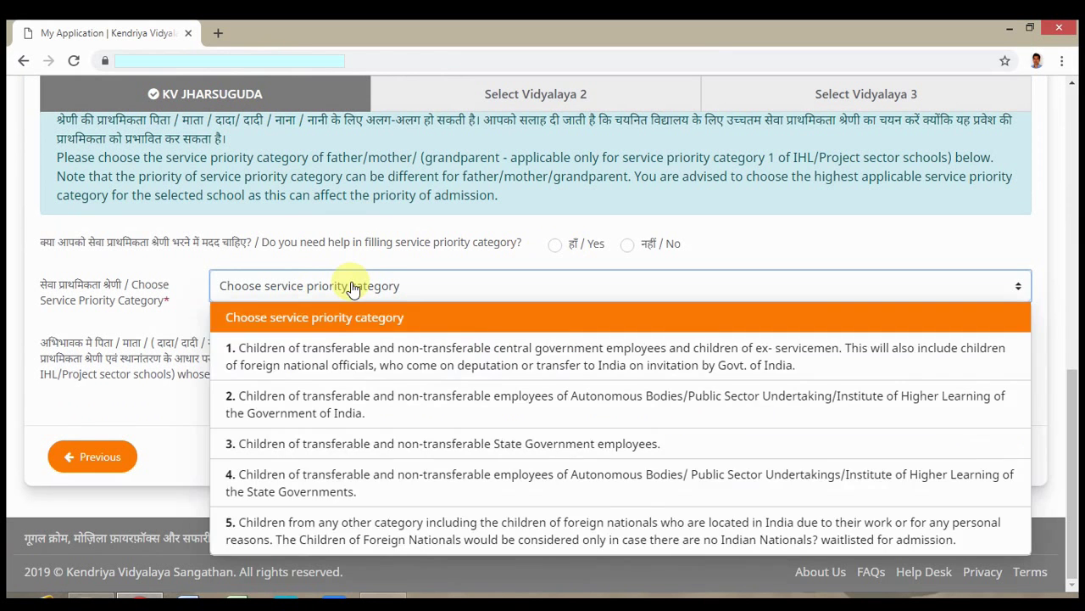
{"action": "left_click", "coordinate": [353, 287]}
{"action": "left_click", "coordinate": [315, 288]}
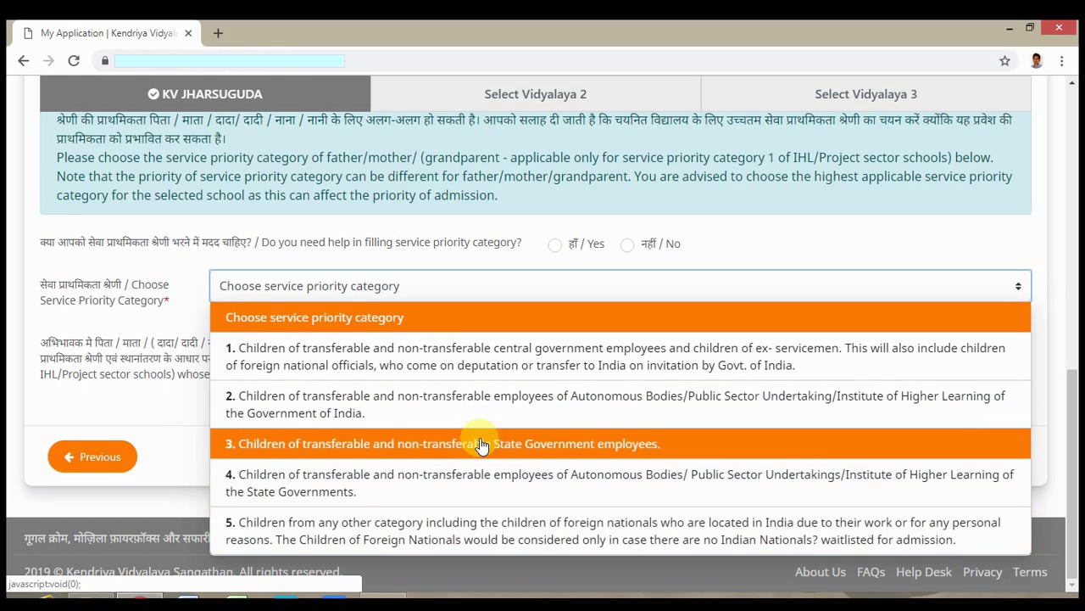
{"action": "left_click", "coordinate": [481, 445]}
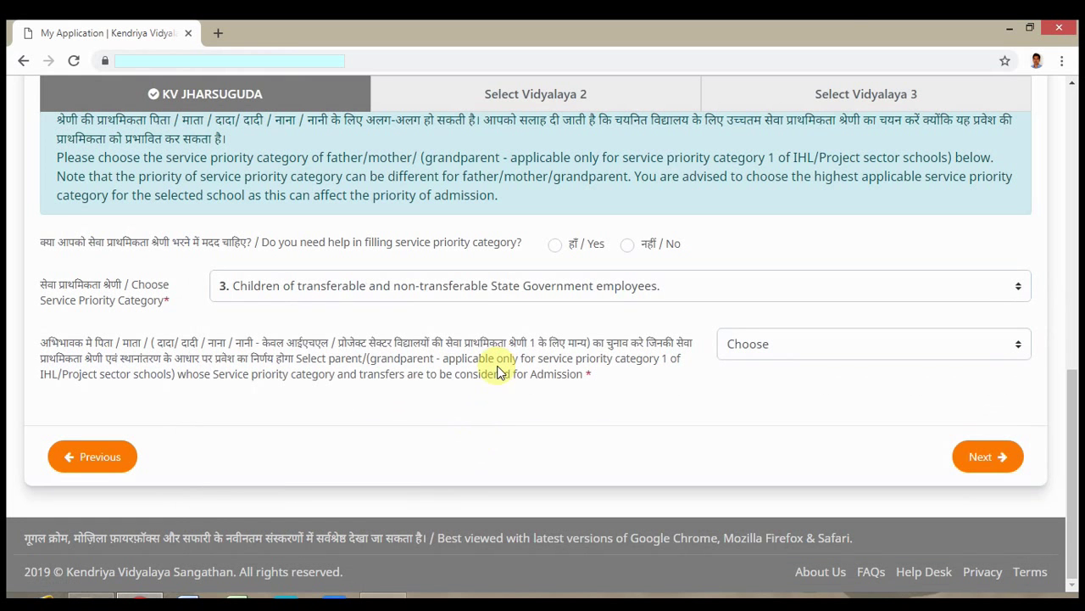
{"action": "left_click", "coordinate": [322, 281]}
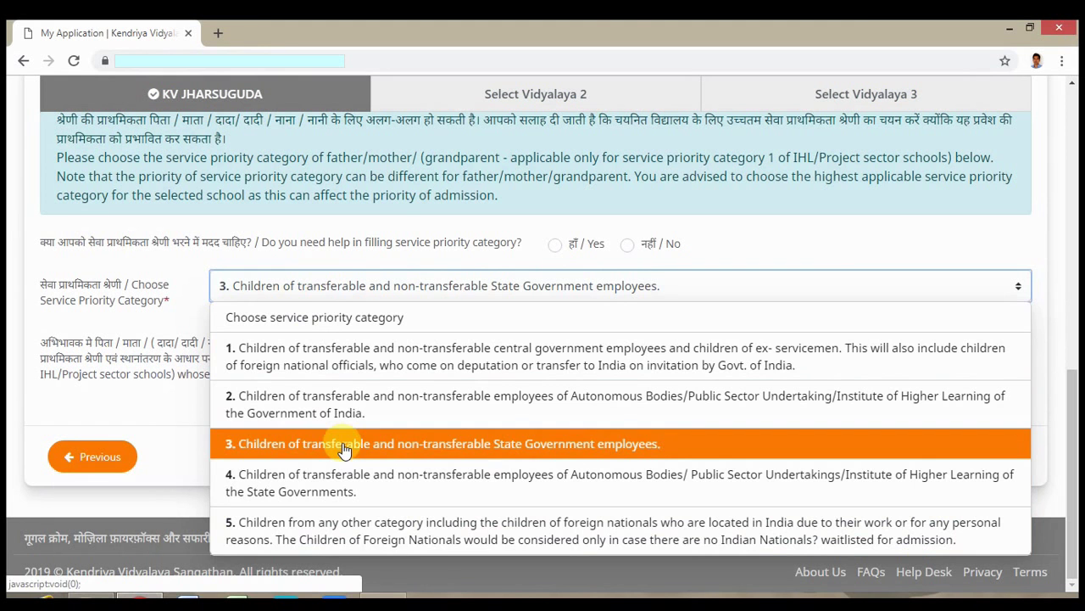
{"action": "left_click", "coordinate": [342, 442]}
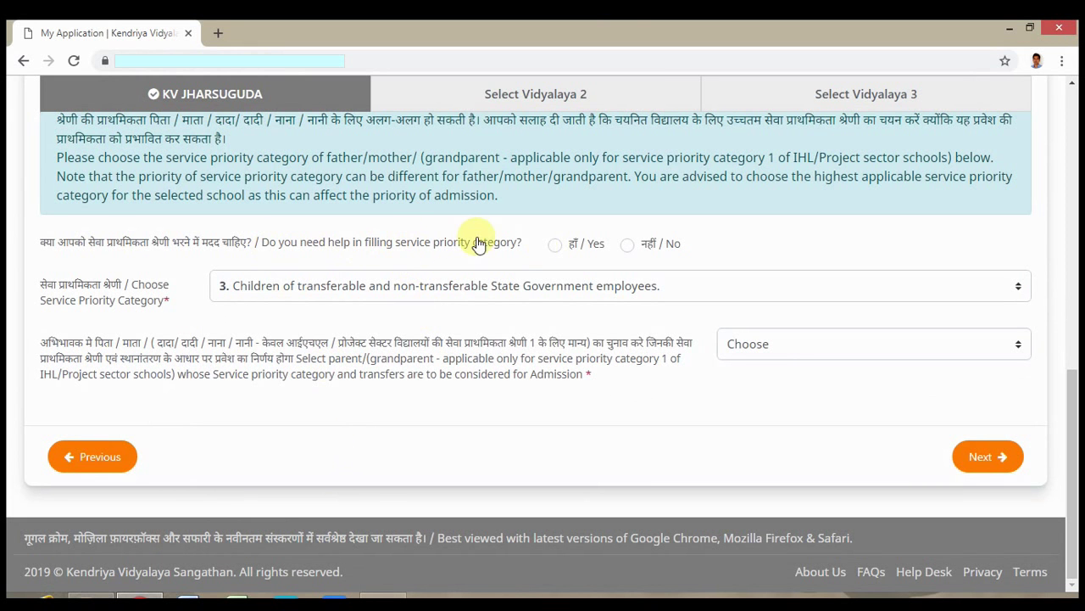
- Answer Yes to help, set Organisation to State Government Organizations and Employment Status to Permanent Working Parent
{"action": "left_click", "coordinate": [555, 245]}
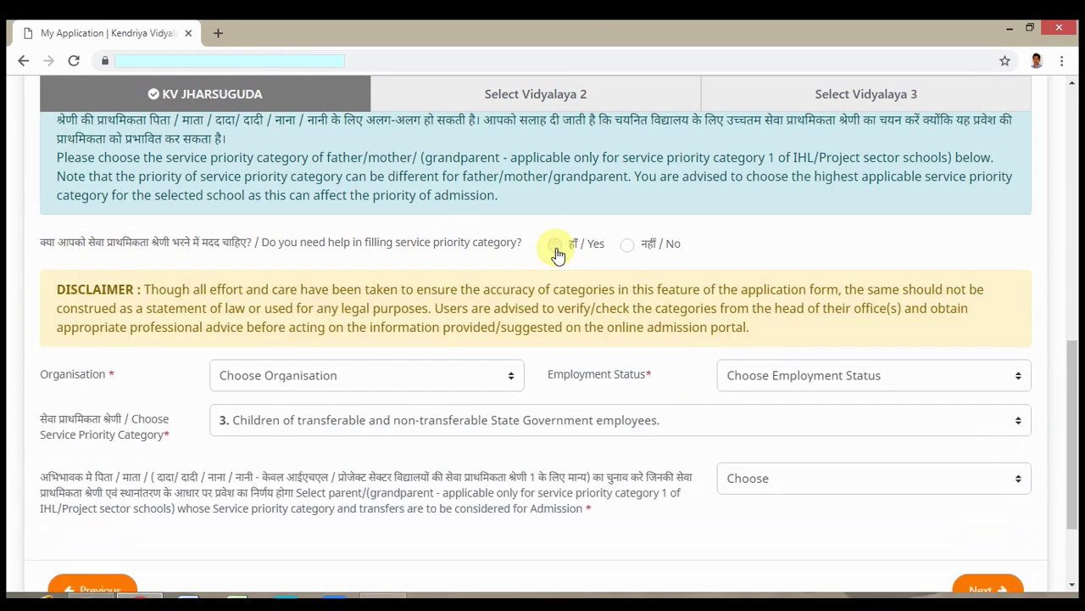
{"action": "left_click", "coordinate": [372, 376]}
{"action": "scroll", "coordinate": [372, 376], "scroll_direction": "down", "scroll_amount": 2}
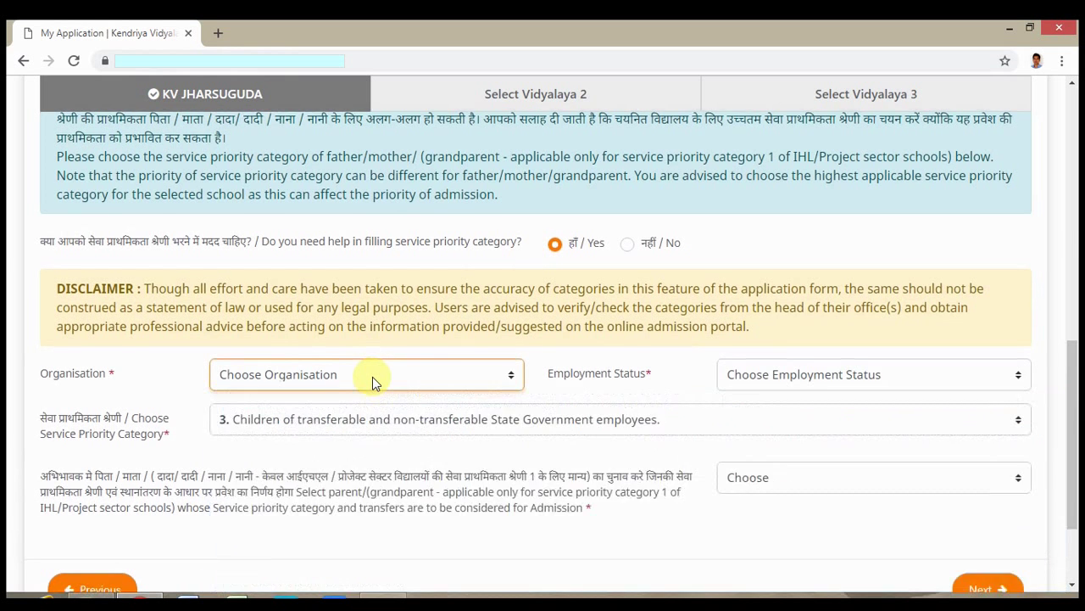
{"action": "left_click", "coordinate": [356, 299]}
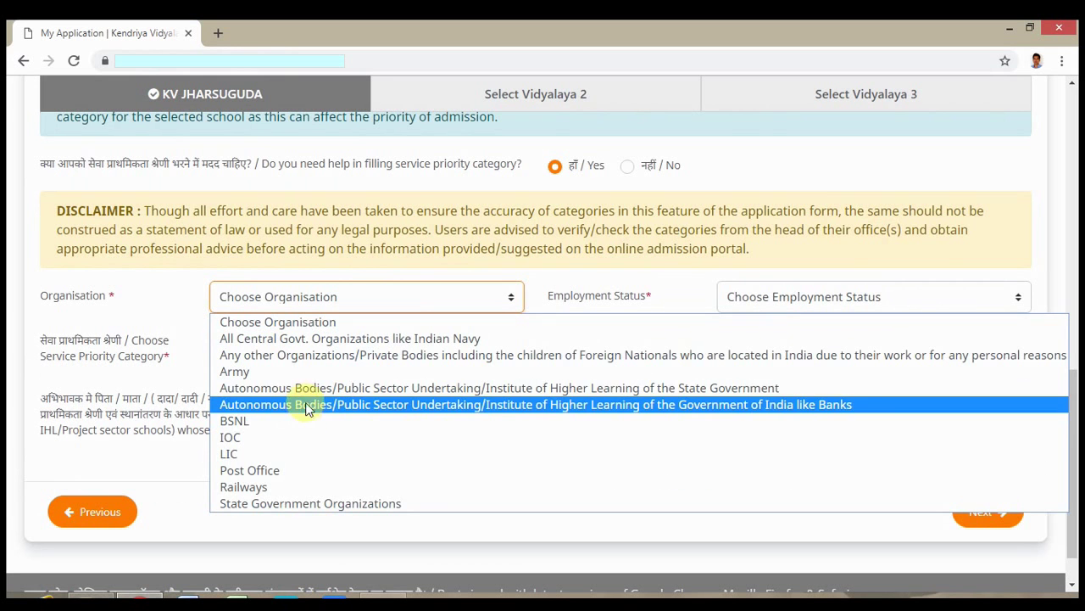
{"action": "left_click", "coordinate": [315, 502]}
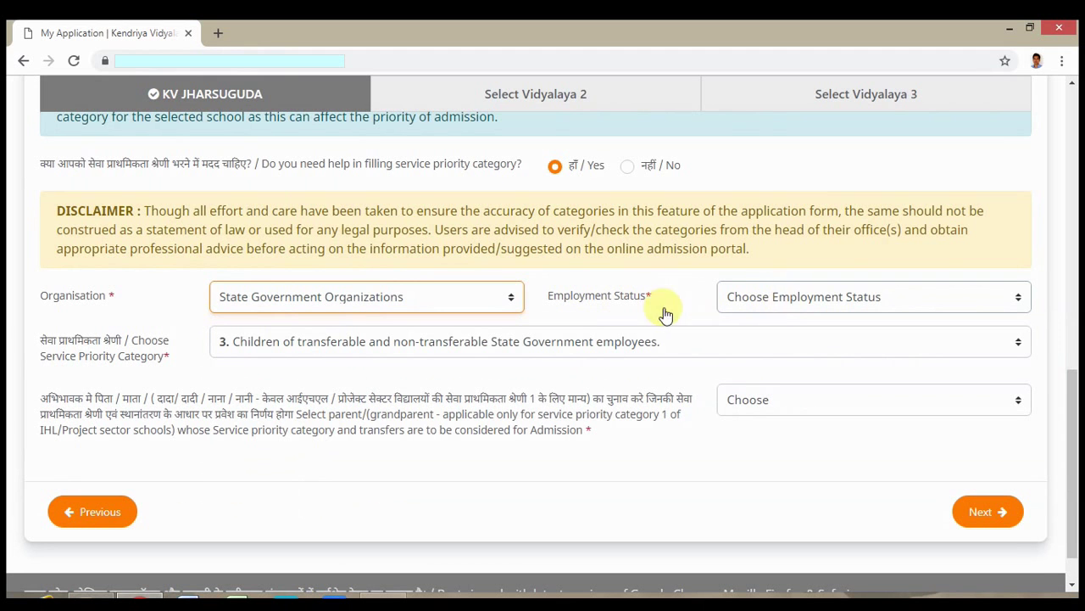
{"action": "left_click", "coordinate": [788, 305]}
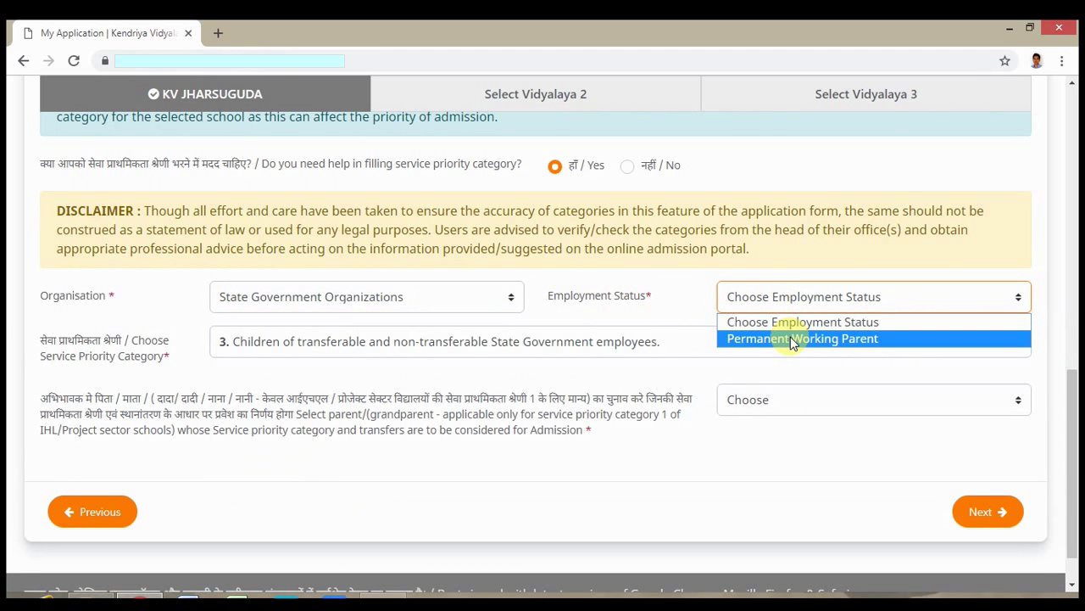
{"action": "left_click", "coordinate": [790, 338]}
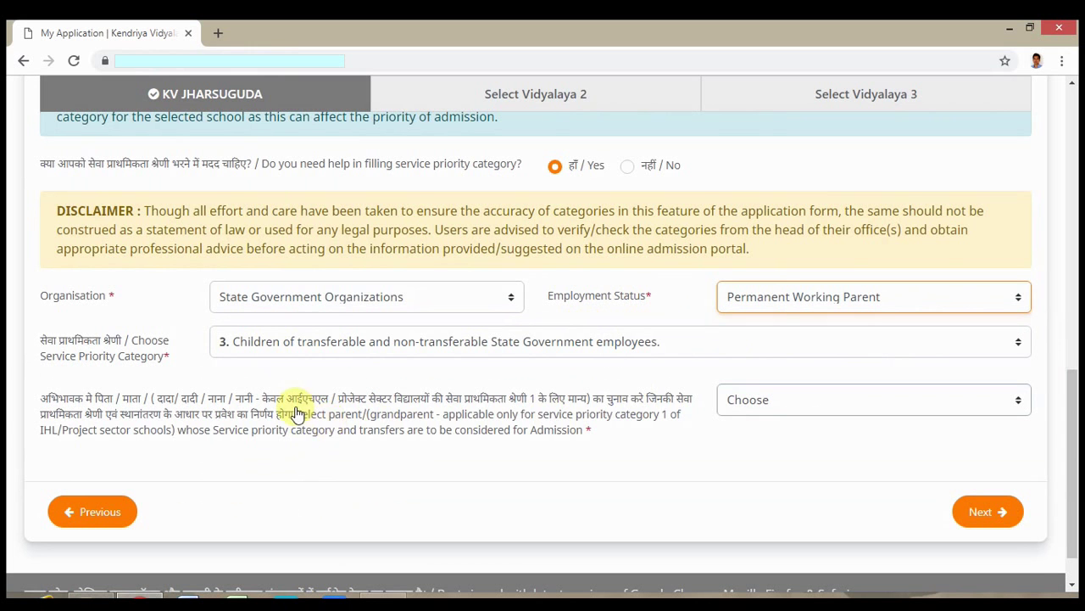
{"action": "left_click_drag", "start_coordinate": [297, 414], "coordinate": [599, 440]}
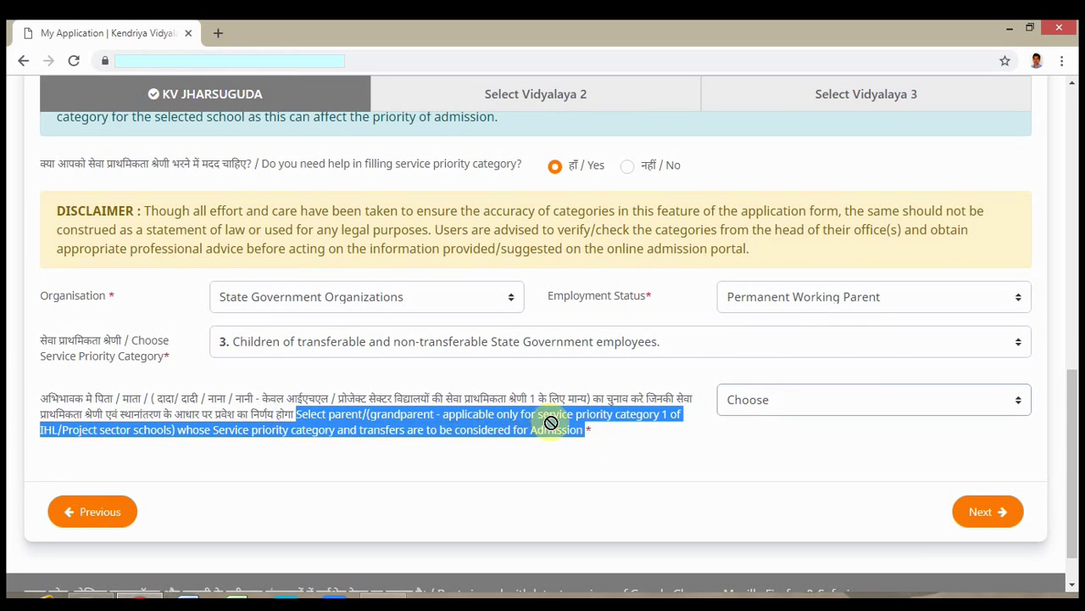
{"action": "left_click", "coordinate": [607, 440]}
{"action": "left_click", "coordinate": [608, 440]}
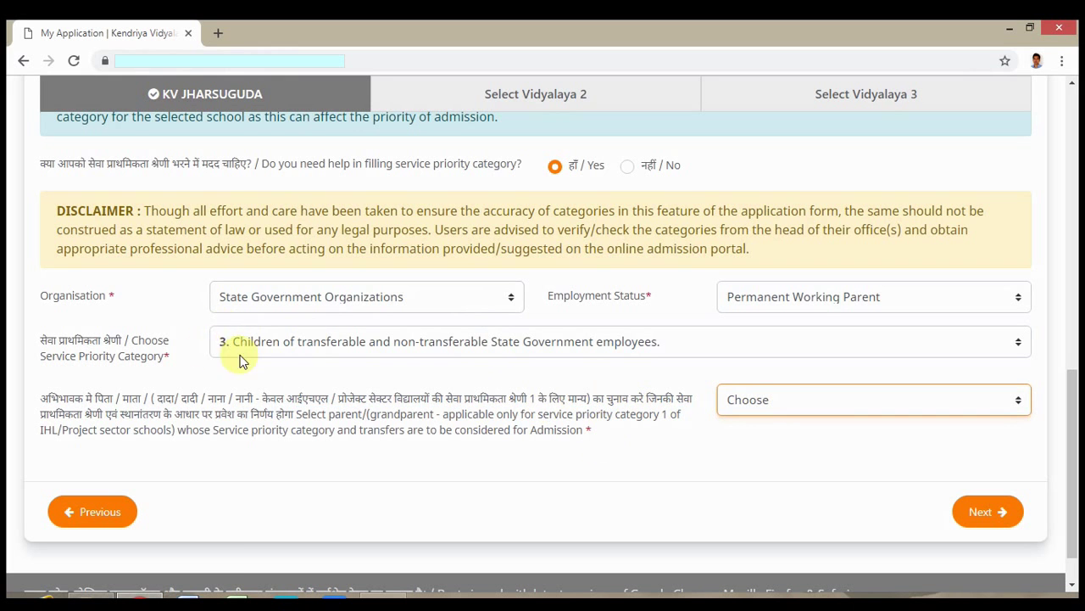
{"action": "left_click", "coordinate": [776, 401]}
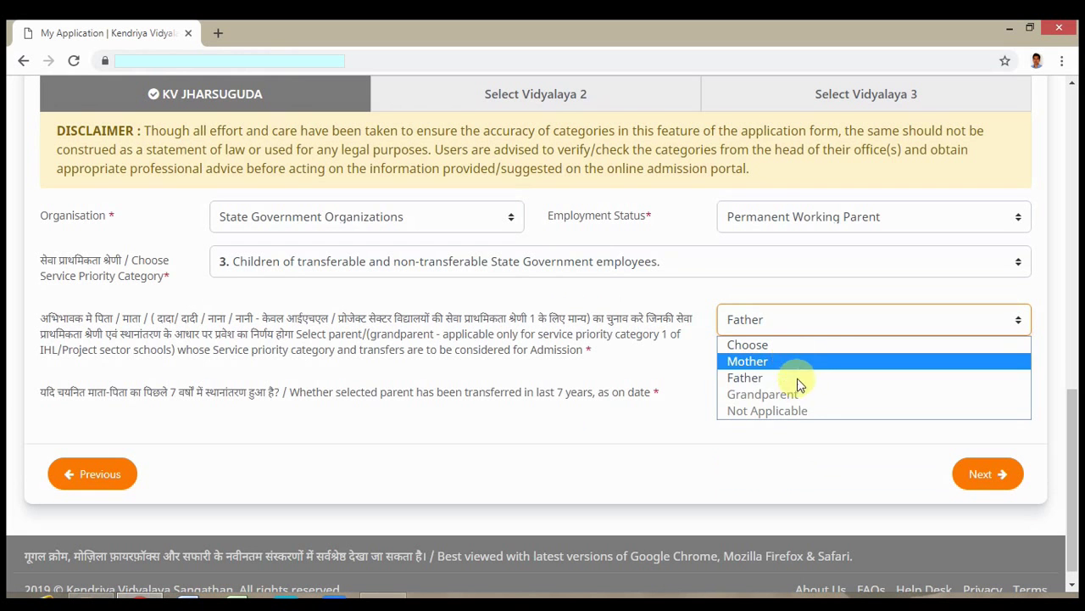
{"action": "left_click", "coordinate": [379, 338]}
{"action": "left_click_drag", "start_coordinate": [377, 336], "coordinate": [167, 356]}
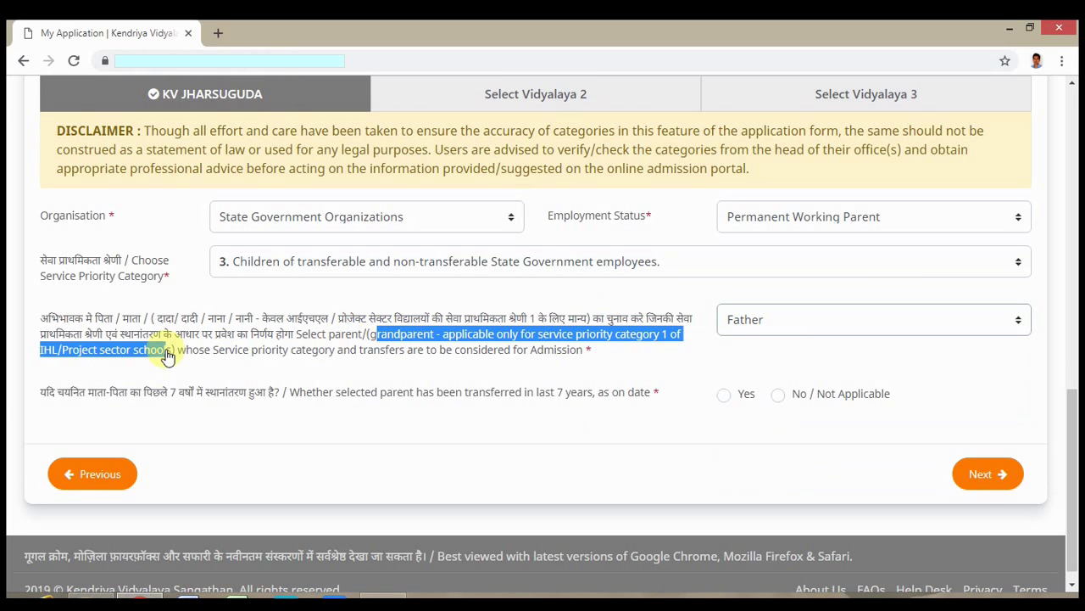
{"action": "left_click", "coordinate": [895, 322]}
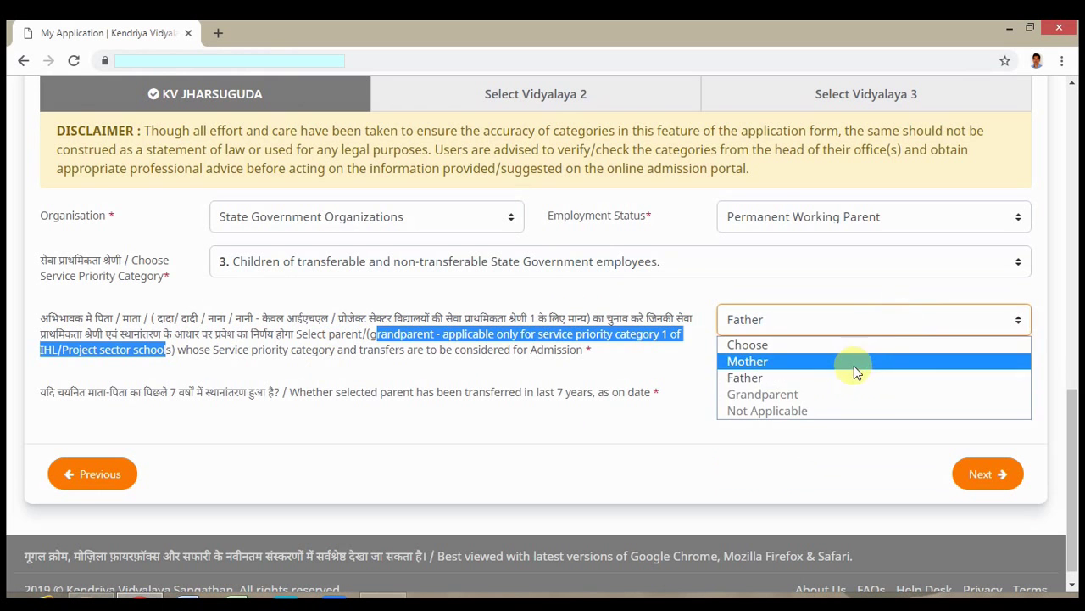
{"action": "left_click", "coordinate": [849, 375]}
{"action": "left_click", "coordinate": [835, 382]}
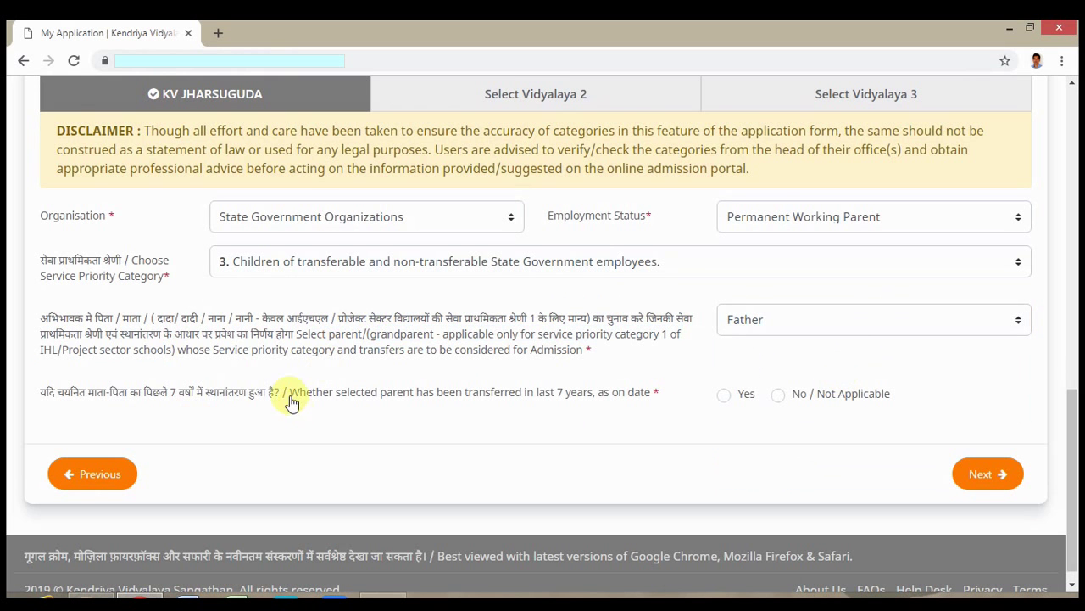
{"action": "left_click_drag", "start_coordinate": [288, 395], "coordinate": [672, 412]}
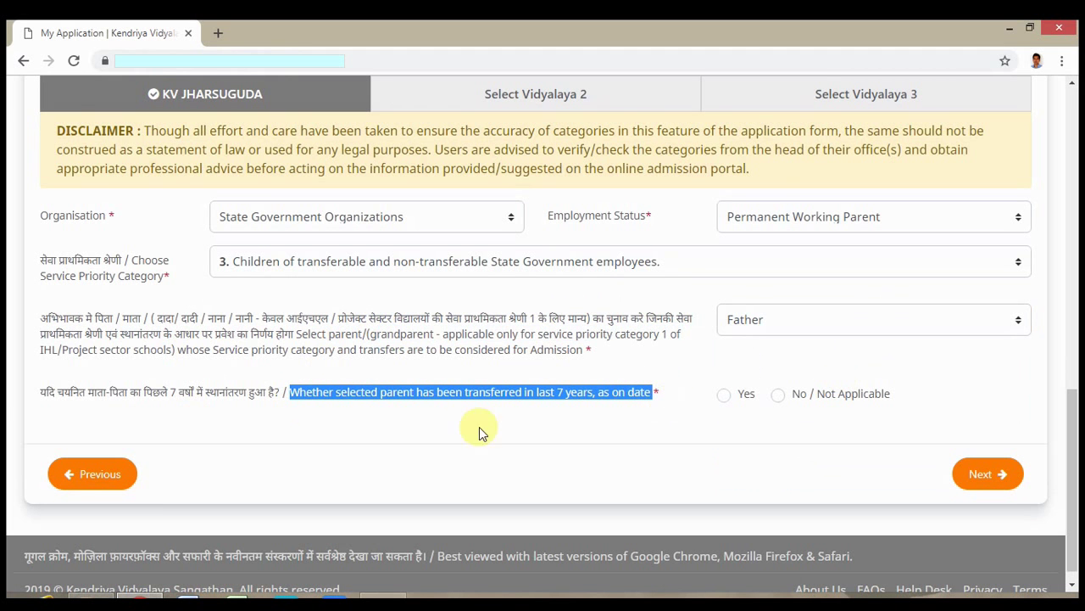
{"action": "left_click", "coordinate": [332, 408]}
{"action": "left_click_drag", "start_coordinate": [286, 395], "coordinate": [644, 413]}
- Answer Yes to the parent-transfer question and go through the first transfer row's fields
{"action": "left_click", "coordinate": [722, 396]}
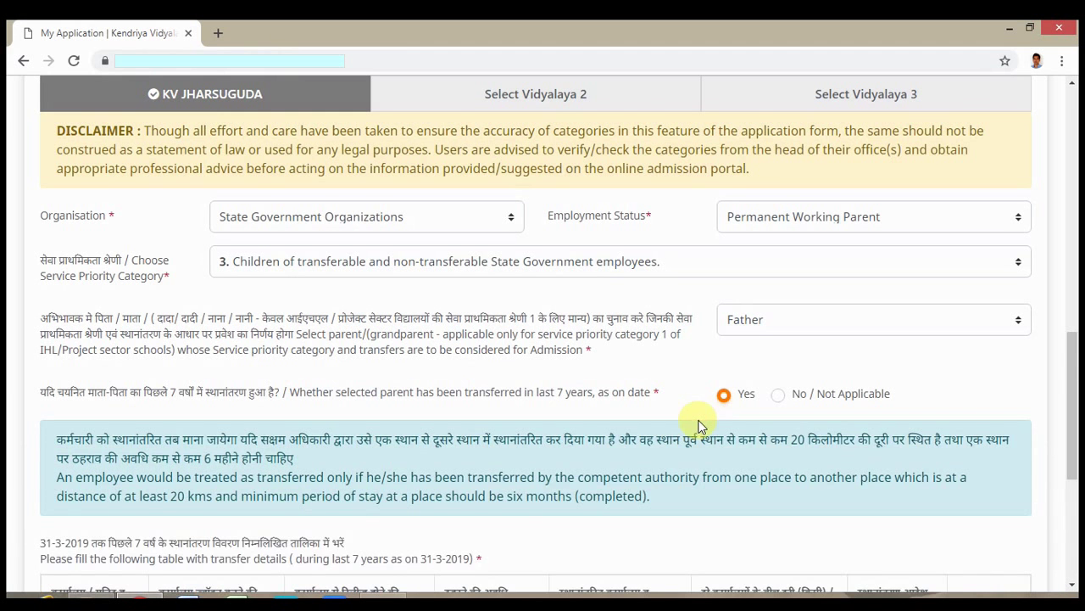
{"action": "scroll", "coordinate": [698, 424], "scroll_direction": "down", "scroll_amount": 4}
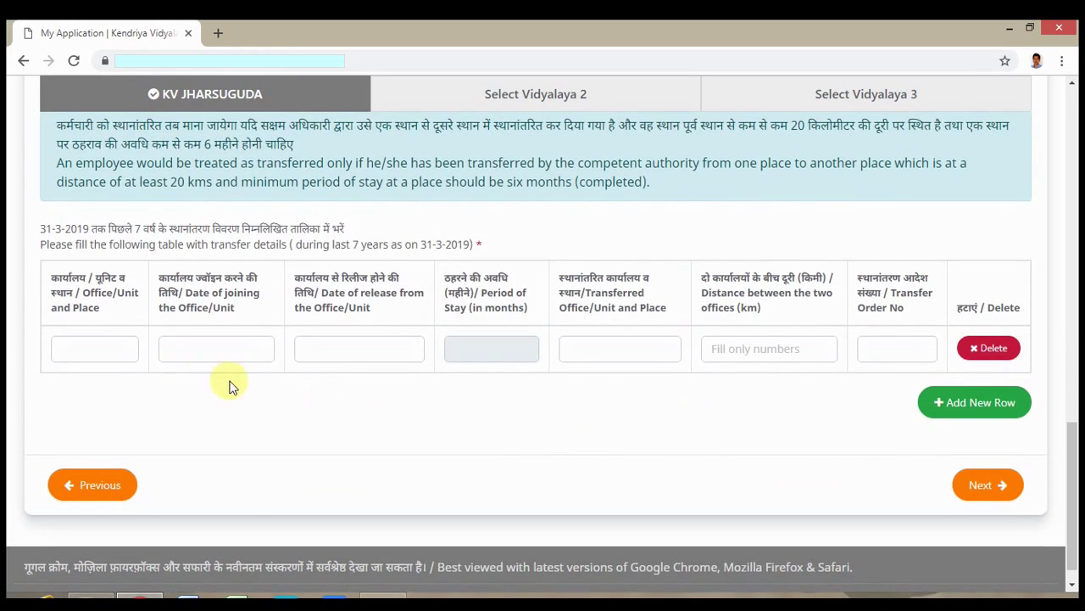
{"action": "left_click", "coordinate": [110, 343]}
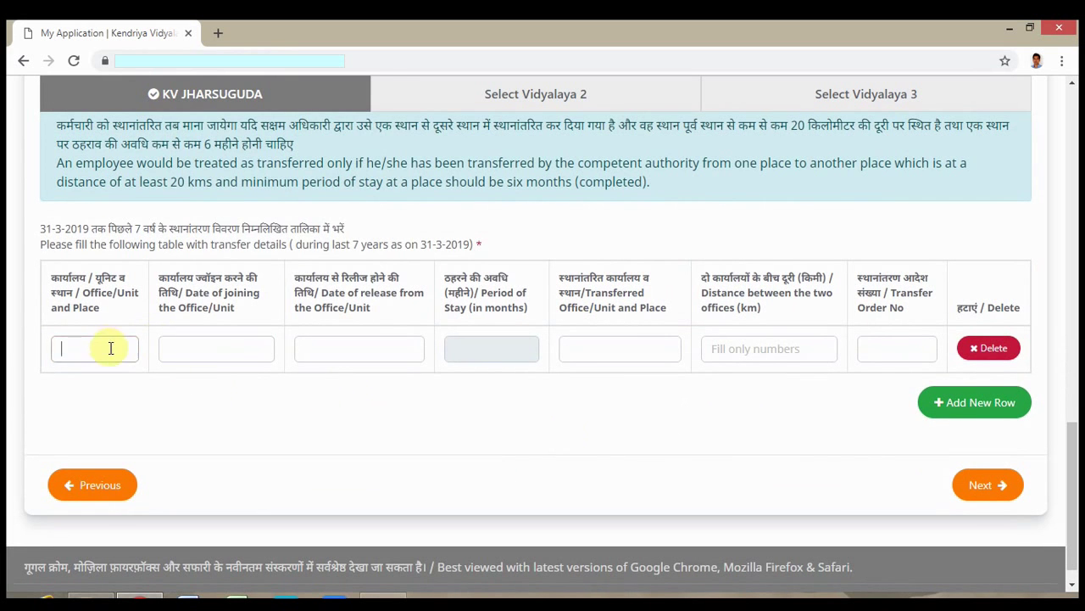
{"action": "left_click", "coordinate": [212, 351]}
{"action": "left_click", "coordinate": [417, 350]}
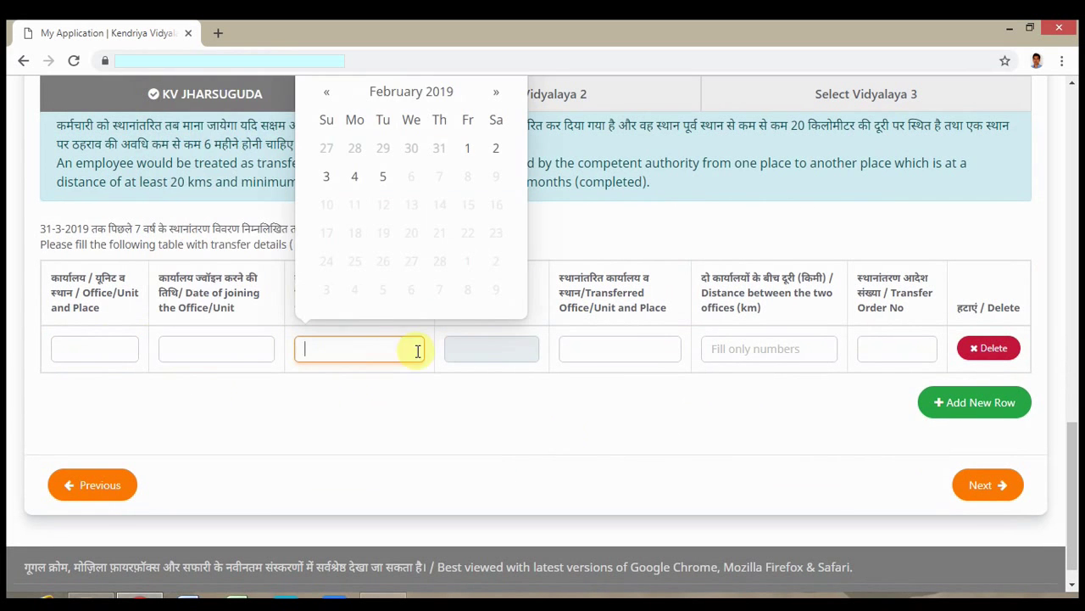
{"action": "left_click", "coordinate": [585, 350]}
{"action": "left_click", "coordinate": [730, 347]}
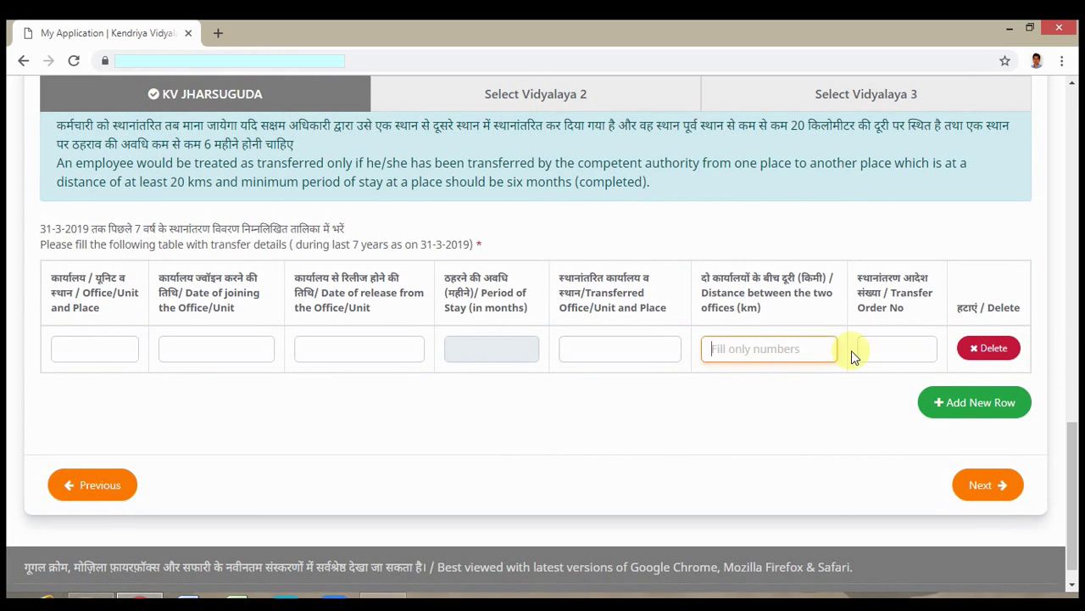
{"action": "left_click", "coordinate": [883, 351]}
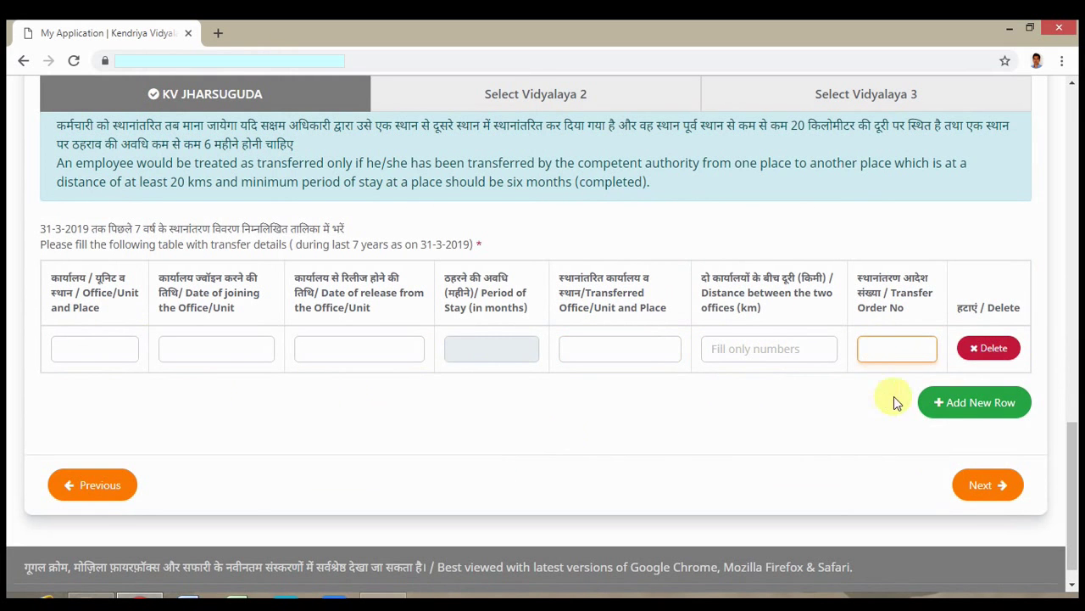
- Add two more rows so the transfer-details table has three empty rows
{"action": "left_click", "coordinate": [971, 404]}
{"action": "left_click", "coordinate": [971, 449]}
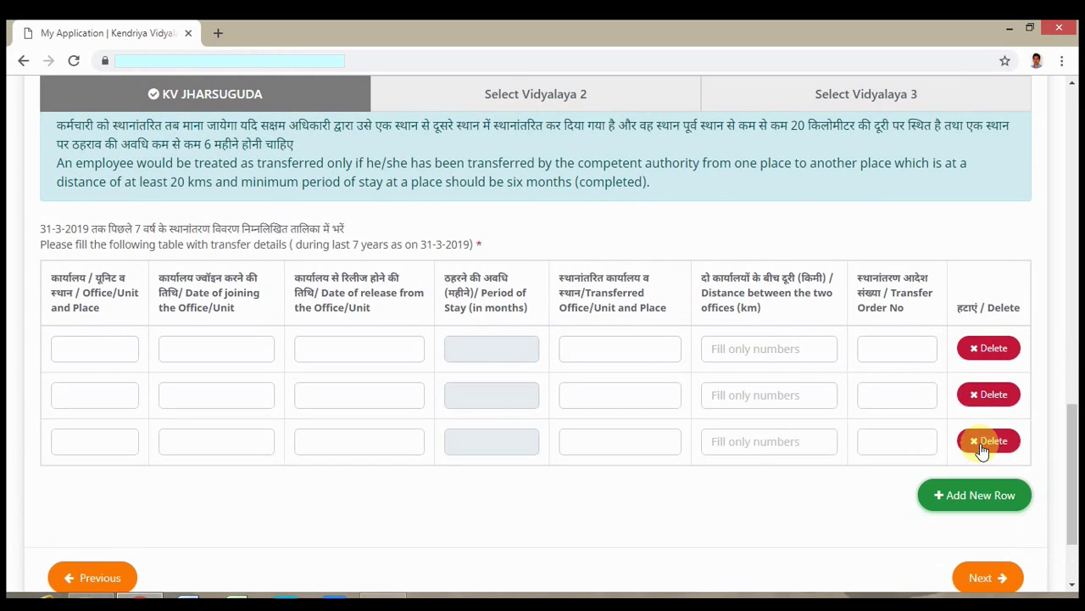
{"action": "left_click", "coordinate": [318, 393]}
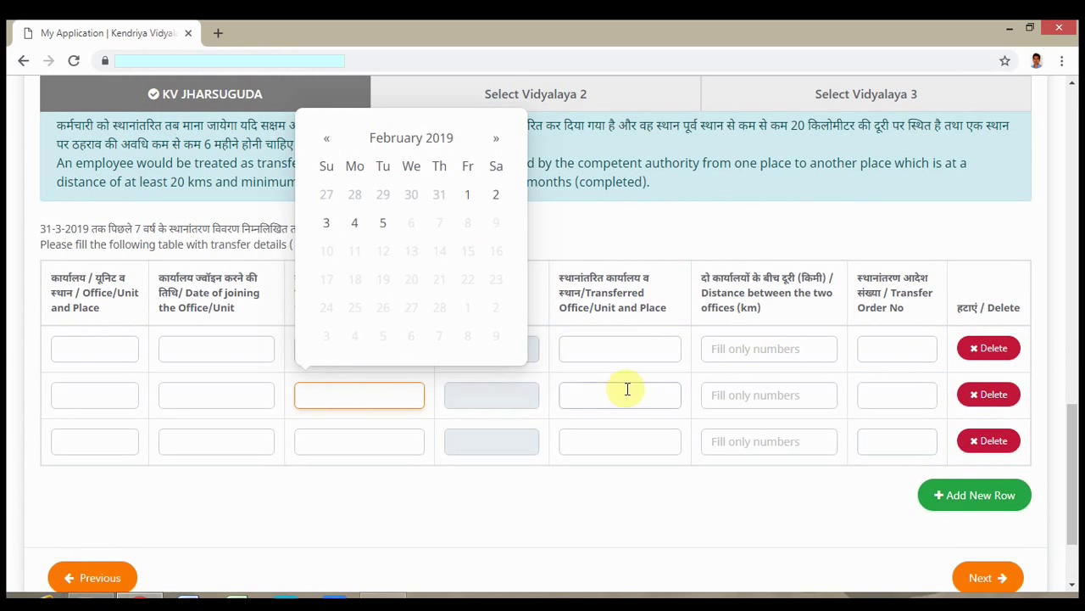
{"action": "scroll", "coordinate": [640, 392], "scroll_direction": "up", "scroll_amount": 3}
{"action": "scroll", "coordinate": [657, 391], "scroll_direction": "up", "scroll_amount": 1}
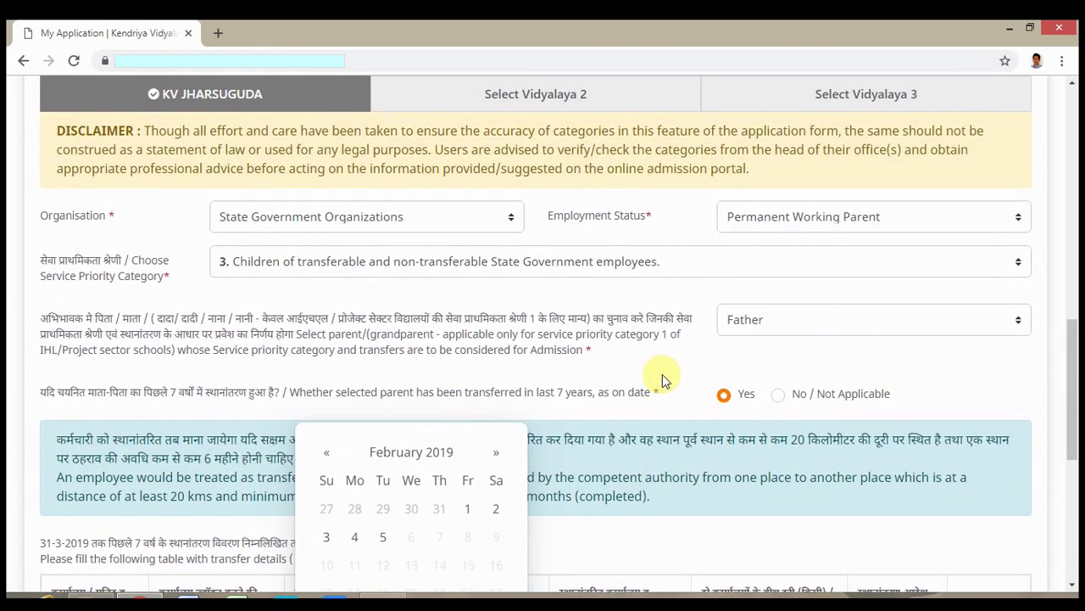
- Close the calendar and switch the transfer answer to No / Not Applicable, removing the table
{"action": "left_click", "coordinate": [717, 371]}
{"action": "left_click", "coordinate": [779, 396]}
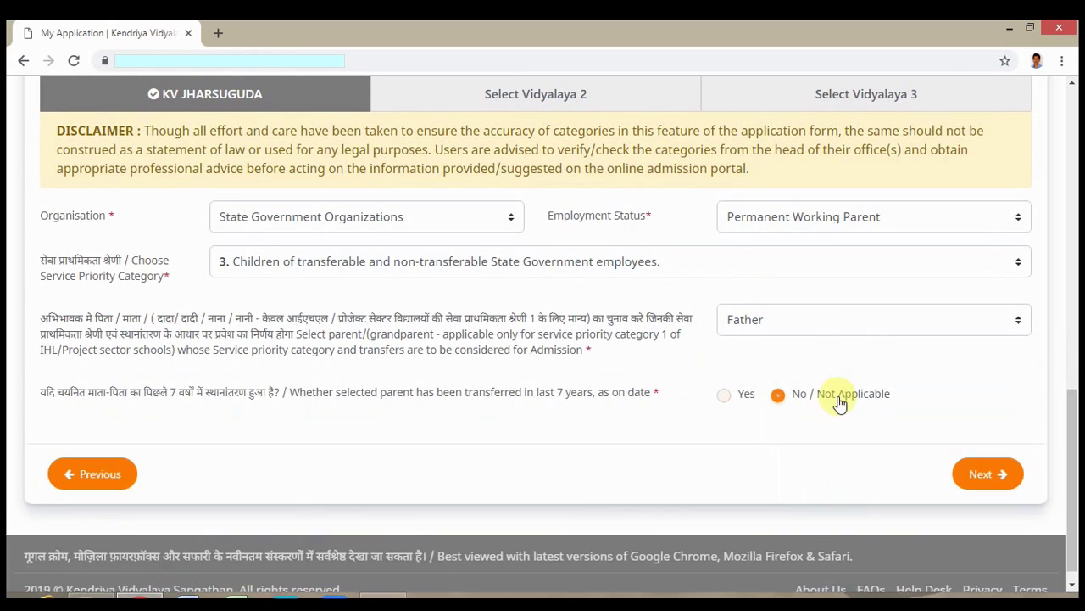
{"action": "scroll", "coordinate": [695, 398], "scroll_direction": "up", "scroll_amount": 6}
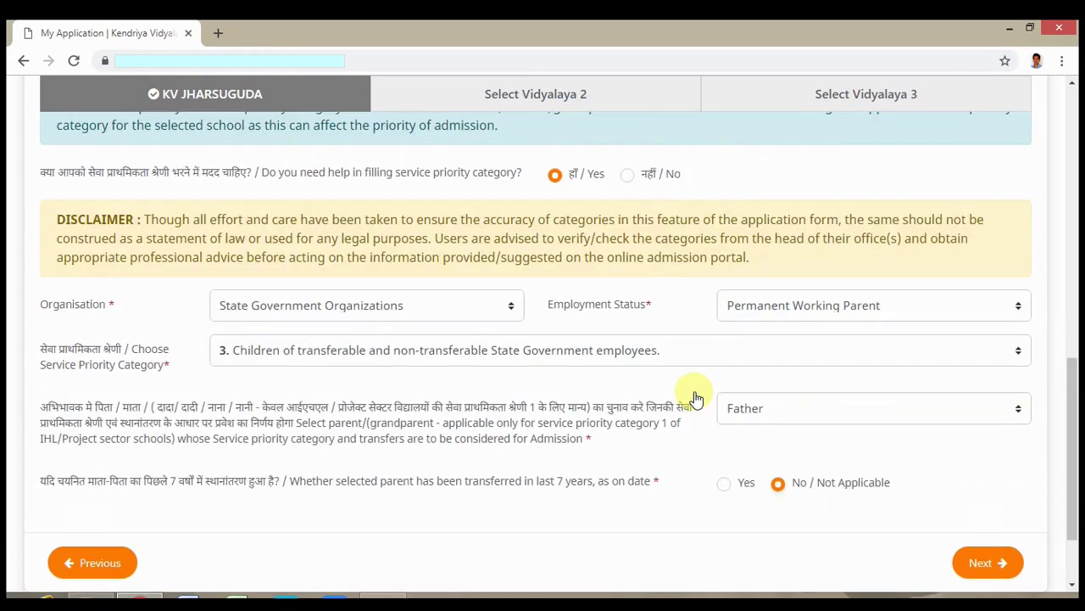
{"action": "scroll", "coordinate": [694, 399], "scroll_direction": "down", "scroll_amount": 2}
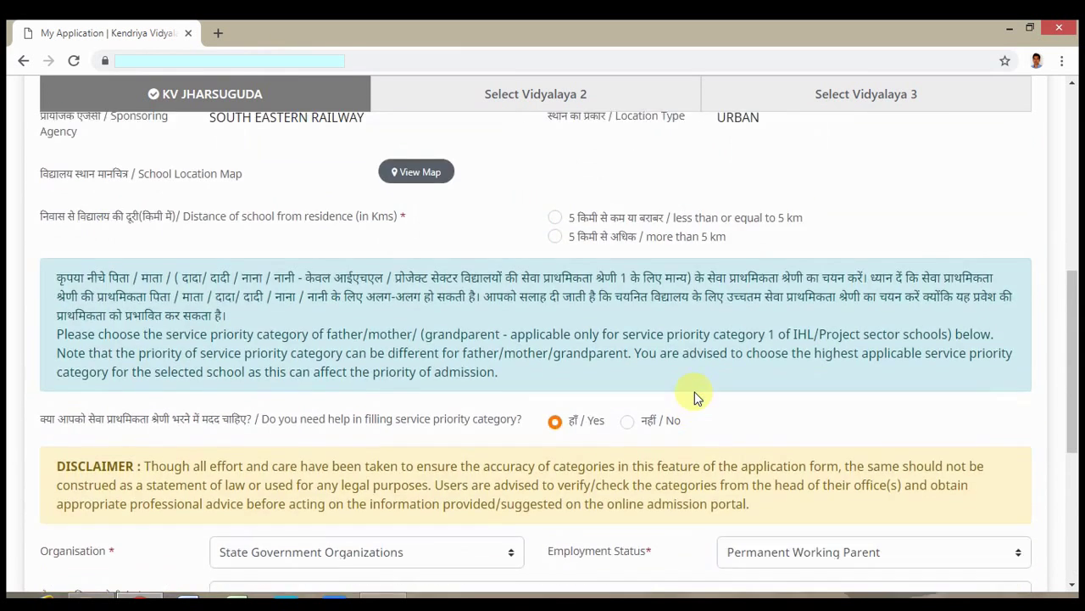
{"action": "scroll", "coordinate": [695, 399], "scroll_direction": "up", "scroll_amount": 4}
{"action": "scroll", "coordinate": [694, 398], "scroll_direction": "up", "scroll_amount": 1}
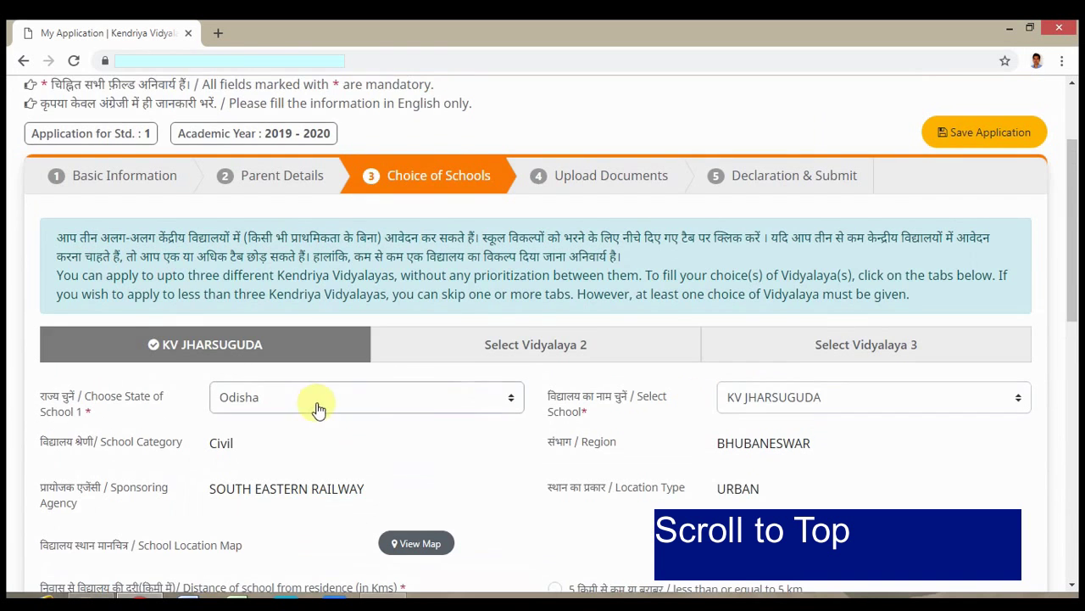
{"action": "scroll", "coordinate": [598, 439], "scroll_direction": "down", "scroll_amount": 2}
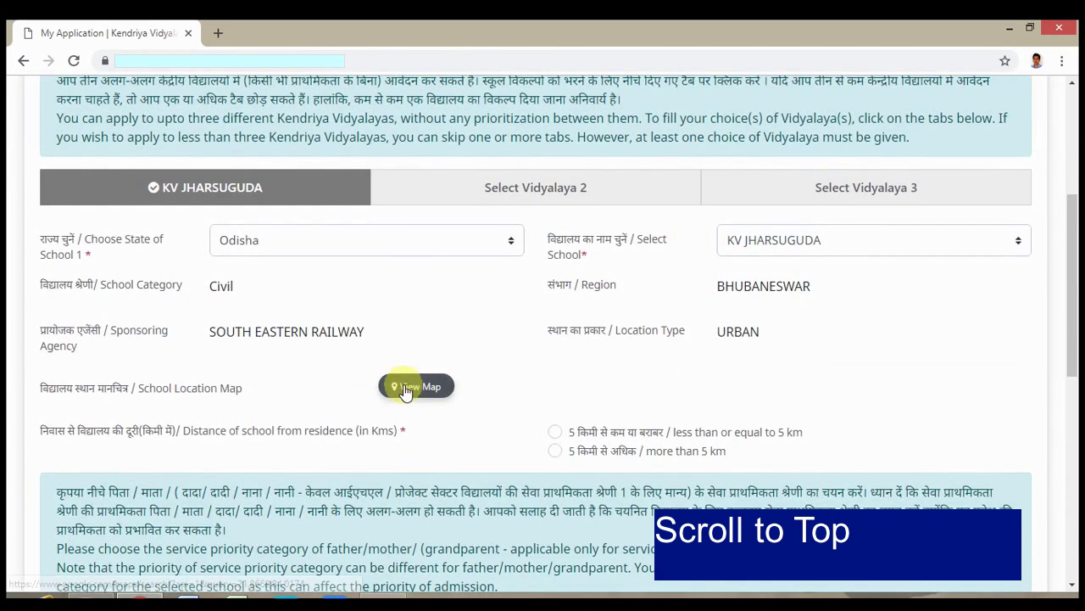
- Compare the RTE messages for both distance options, leaving 'less than or equal to 5 km' selected
{"action": "left_click", "coordinate": [556, 431]}
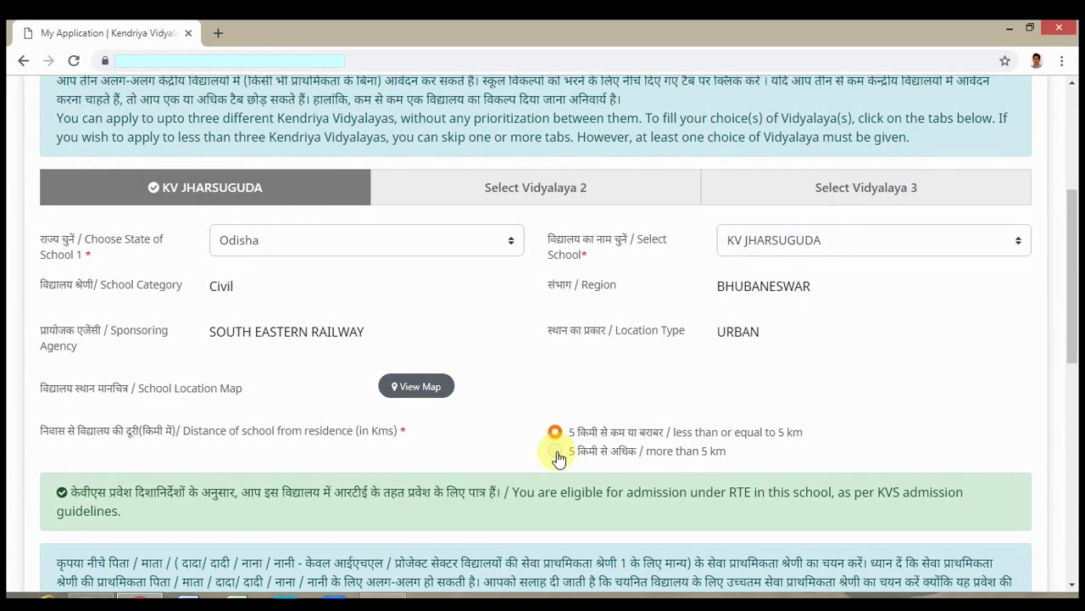
{"action": "left_click", "coordinate": [557, 451]}
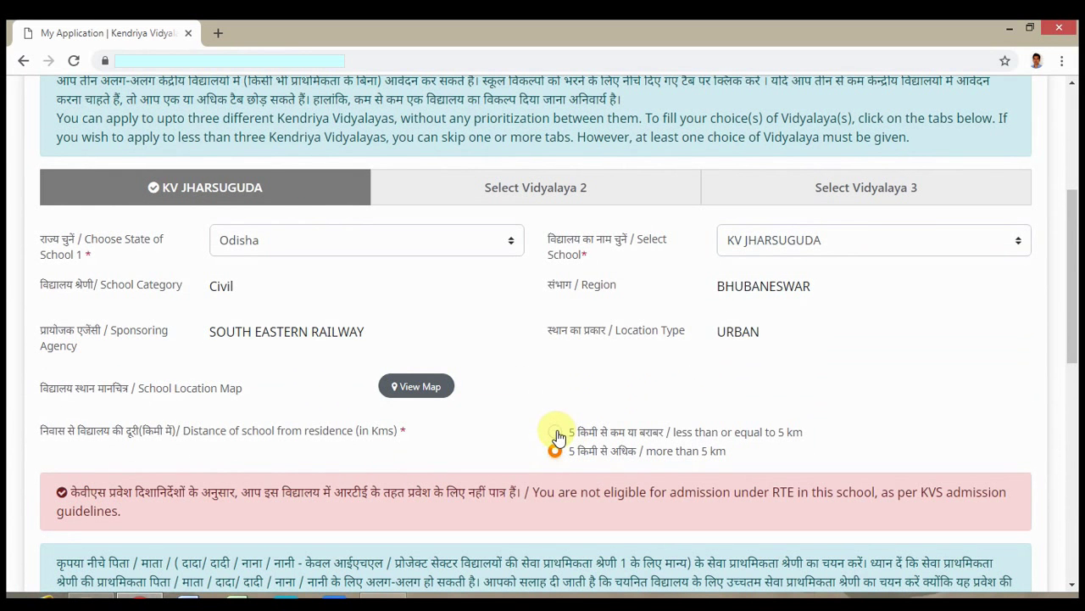
{"action": "left_click", "coordinate": [556, 433]}
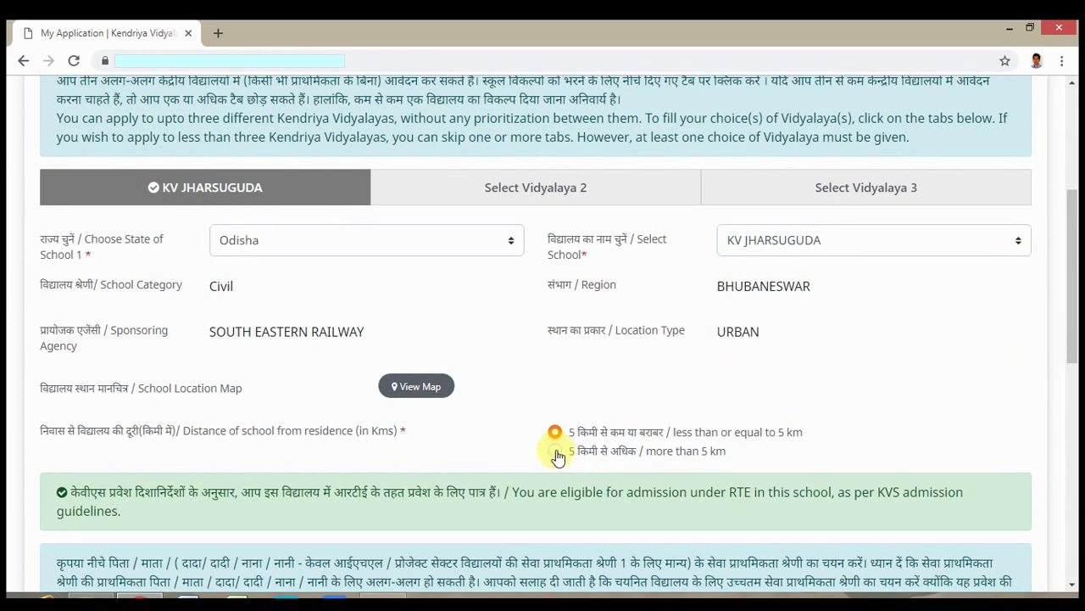
{"action": "left_click_drag", "start_coordinate": [513, 495], "coordinate": [830, 491]}
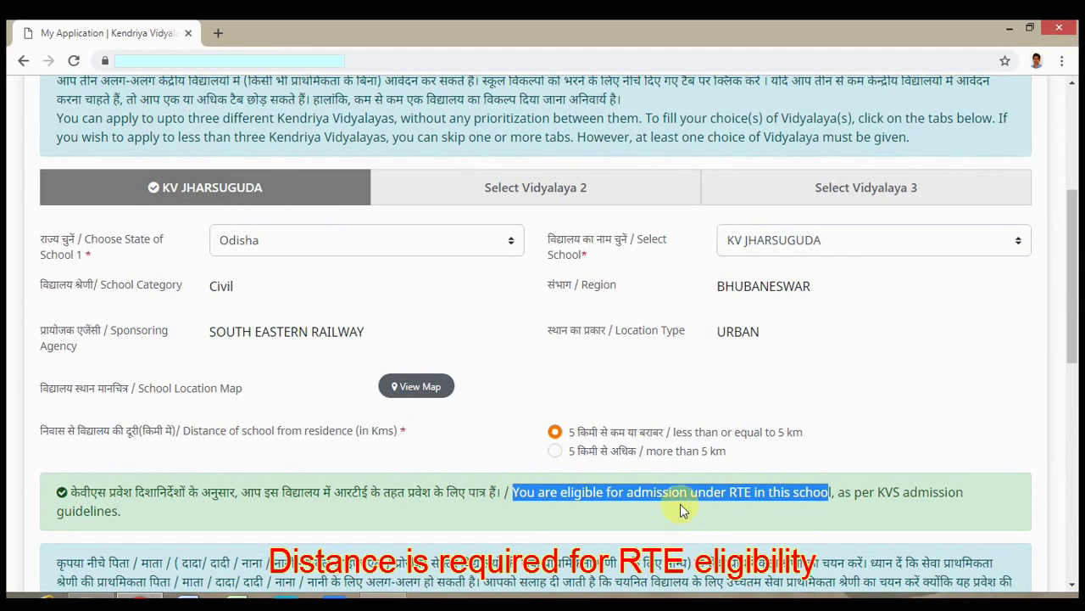
{"action": "left_click", "coordinate": [555, 452]}
{"action": "left_click_drag", "start_coordinate": [538, 493], "coordinate": [882, 495]}
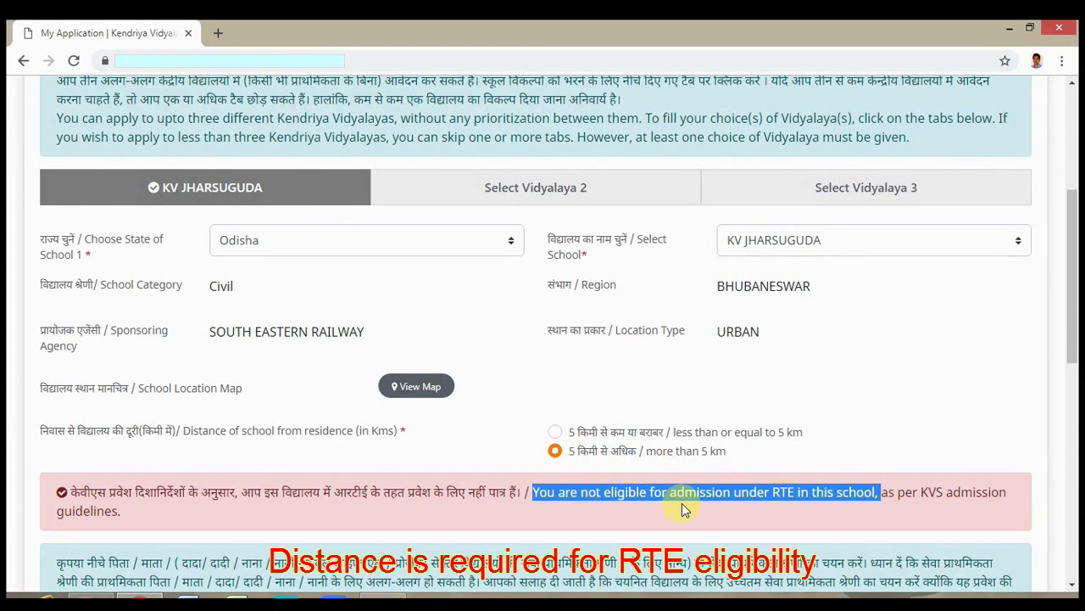
{"action": "left_click", "coordinate": [555, 434]}
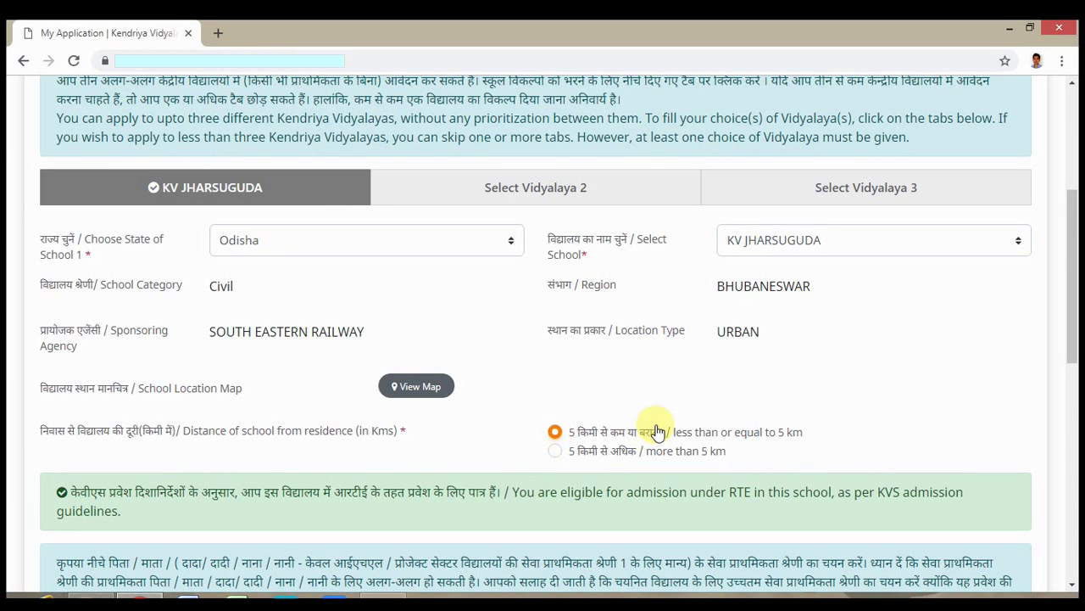
{"action": "scroll", "coordinate": [662, 418], "scroll_direction": "down", "scroll_amount": 4}
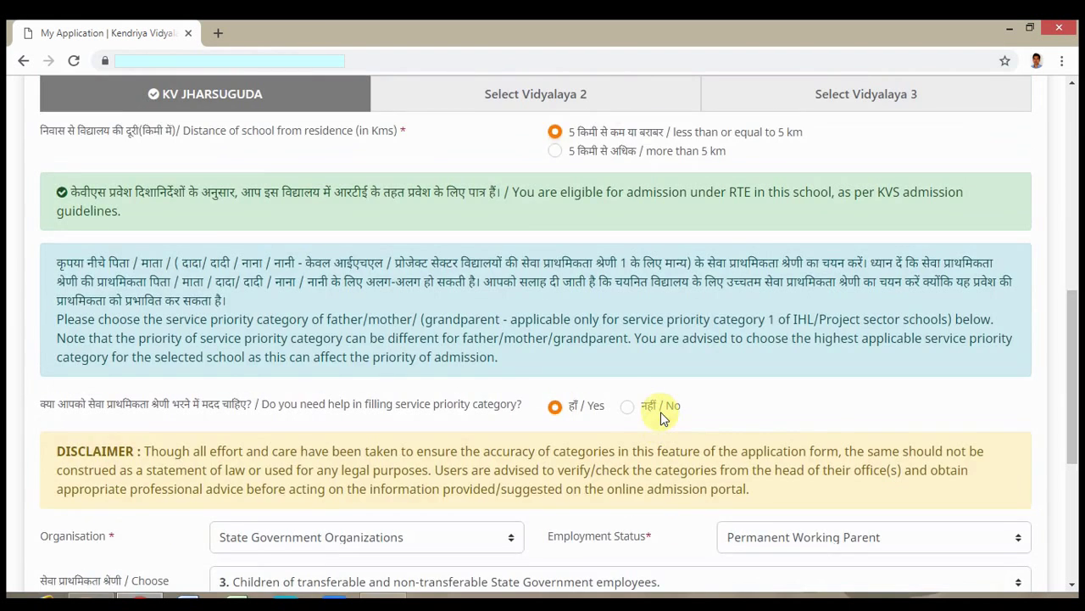
{"action": "scroll", "coordinate": [659, 416], "scroll_direction": "up", "scroll_amount": 4}
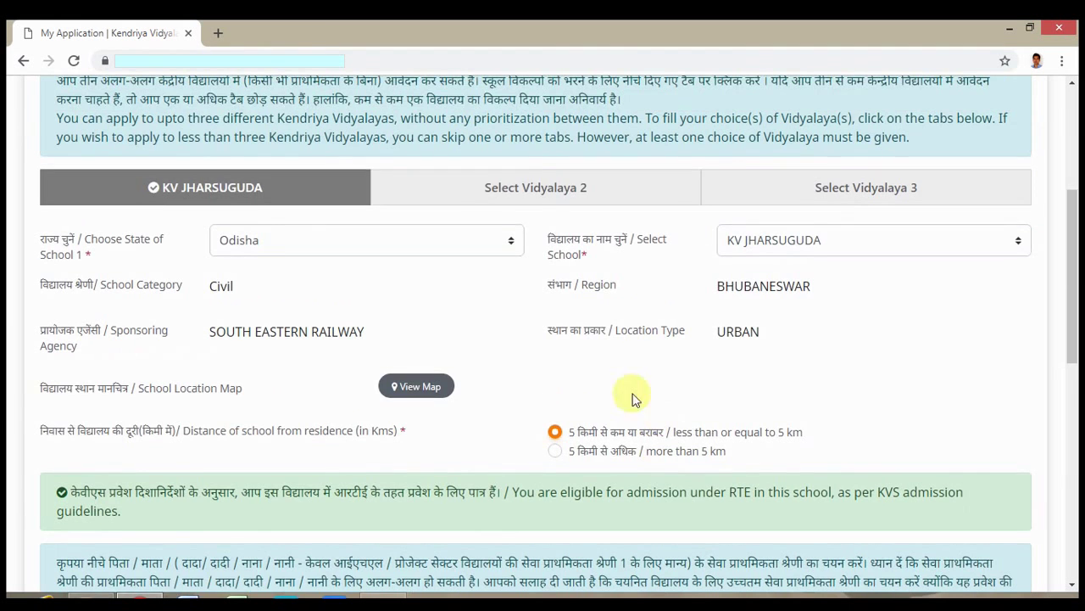
- Open Vidyalaya 2's state and school lists, leaving both unselected
{"action": "left_click", "coordinate": [547, 191]}
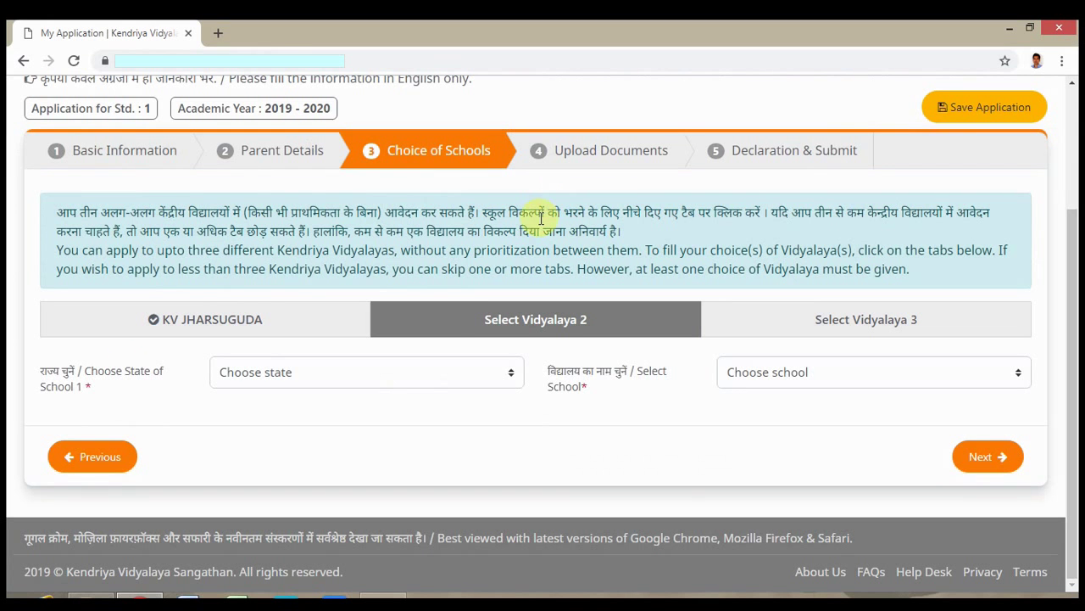
{"action": "left_click", "coordinate": [395, 371]}
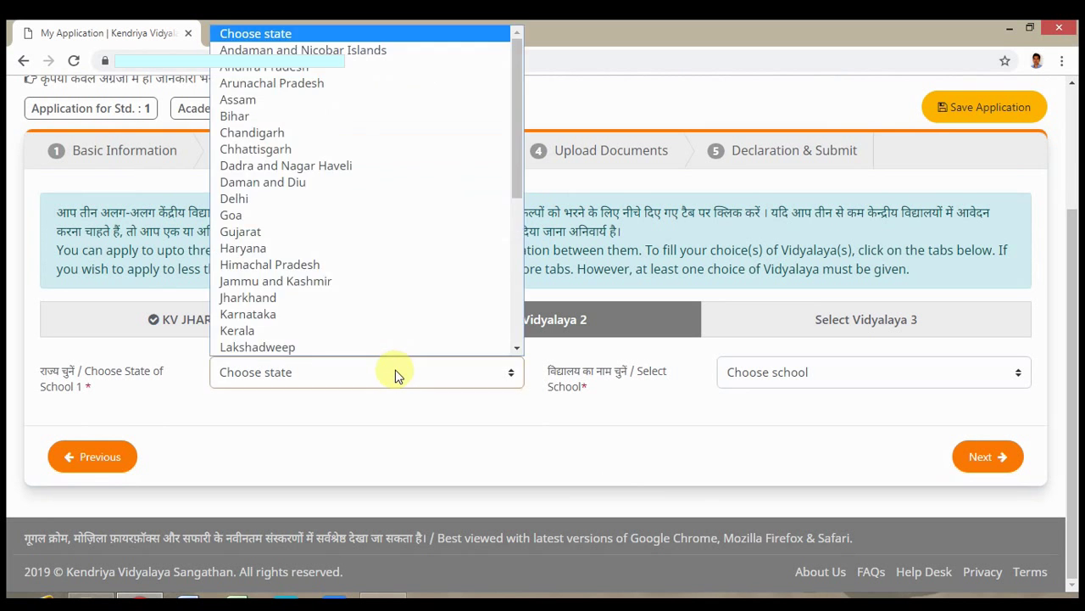
{"action": "left_click", "coordinate": [395, 375]}
{"action": "left_click", "coordinate": [804, 378]}
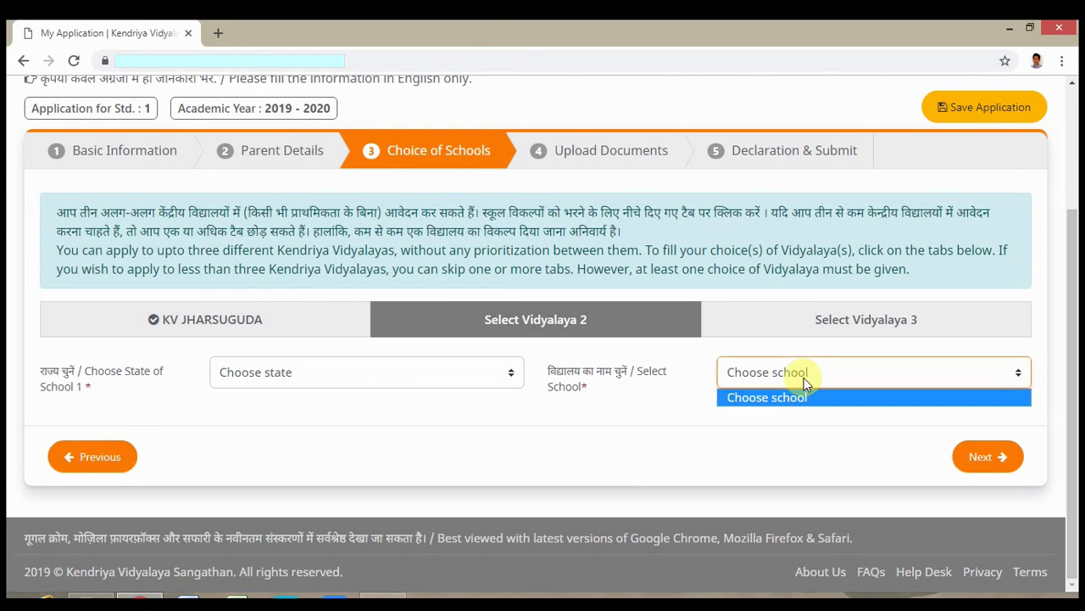
{"action": "left_click", "coordinate": [568, 418]}
{"action": "left_click", "coordinate": [429, 379]}
{"action": "left_click", "coordinate": [430, 380]}
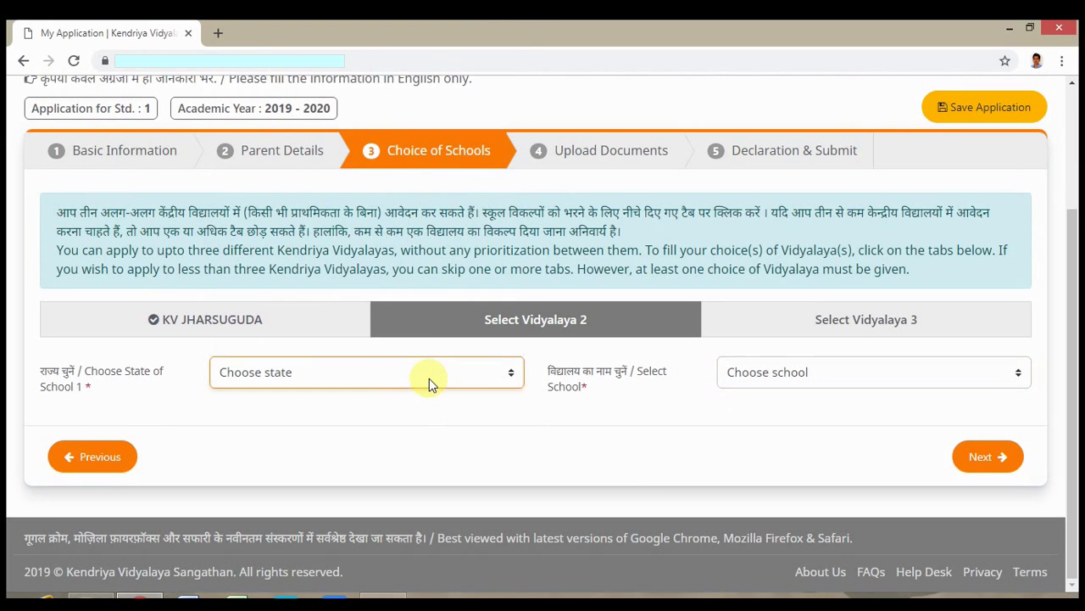
- Leave Vidyalaya 3 blank and advance to the Upload Documents step
{"action": "left_click", "coordinate": [801, 323]}
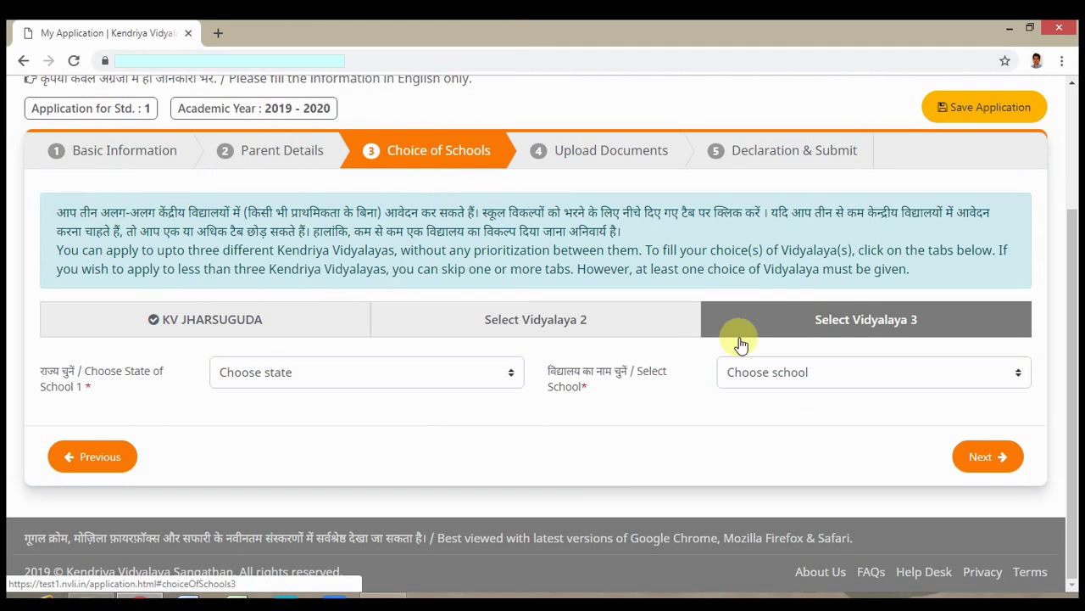
{"action": "left_click", "coordinate": [555, 332]}
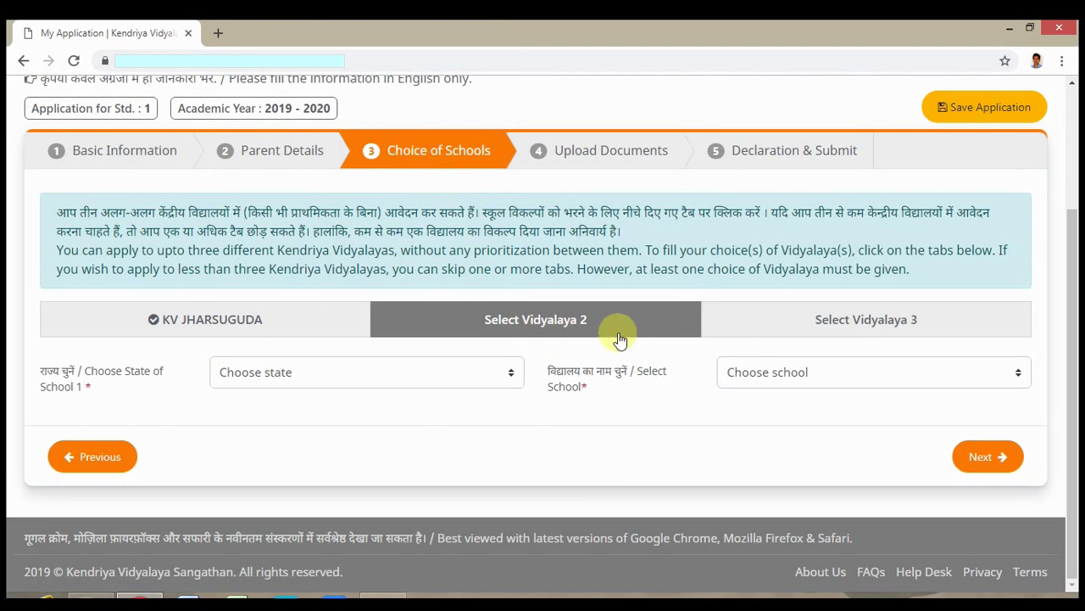
{"action": "left_click", "coordinate": [780, 329]}
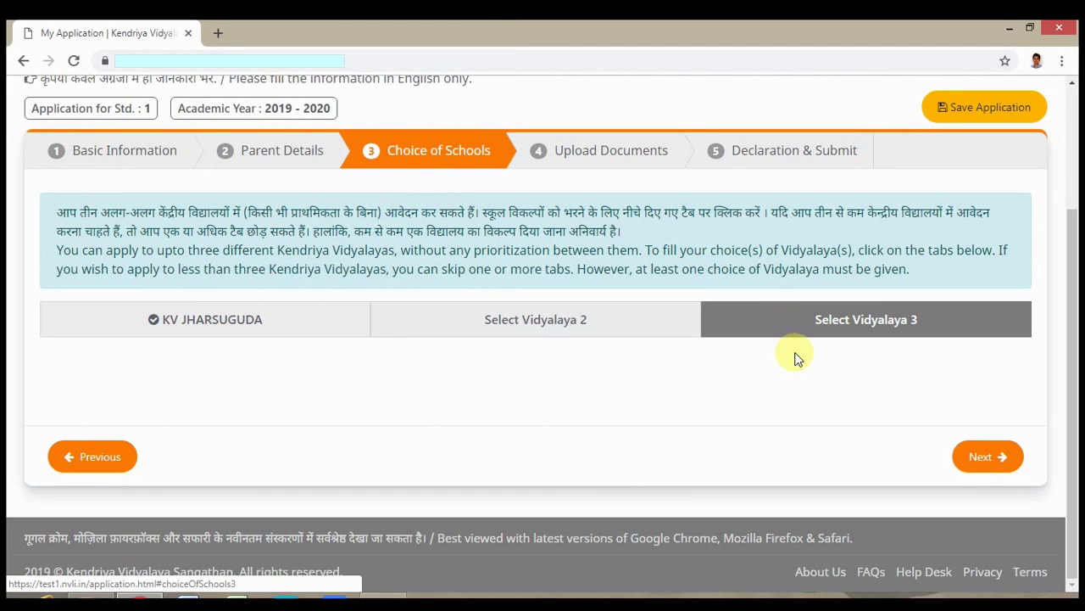
{"action": "left_click", "coordinate": [1000, 458]}
{"action": "scroll", "coordinate": [671, 416], "scroll_direction": "up", "scroll_amount": 2}
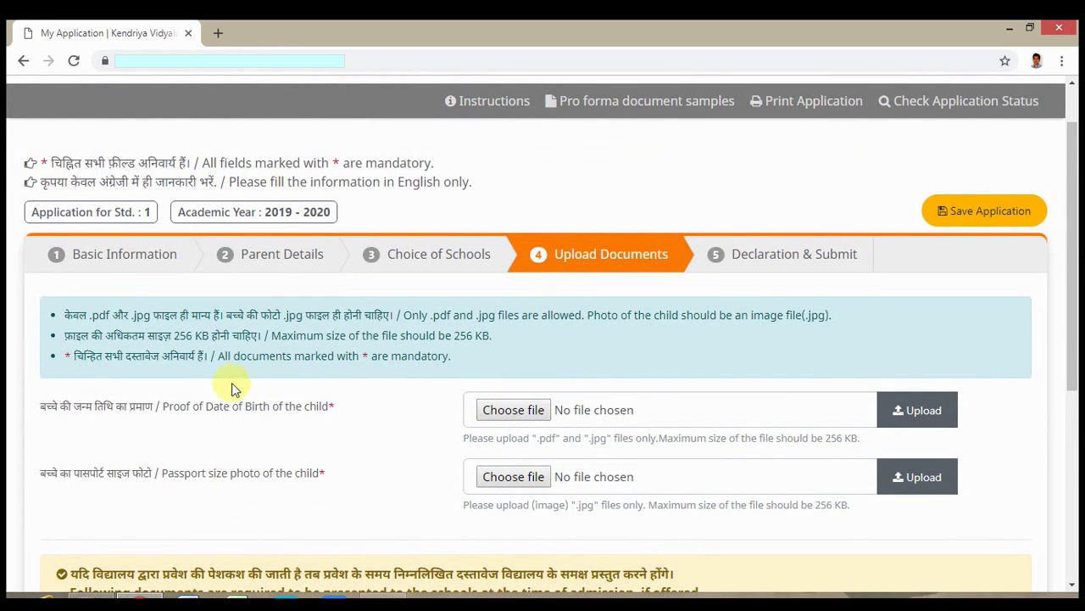
{"action": "left_click_drag", "start_coordinate": [162, 407], "coordinate": [353, 415]}
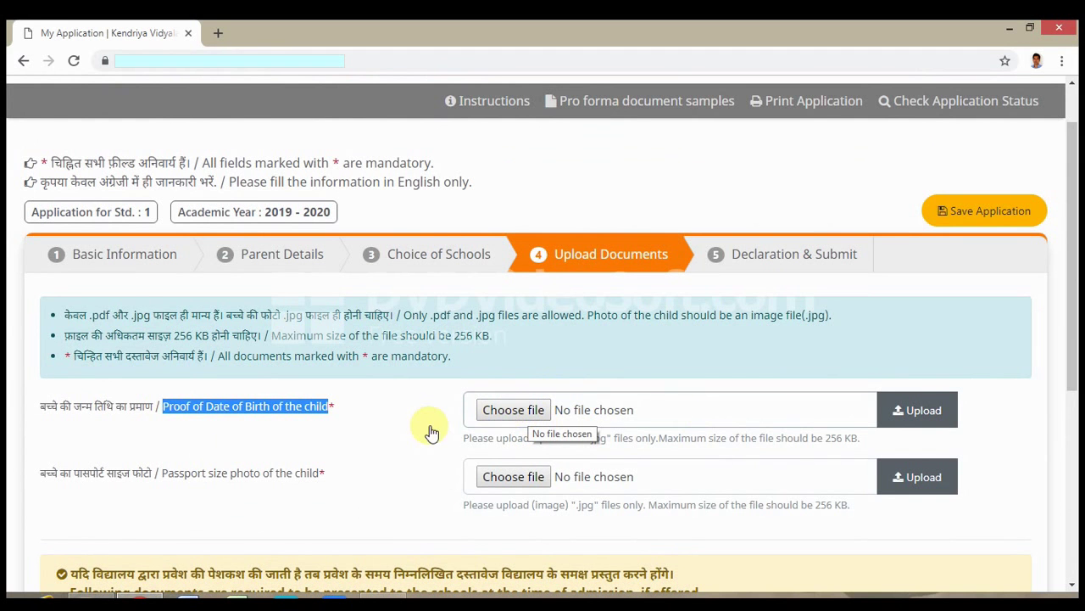
{"action": "left_click", "coordinate": [293, 422]}
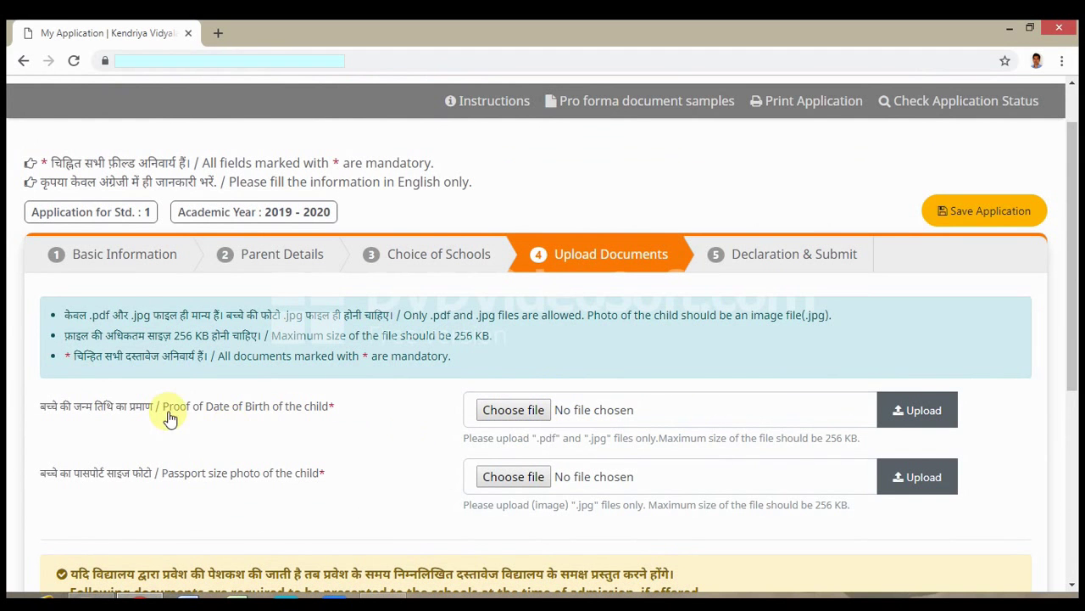
{"action": "left_click_drag", "start_coordinate": [164, 407], "coordinate": [359, 406]}
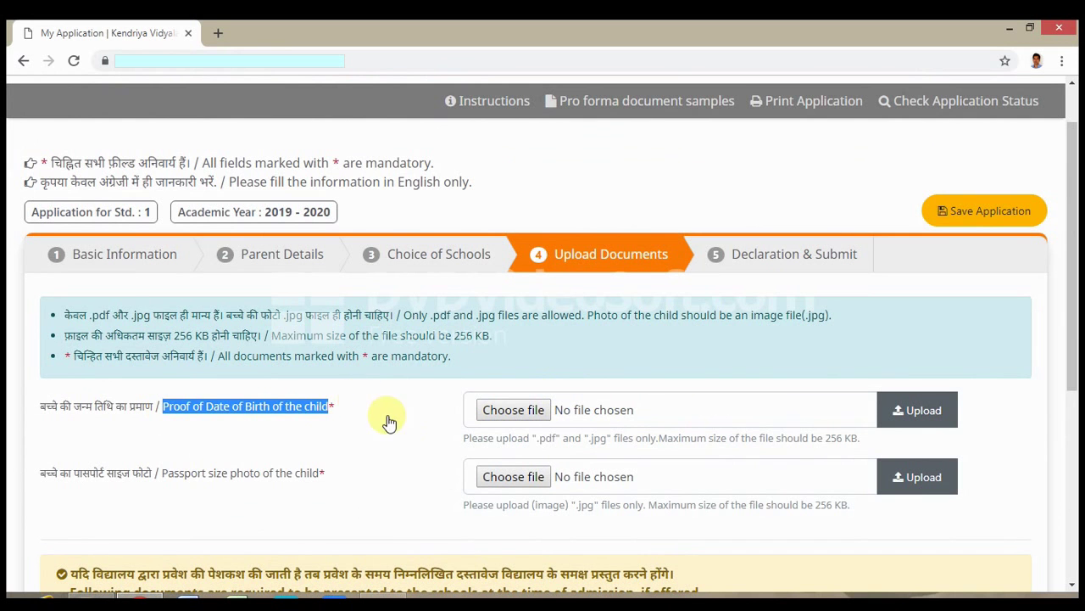
{"action": "left_click_drag", "start_coordinate": [164, 475], "coordinate": [335, 489]}
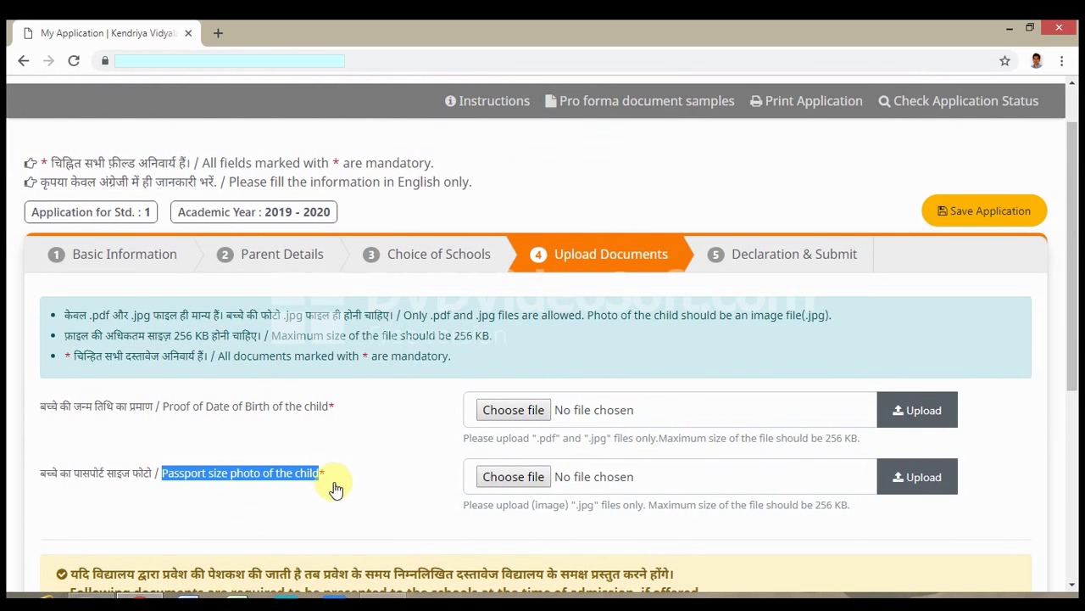
{"action": "left_click", "coordinate": [373, 446]}
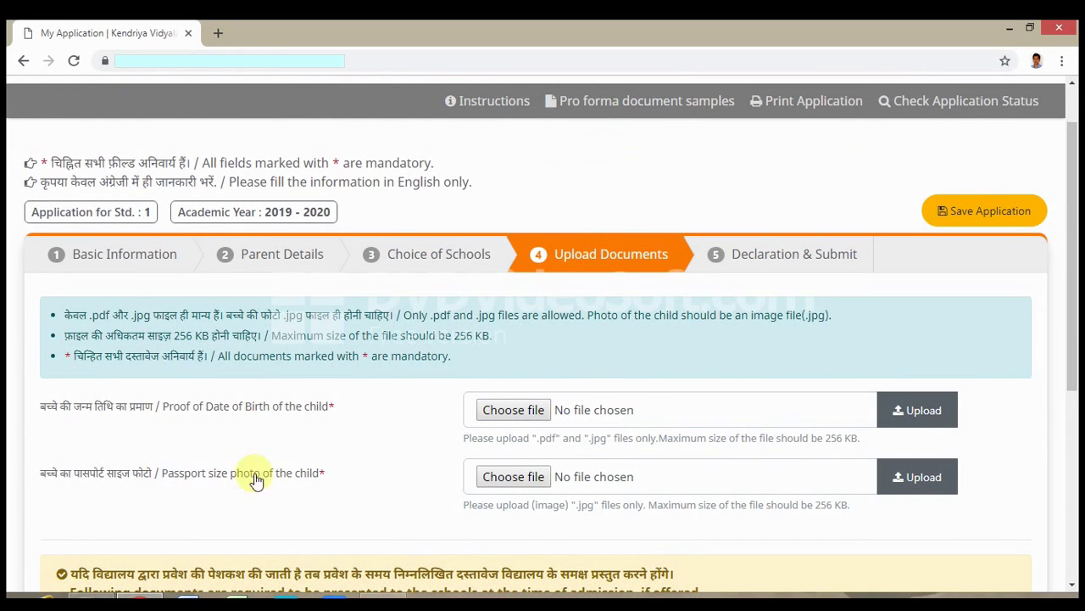
{"action": "left_click_drag", "start_coordinate": [164, 479], "coordinate": [340, 494]}
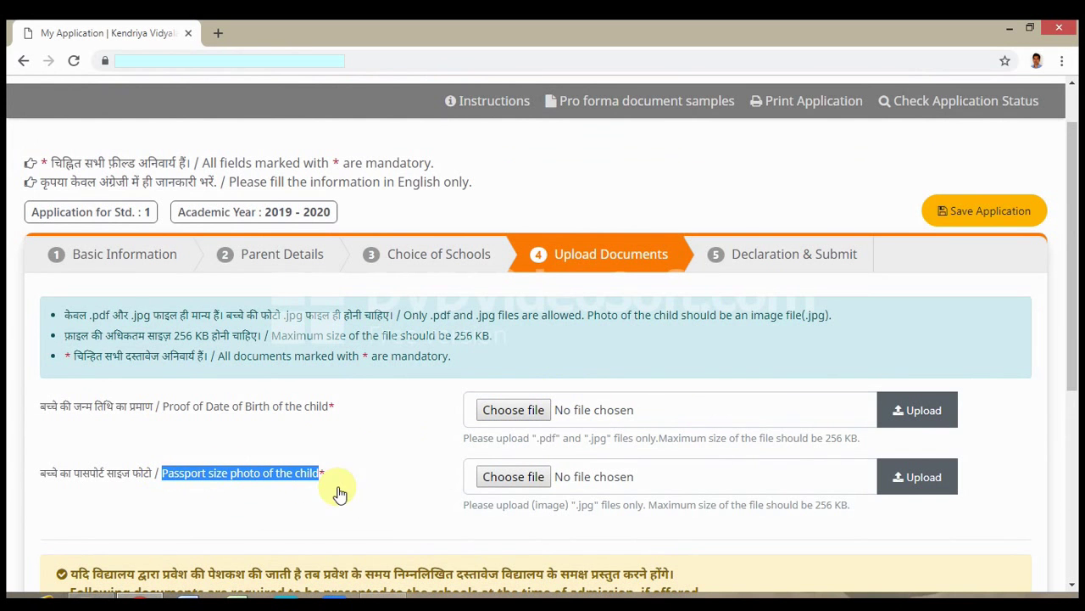
{"action": "left_click", "coordinate": [357, 450]}
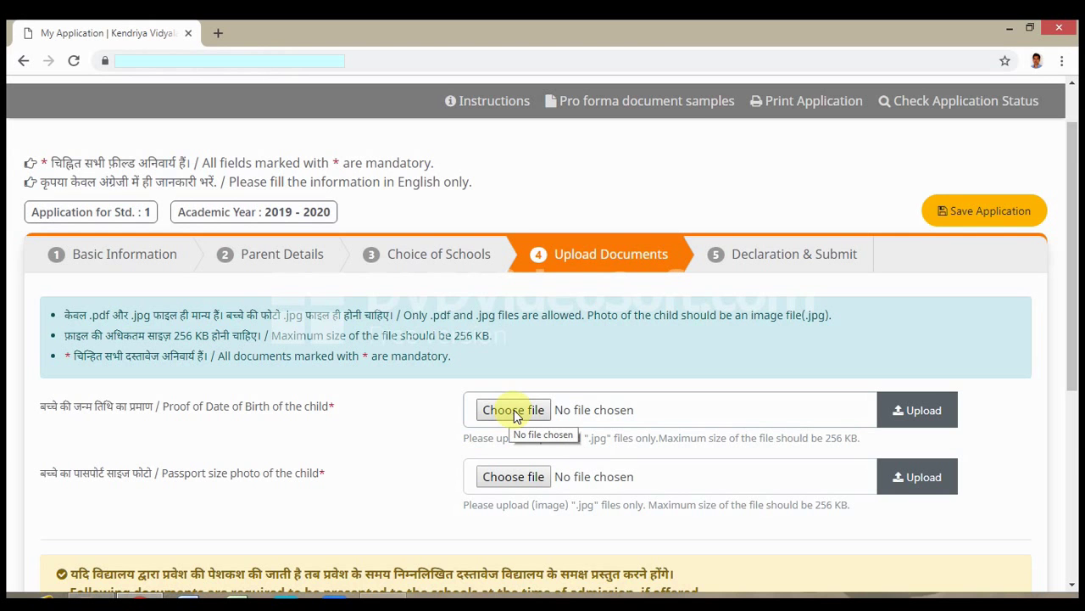
{"action": "scroll", "coordinate": [522, 413], "scroll_direction": "up", "scroll_amount": 1}
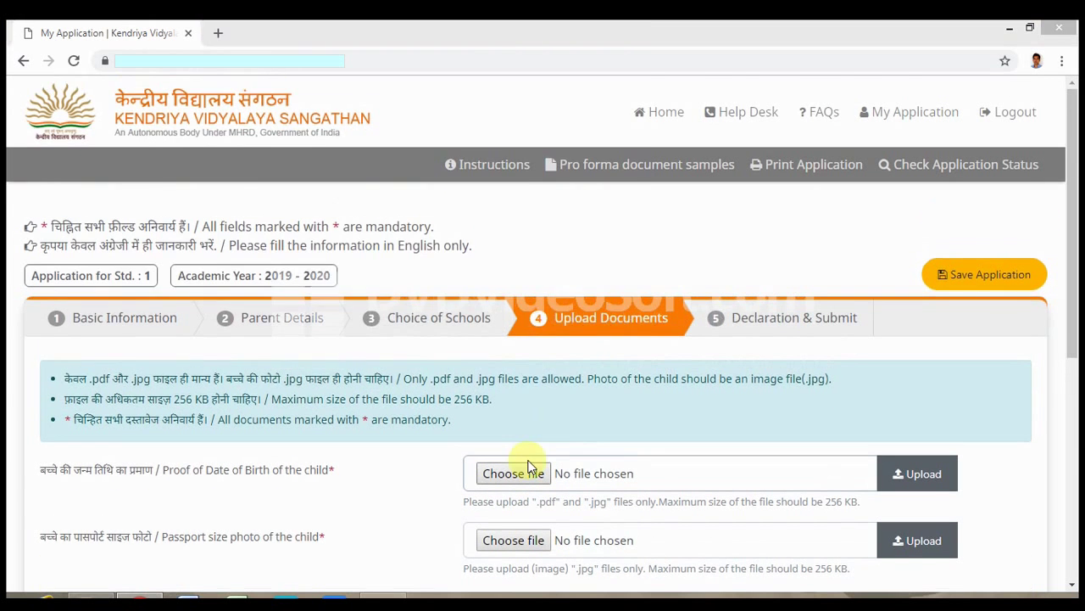
- Upload 1111.jpg from the Desktop as the birth-date proof
{"action": "left_click", "coordinate": [519, 472]}
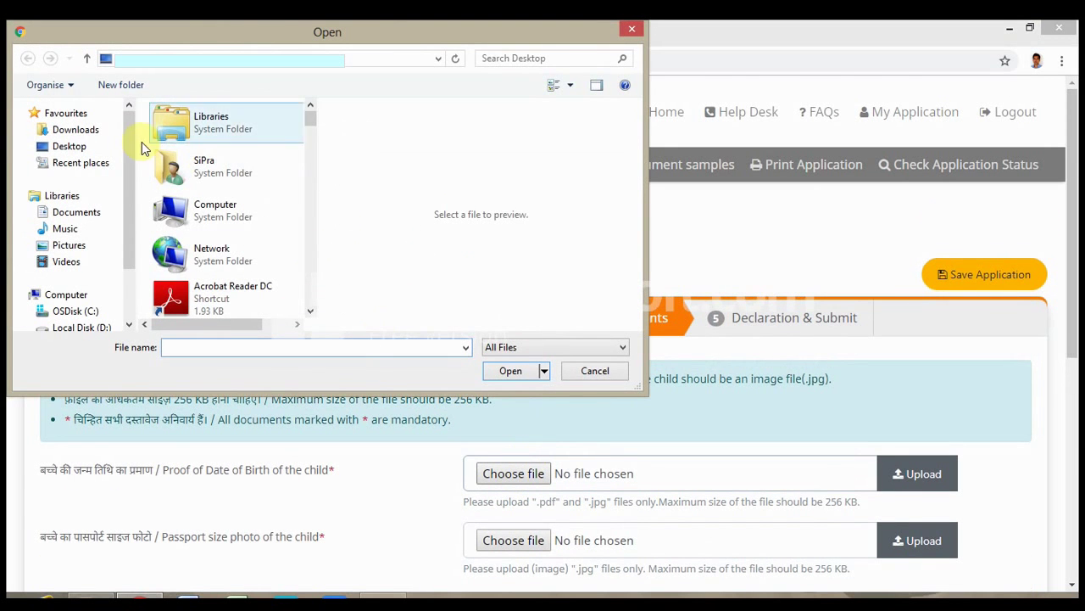
{"action": "left_click", "coordinate": [98, 150]}
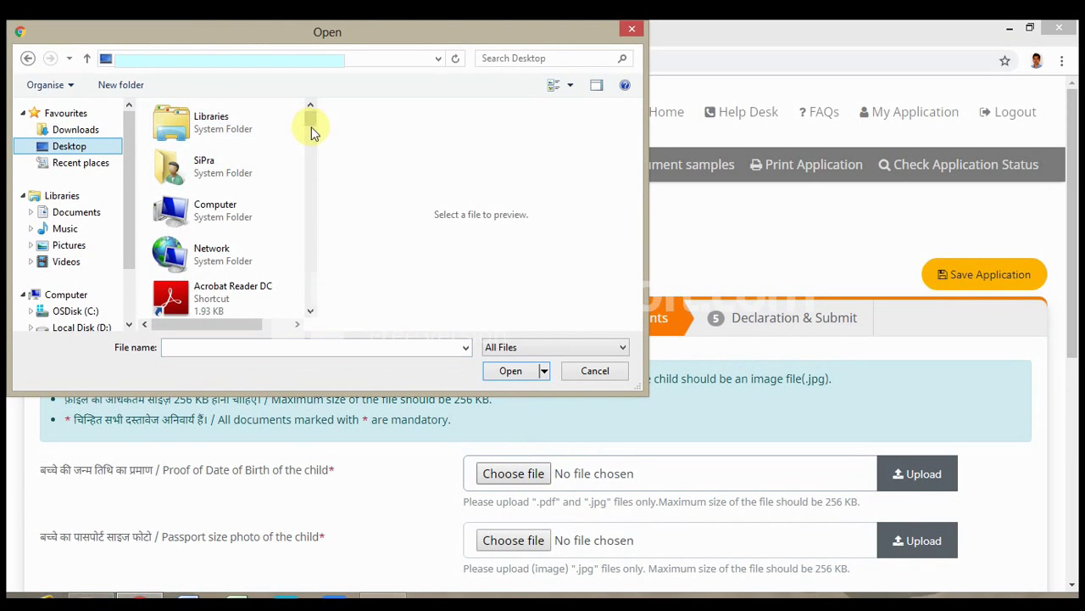
{"action": "left_click_drag", "start_coordinate": [311, 111], "coordinate": [316, 277]}
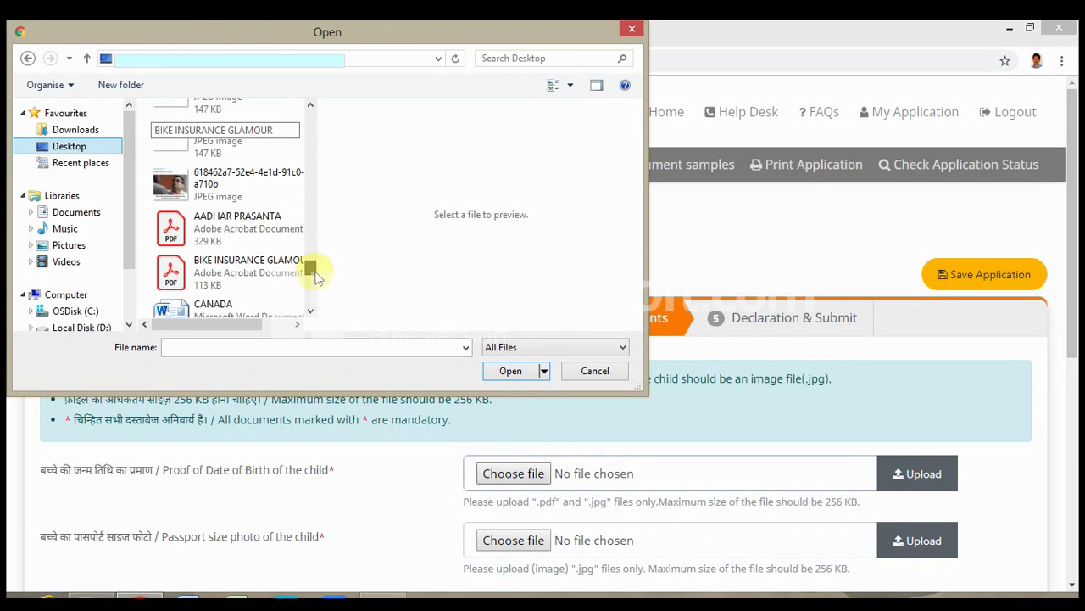
{"action": "left_click", "coordinate": [224, 111]}
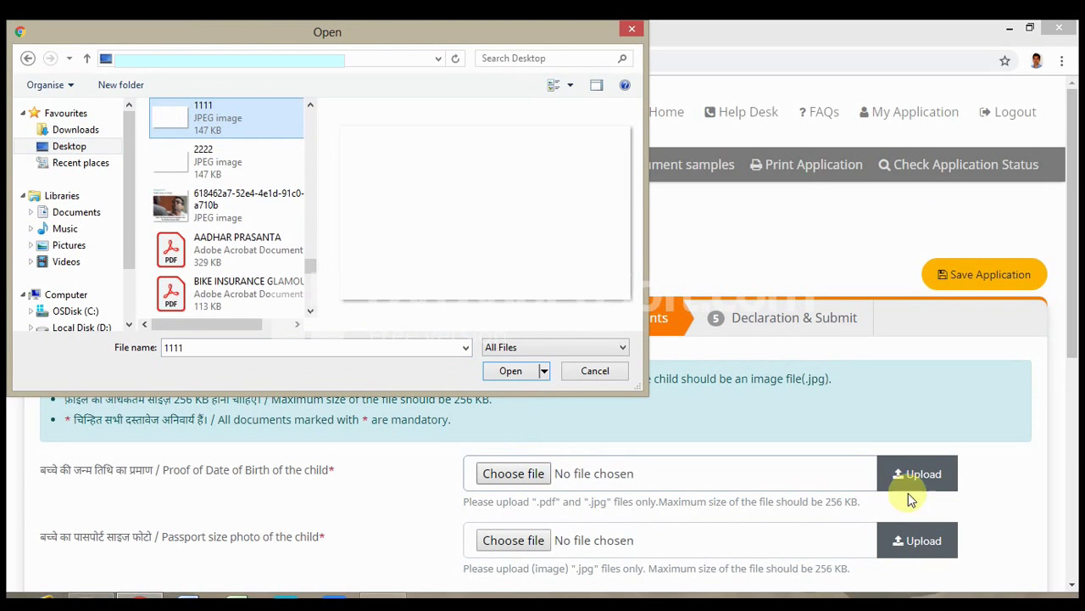
{"action": "left_click", "coordinate": [522, 371]}
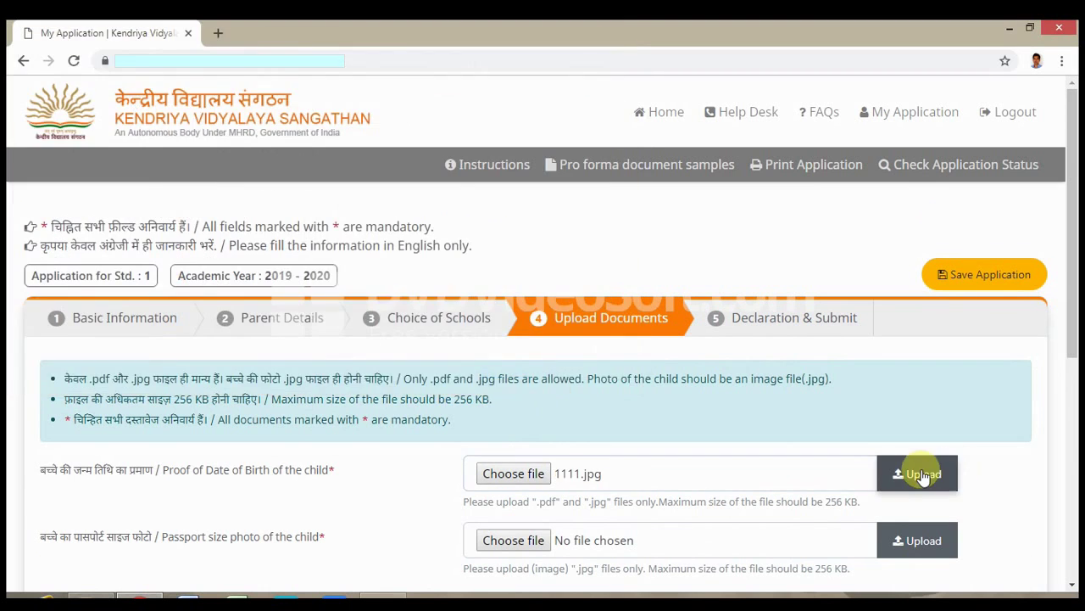
{"action": "left_click", "coordinate": [926, 474]}
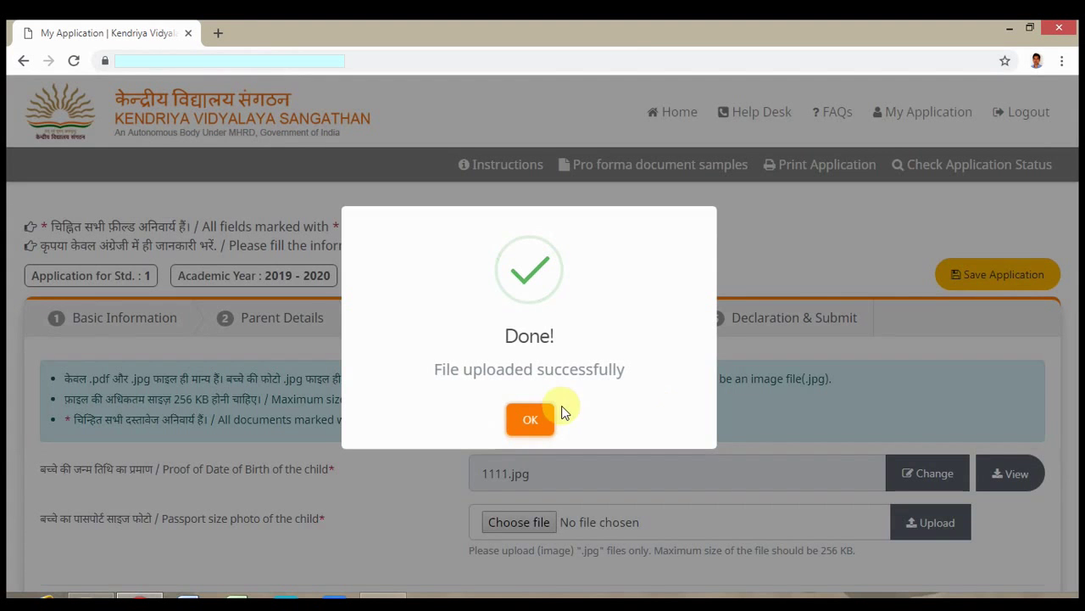
{"action": "left_click", "coordinate": [532, 428]}
- Upload 2222.jpg as the child's passport photo
{"action": "left_click", "coordinate": [516, 520]}
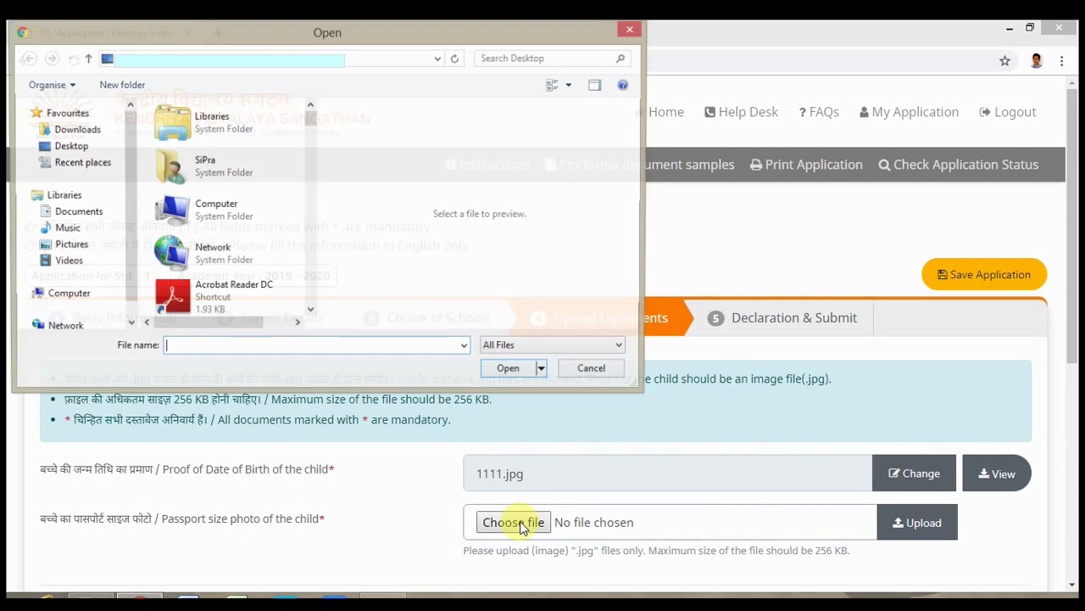
{"action": "left_click_drag", "start_coordinate": [309, 120], "coordinate": [312, 278]}
{"action": "left_click", "coordinate": [225, 104]}
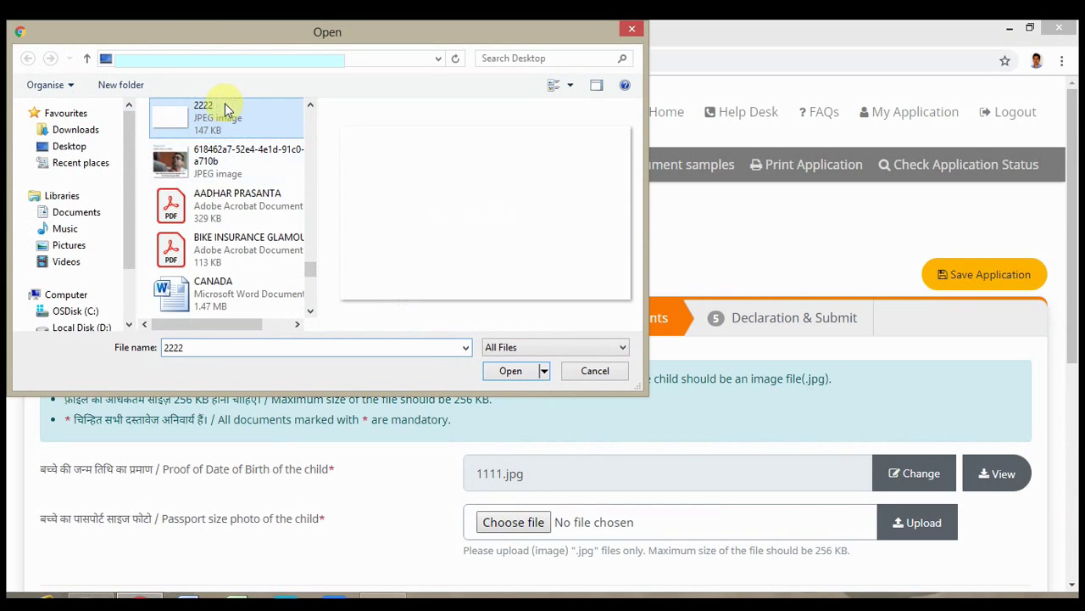
{"action": "left_click", "coordinate": [510, 372]}
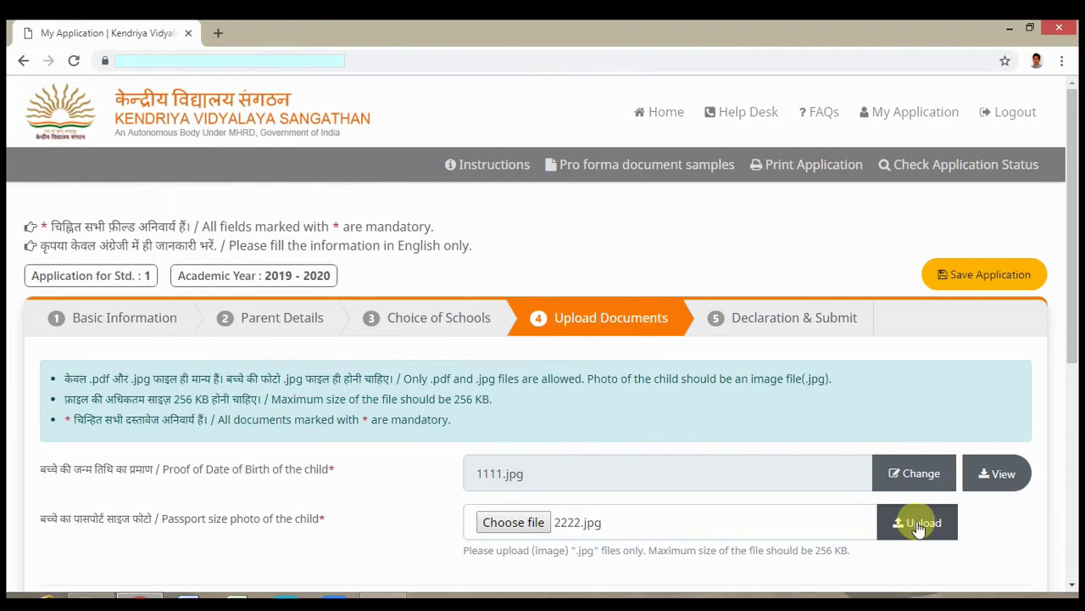
{"action": "left_click", "coordinate": [893, 509]}
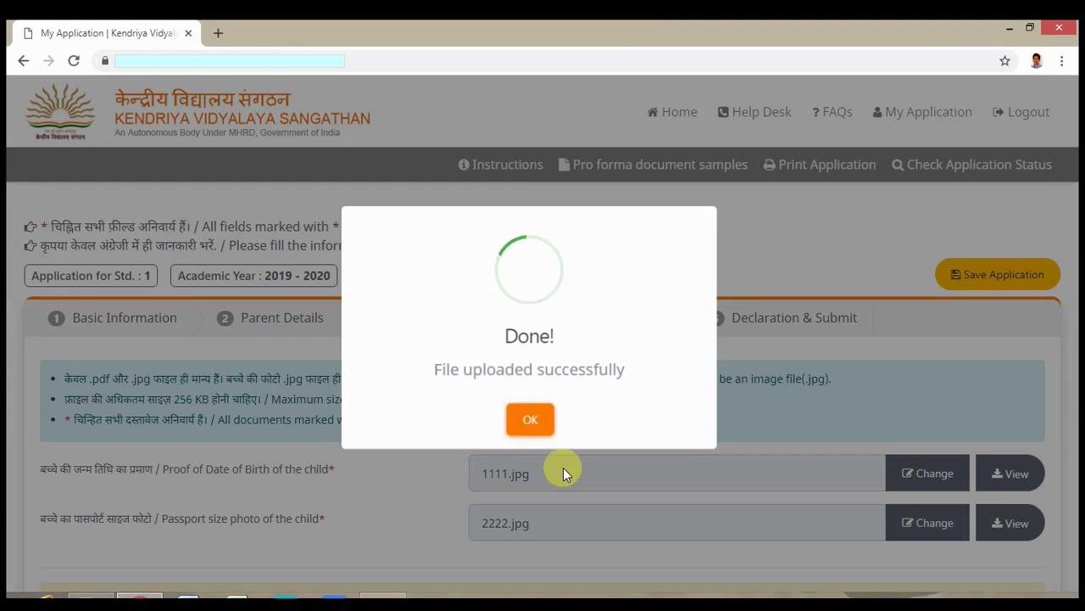
{"action": "left_click", "coordinate": [542, 421]}
{"action": "scroll", "coordinate": [767, 440], "scroll_direction": "down", "scroll_amount": 3}
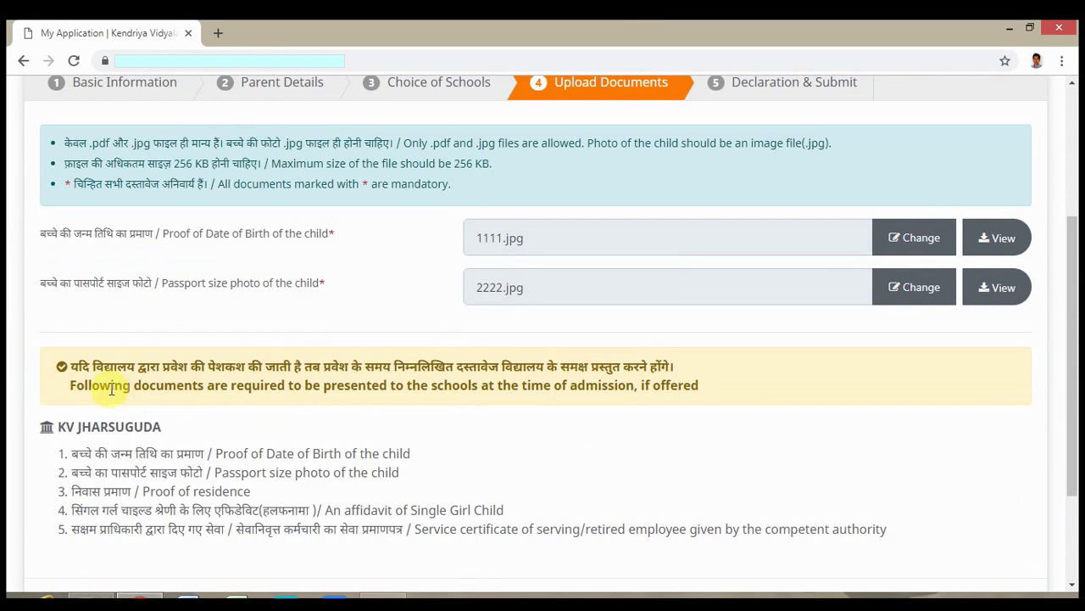
{"action": "left_click_drag", "start_coordinate": [72, 381], "coordinate": [681, 385]}
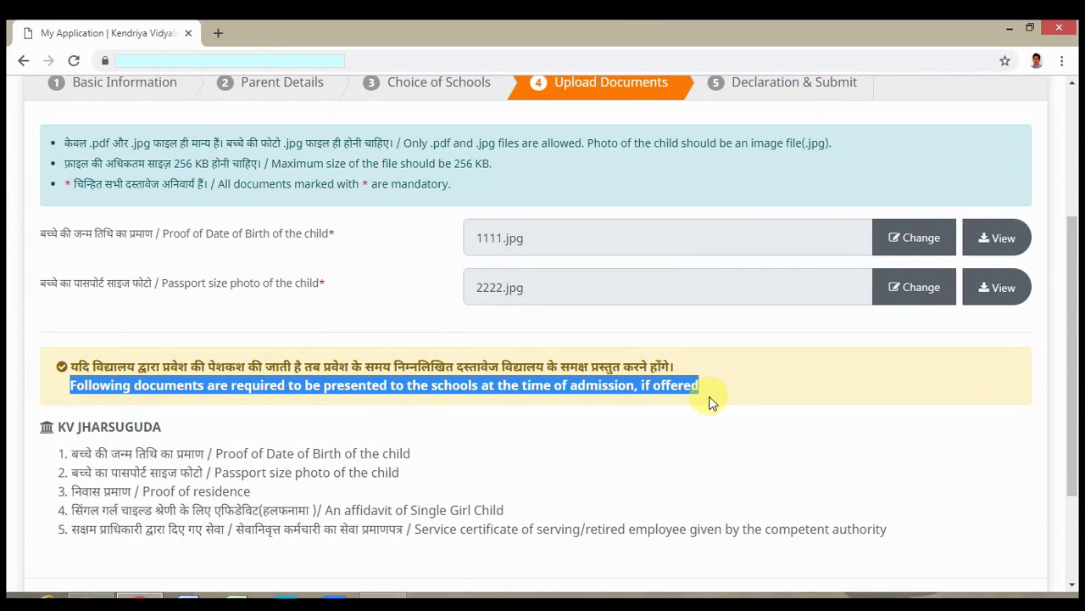
{"action": "left_click", "coordinate": [615, 428]}
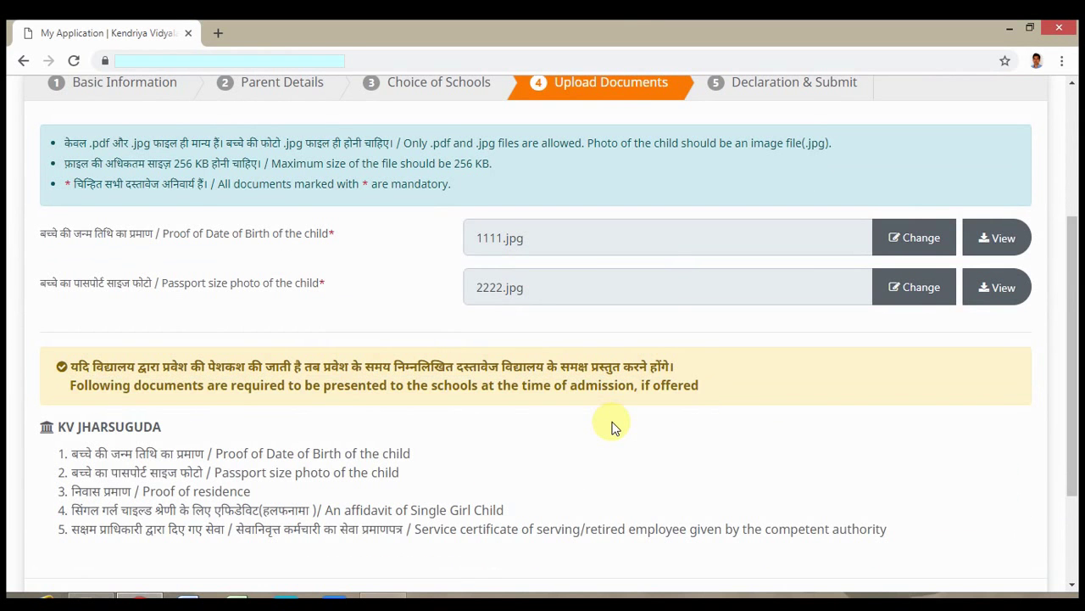
{"action": "scroll", "coordinate": [610, 422], "scroll_direction": "down", "scroll_amount": 2}
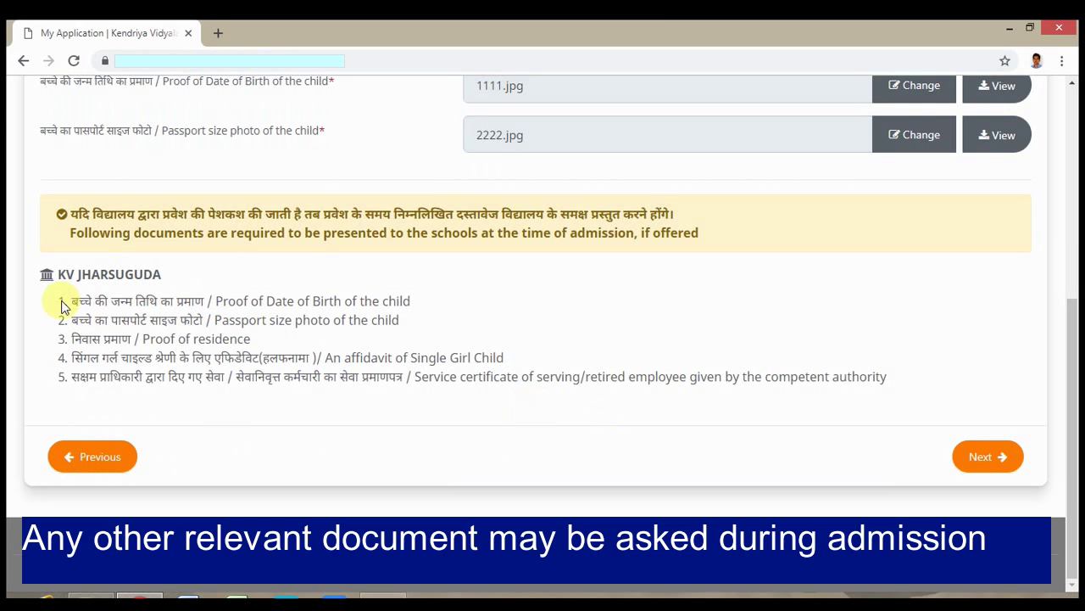
{"action": "left_click_drag", "start_coordinate": [71, 304], "coordinate": [913, 383]}
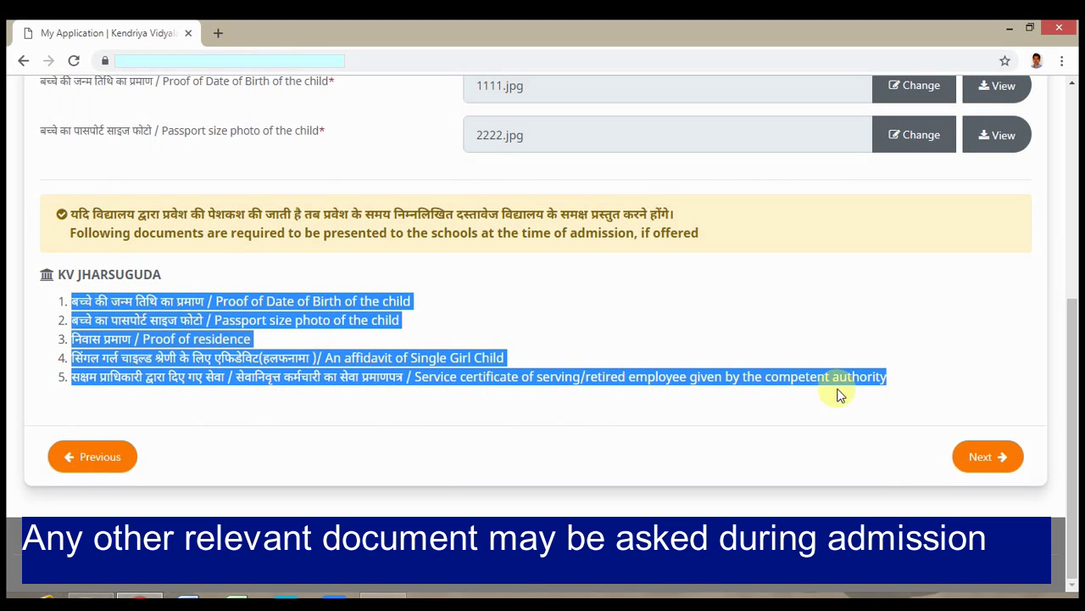
{"action": "left_click", "coordinate": [904, 382]}
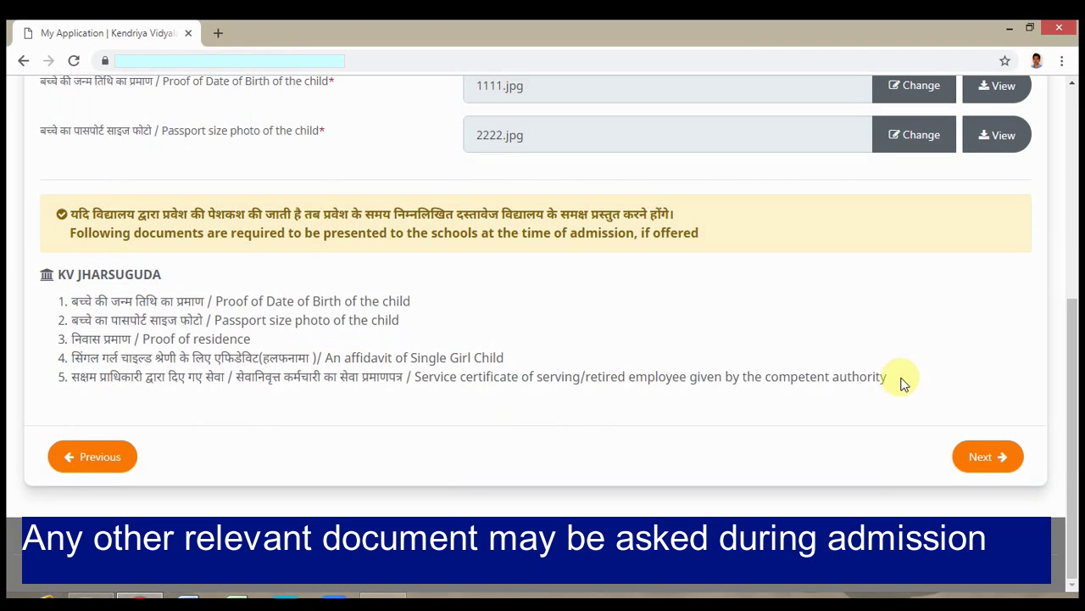
{"action": "left_click_drag", "start_coordinate": [902, 383], "coordinate": [412, 376]}
{"action": "left_click_drag", "start_coordinate": [514, 357], "coordinate": [314, 360]}
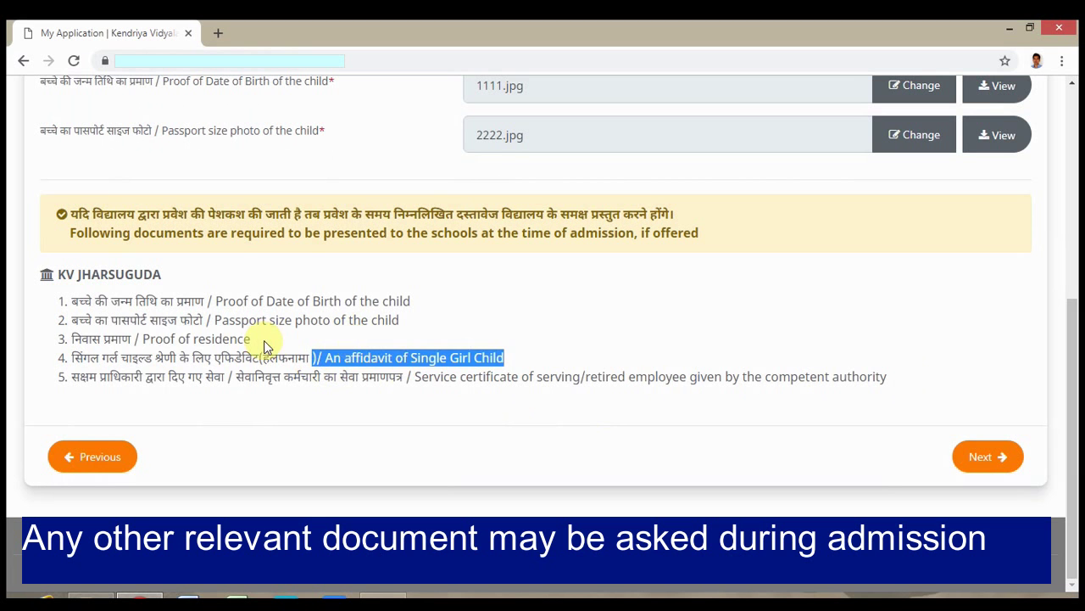
{"action": "left_click_drag", "start_coordinate": [259, 340], "coordinate": [134, 339]}
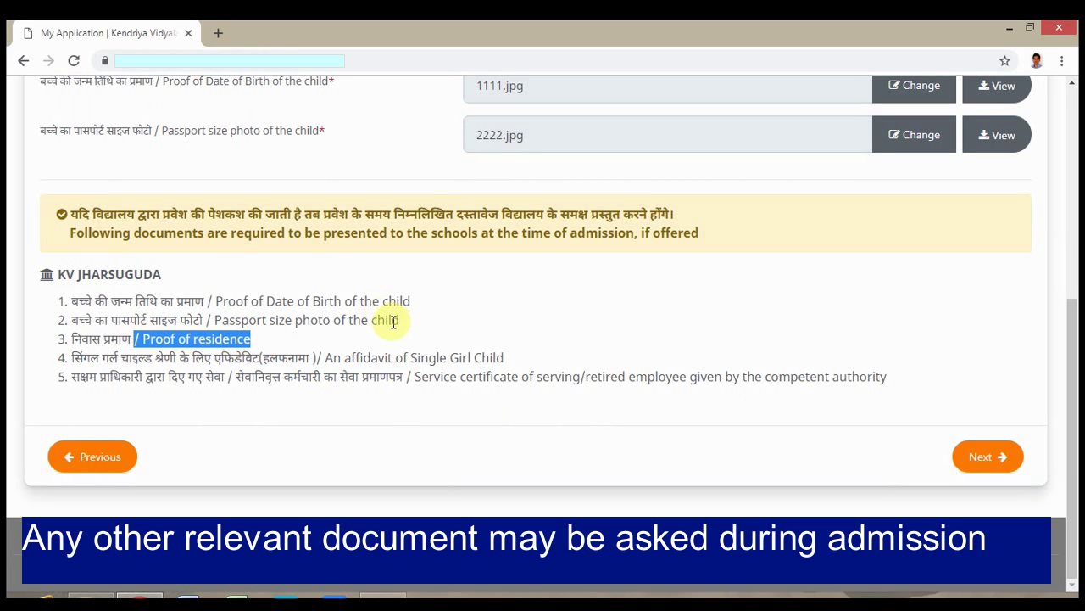
{"action": "left_click_drag", "start_coordinate": [398, 321], "coordinate": [210, 302]}
{"action": "left_click", "coordinate": [604, 307]}
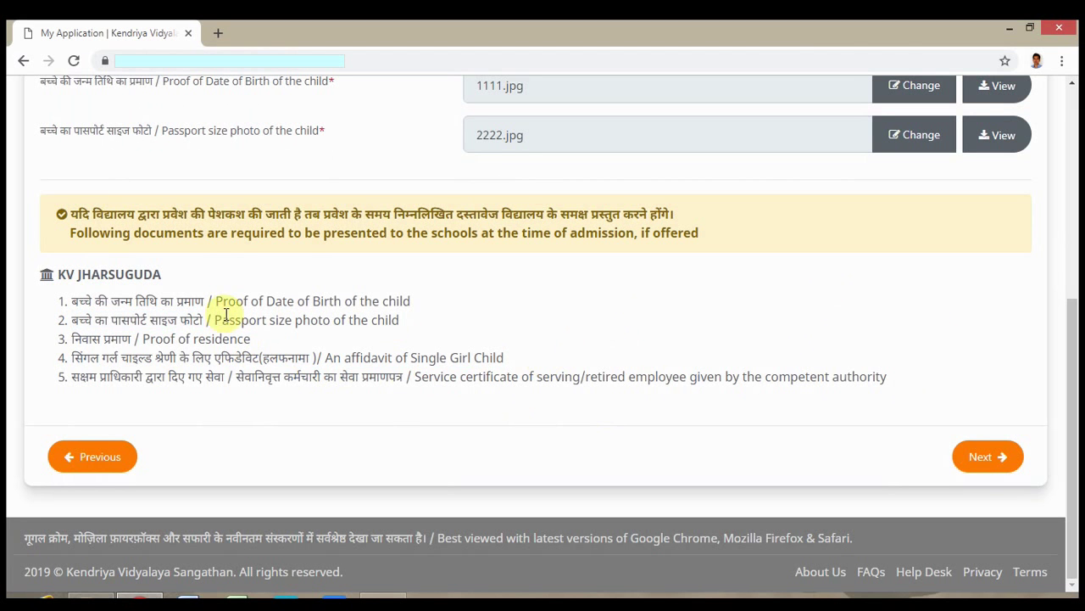
{"action": "left_click_drag", "start_coordinate": [325, 357], "coordinate": [507, 360]}
{"action": "left_click", "coordinate": [546, 430]}
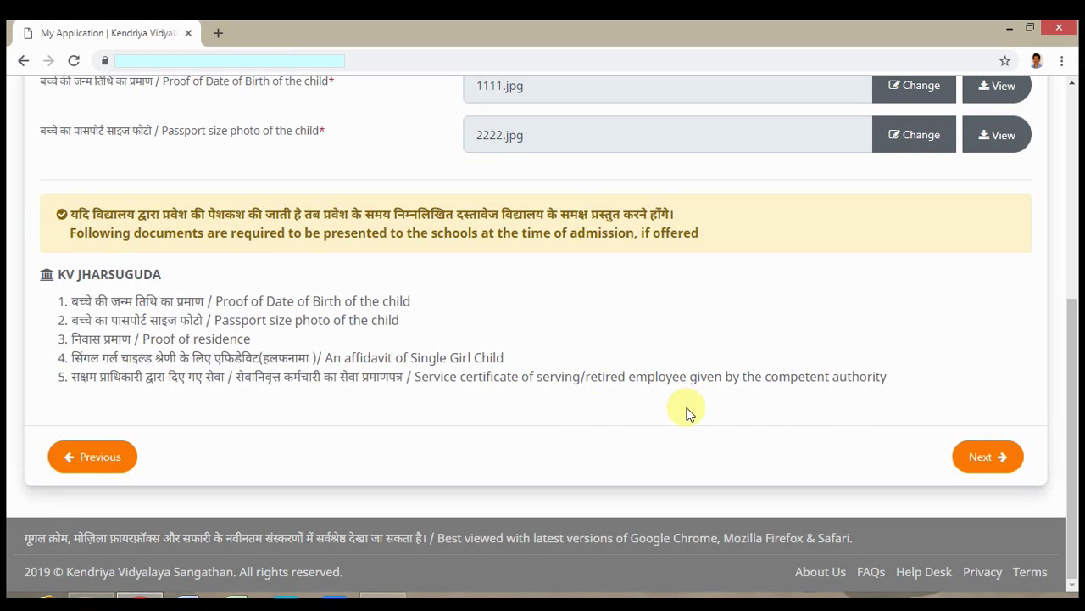
- Read and agree to the parent's declaration, then save the application data
{"action": "left_click", "coordinate": [986, 457]}
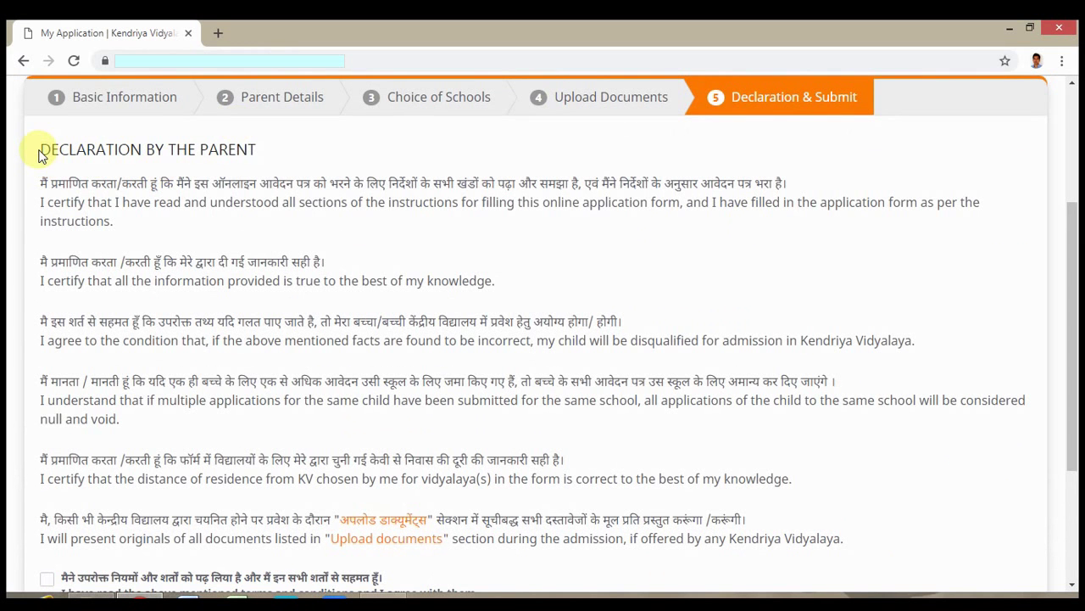
{"action": "left_click_drag", "start_coordinate": [42, 154], "coordinate": [688, 540]}
{"action": "left_click_drag", "start_coordinate": [790, 544], "coordinate": [836, 537]}
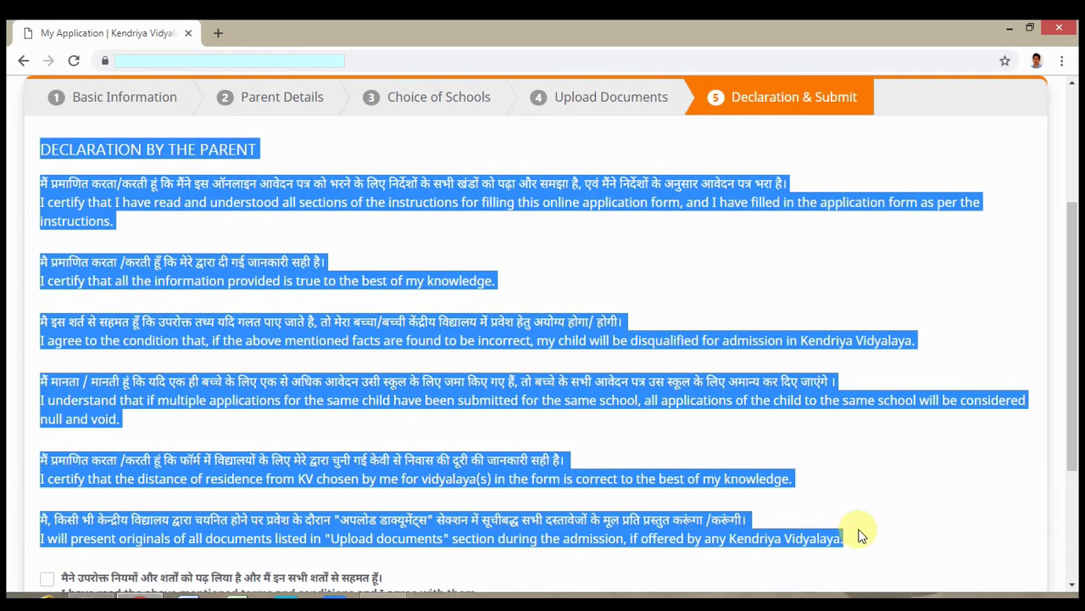
{"action": "scroll", "coordinate": [782, 477], "scroll_direction": "down", "scroll_amount": 3}
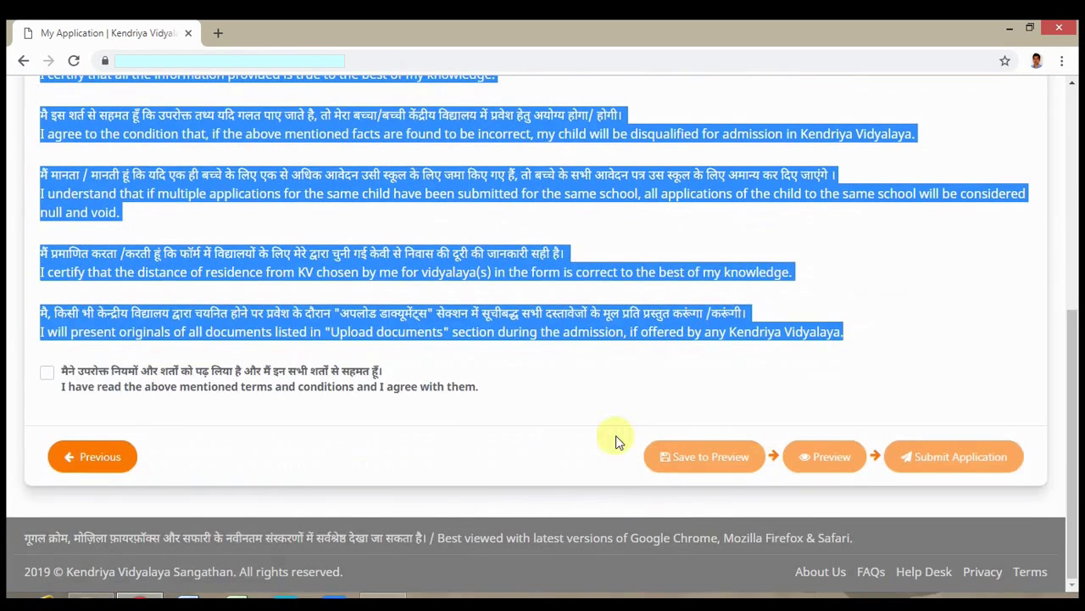
{"action": "left_click", "coordinate": [48, 374]}
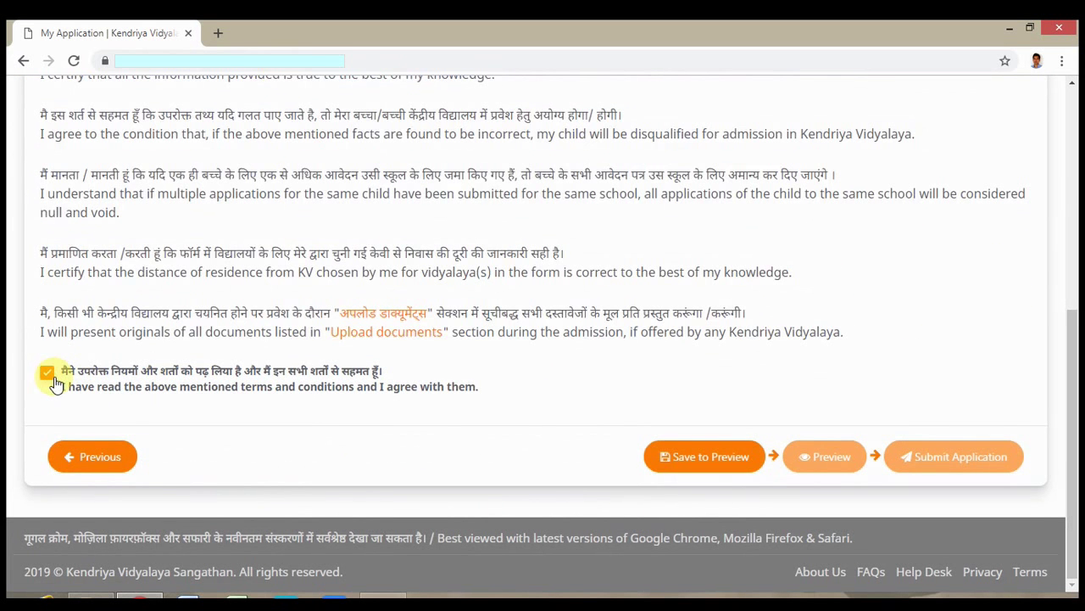
{"action": "left_click", "coordinate": [696, 458]}
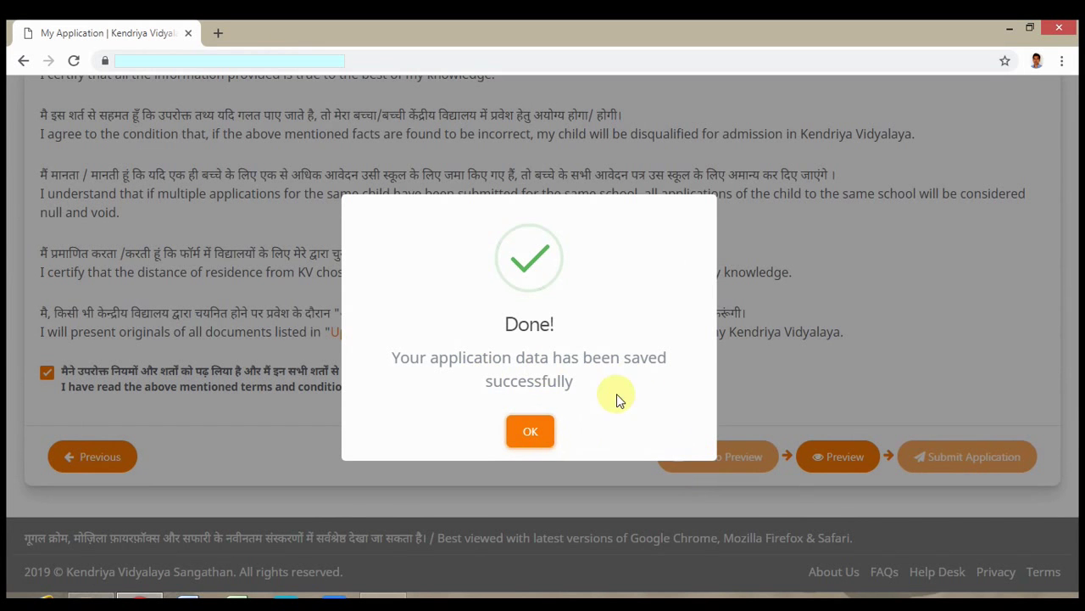
{"action": "left_click", "coordinate": [530, 432]}
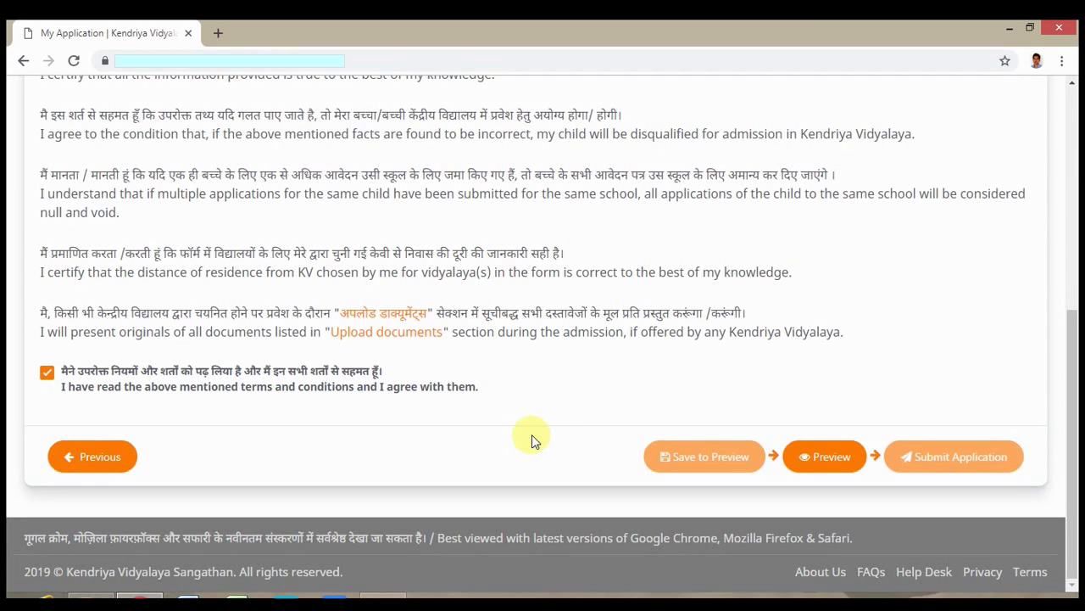
- Review the saved KV JHARSUGUDA application preview in its own tab, then return to the My Application form
{"action": "left_click", "coordinate": [831, 460]}
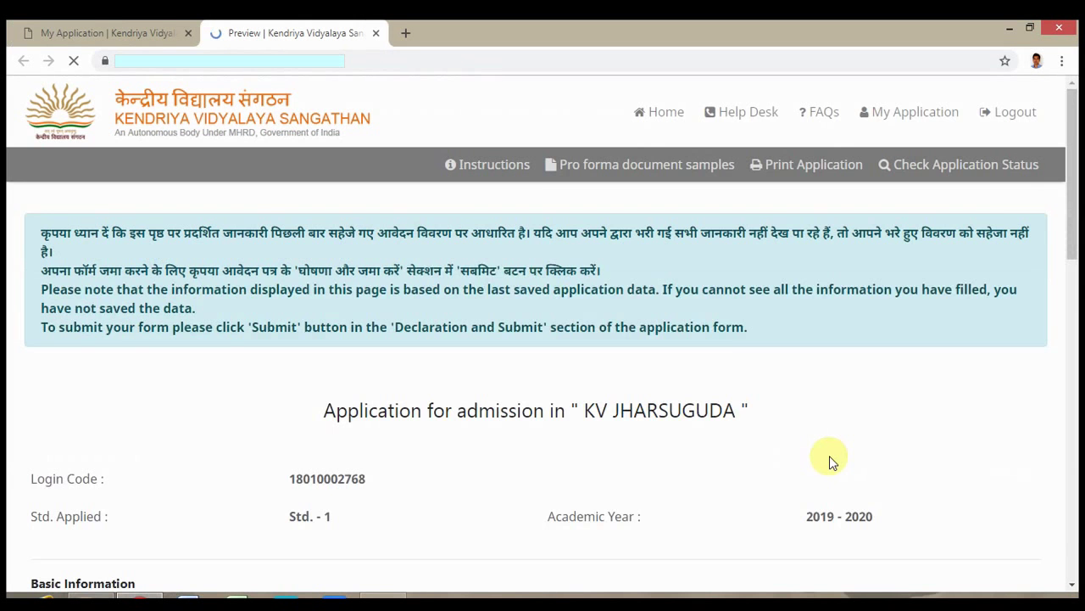
{"action": "scroll", "coordinate": [650, 336], "scroll_direction": "down", "scroll_amount": 1}
{"action": "scroll", "coordinate": [280, 339], "scroll_direction": "down", "scroll_amount": 13}
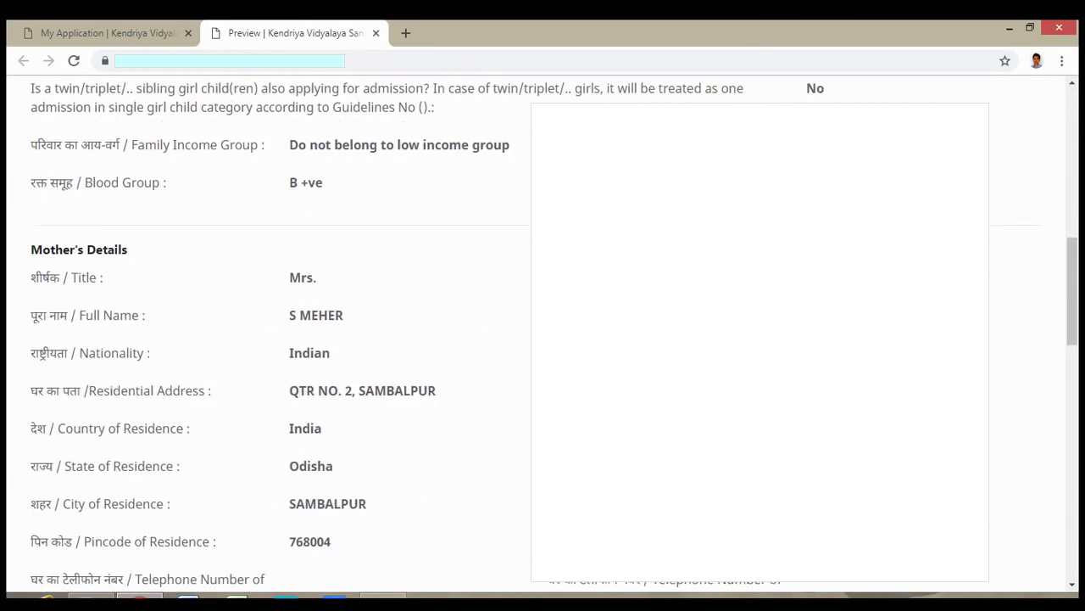
{"action": "scroll", "coordinate": [280, 340], "scroll_direction": "down", "scroll_amount": 8}
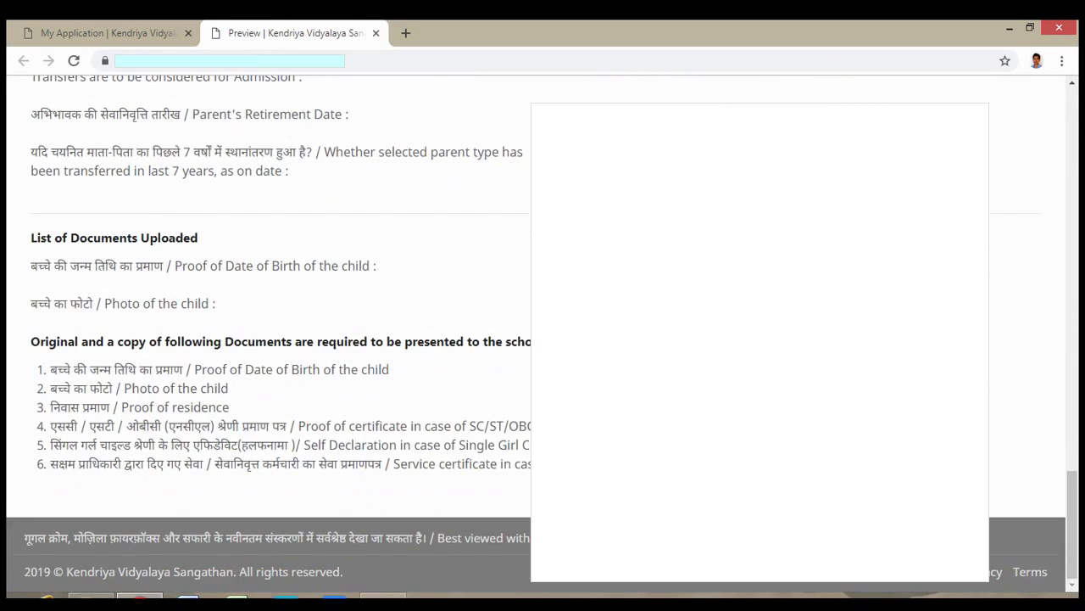
{"action": "scroll", "coordinate": [280, 340], "scroll_direction": "up", "scroll_amount": 20}
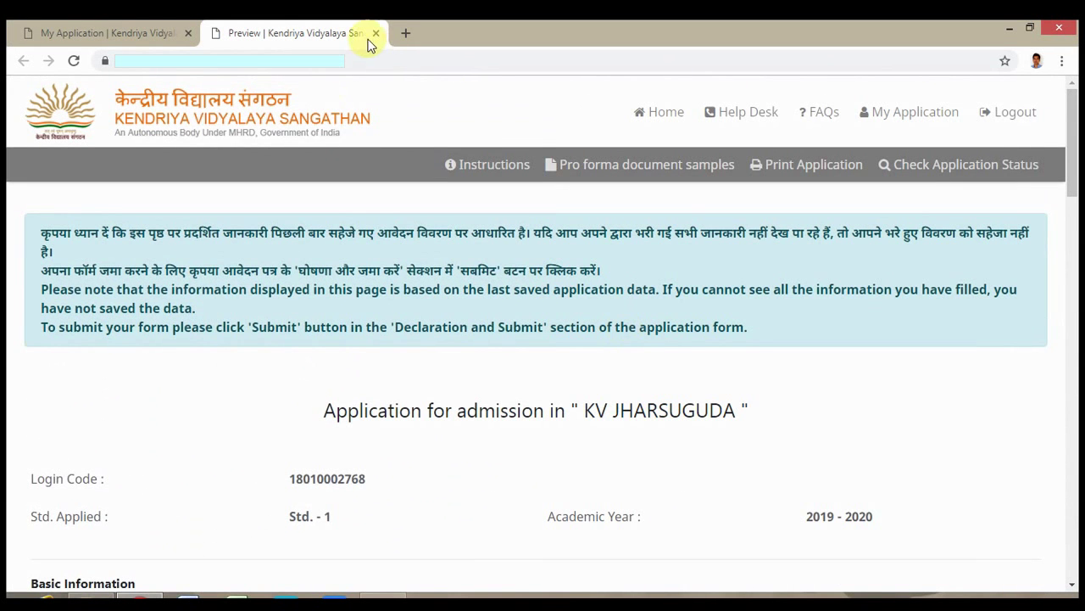
{"action": "left_click", "coordinate": [113, 27]}
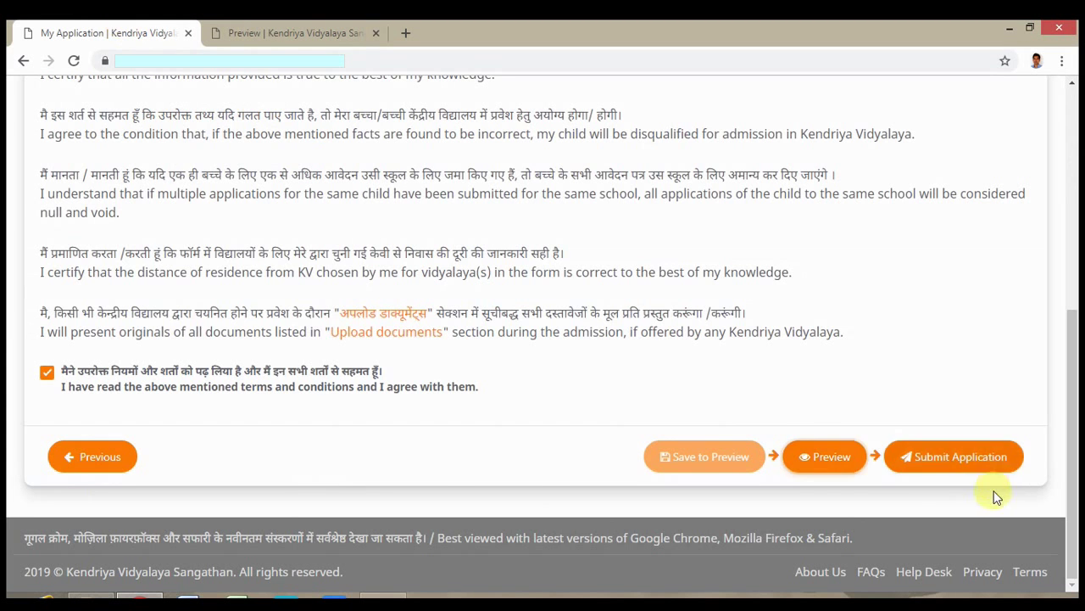
- Submit and confirm the application, then verify it with the OTP sent to the mobile
{"action": "left_click", "coordinate": [934, 463]}
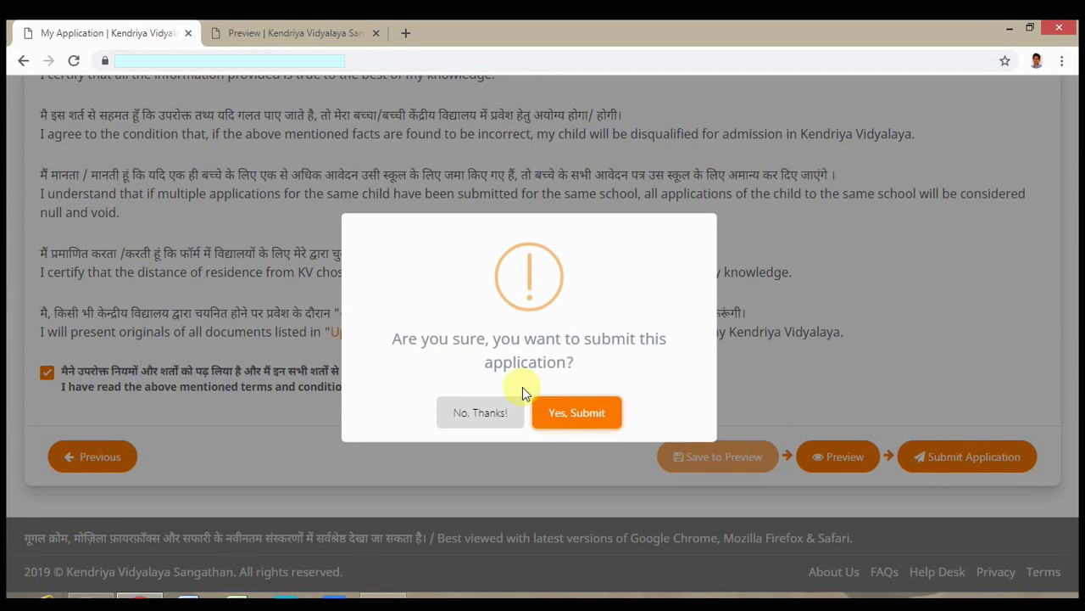
{"action": "left_click", "coordinate": [570, 419]}
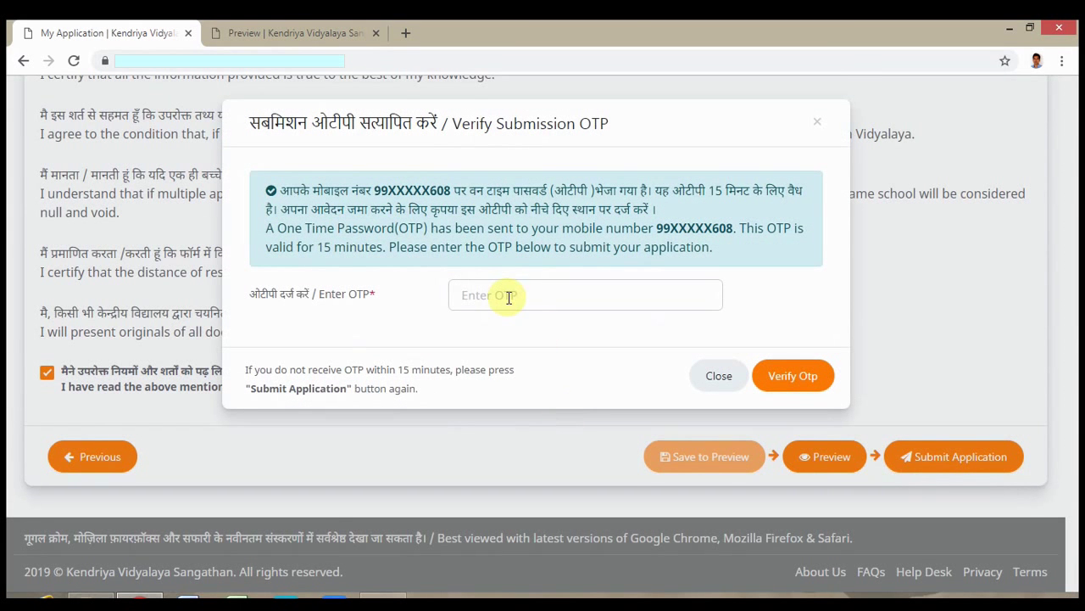
{"action": "left_click", "coordinate": [508, 297]}
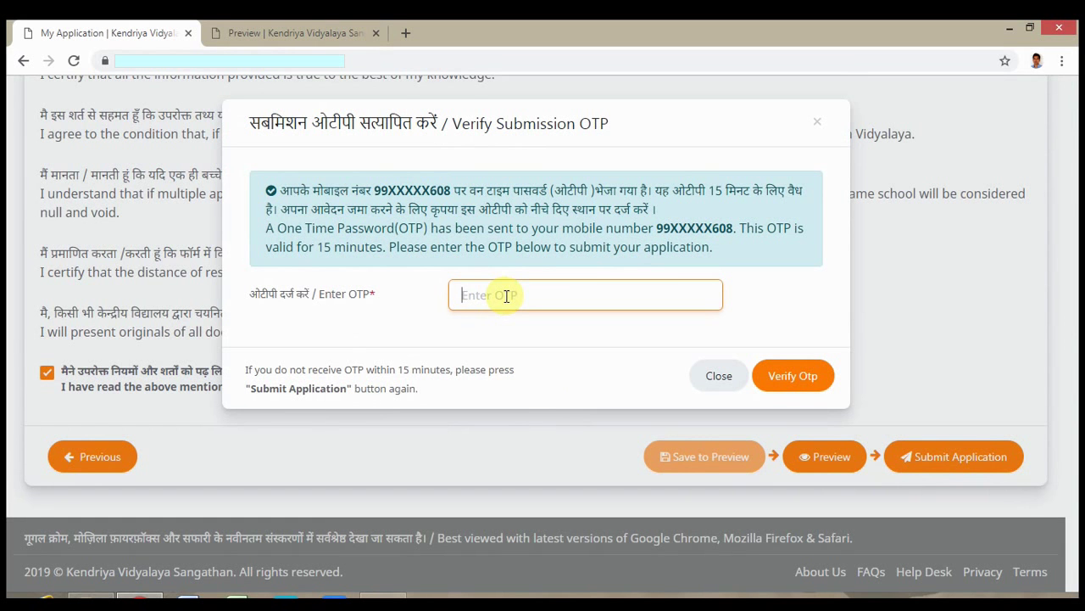
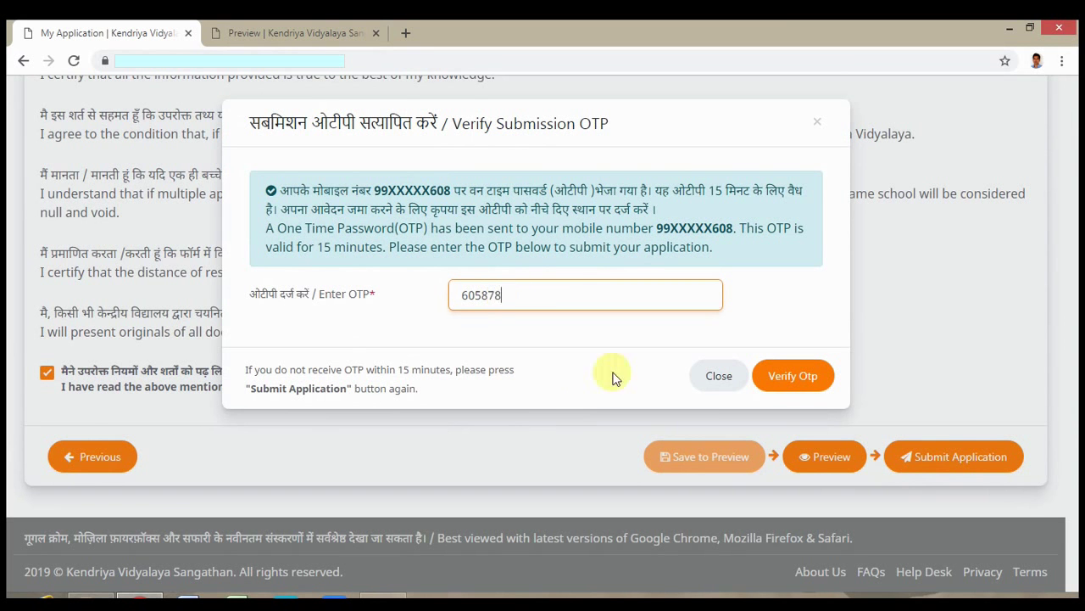
{"action": "left_click", "coordinate": [799, 373]}
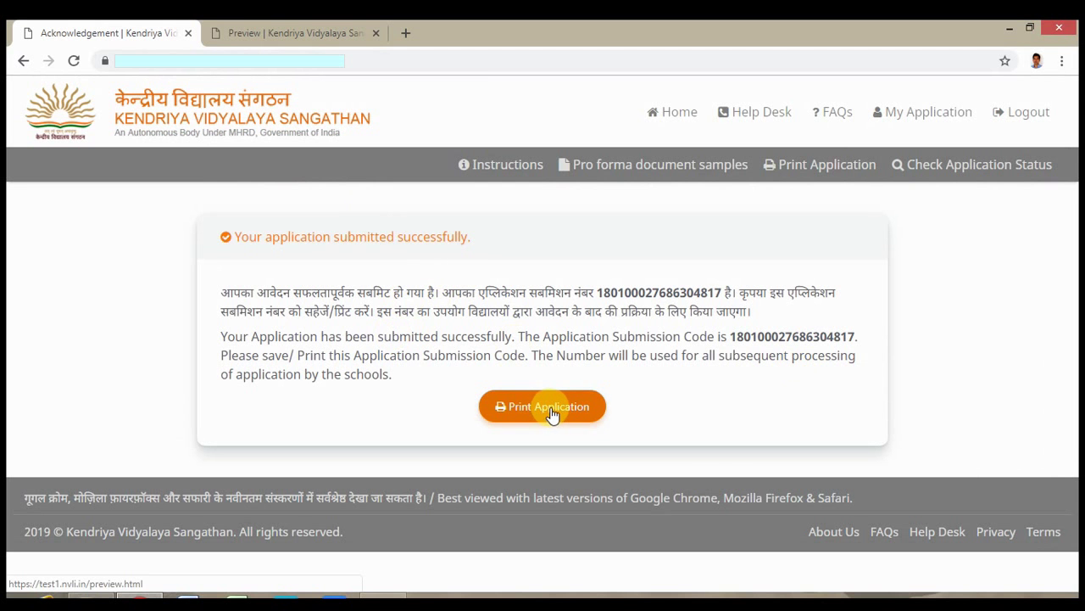
- Open the printable KV JHARSUGUDA application and check that it lists uploads 1111.jpg and 2222.jpg
{"action": "left_click", "coordinate": [551, 411]}
{"action": "scroll", "coordinate": [552, 404], "scroll_direction": "down", "scroll_amount": 20}
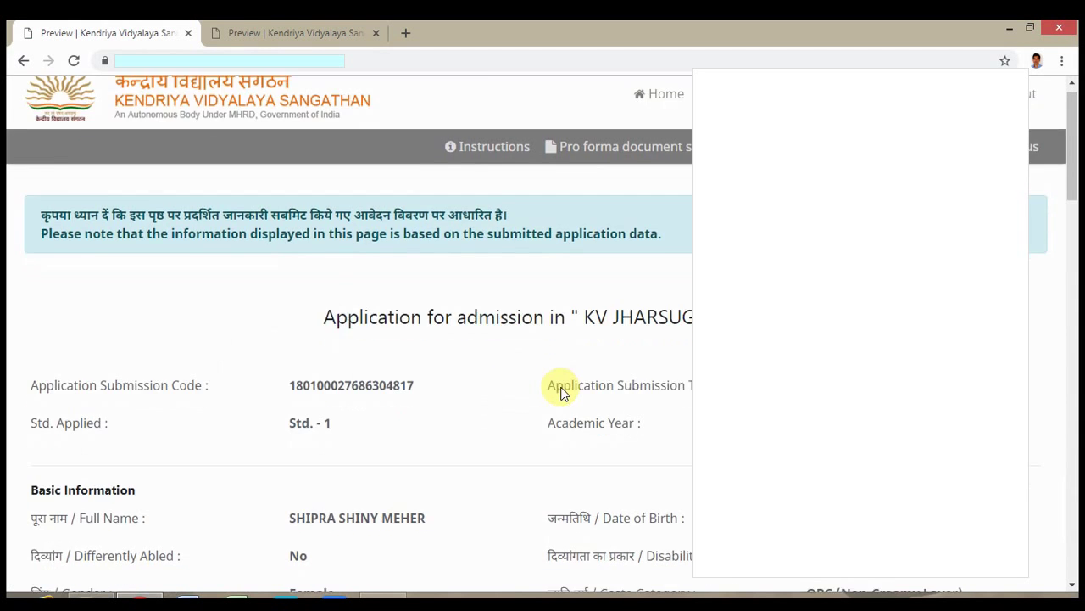
{"action": "scroll", "coordinate": [563, 395], "scroll_direction": "down", "scroll_amount": 4}
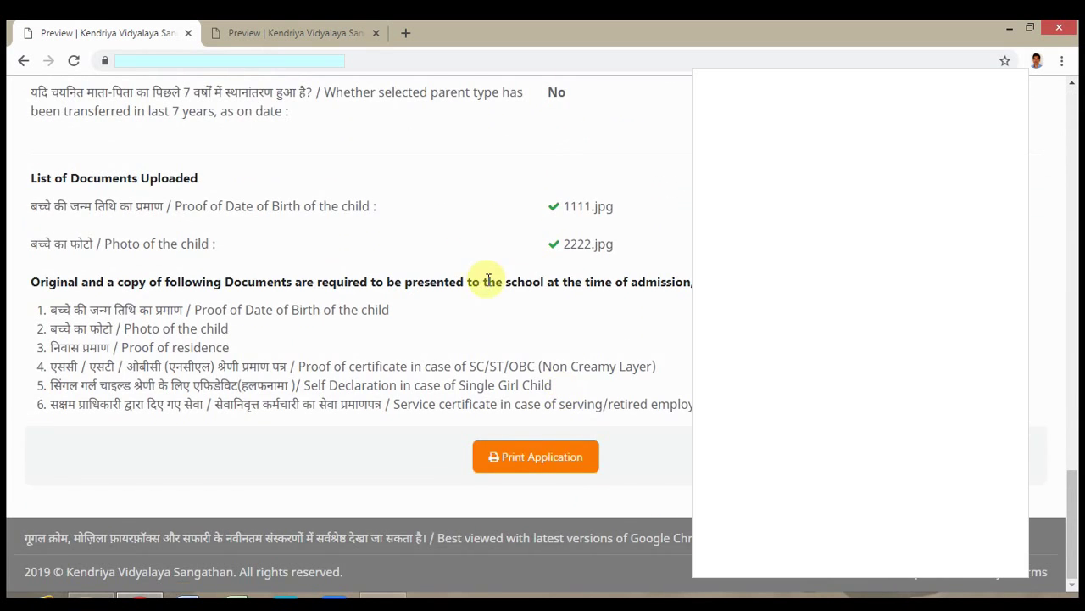
{"action": "scroll", "coordinate": [483, 280], "scroll_direction": "up", "scroll_amount": 1}
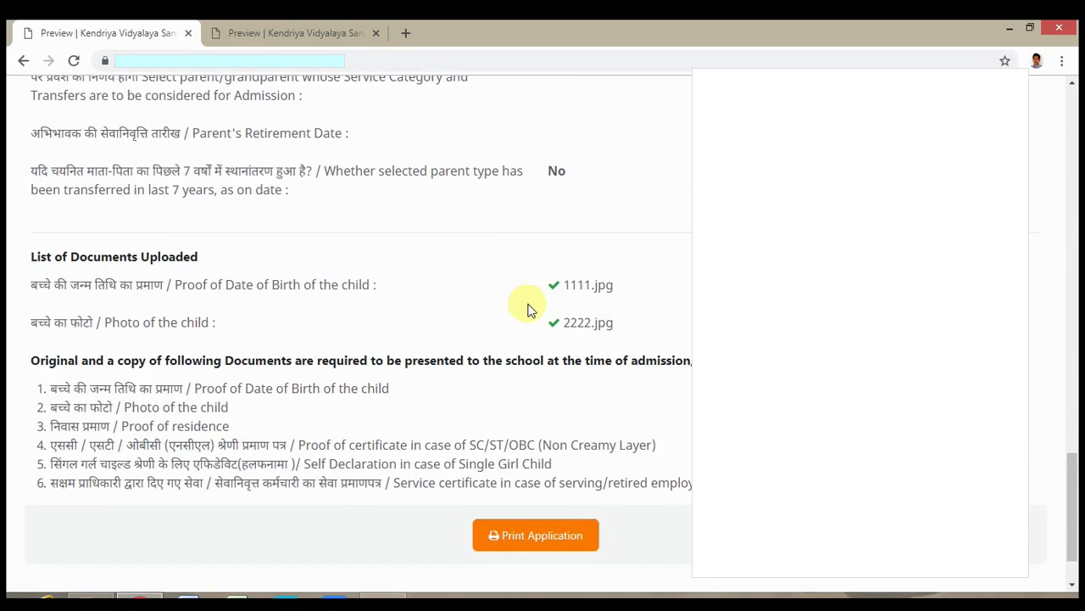
{"action": "left_click_drag", "start_coordinate": [1070, 467], "coordinate": [1080, 138]}
{"action": "key", "text": "End"}
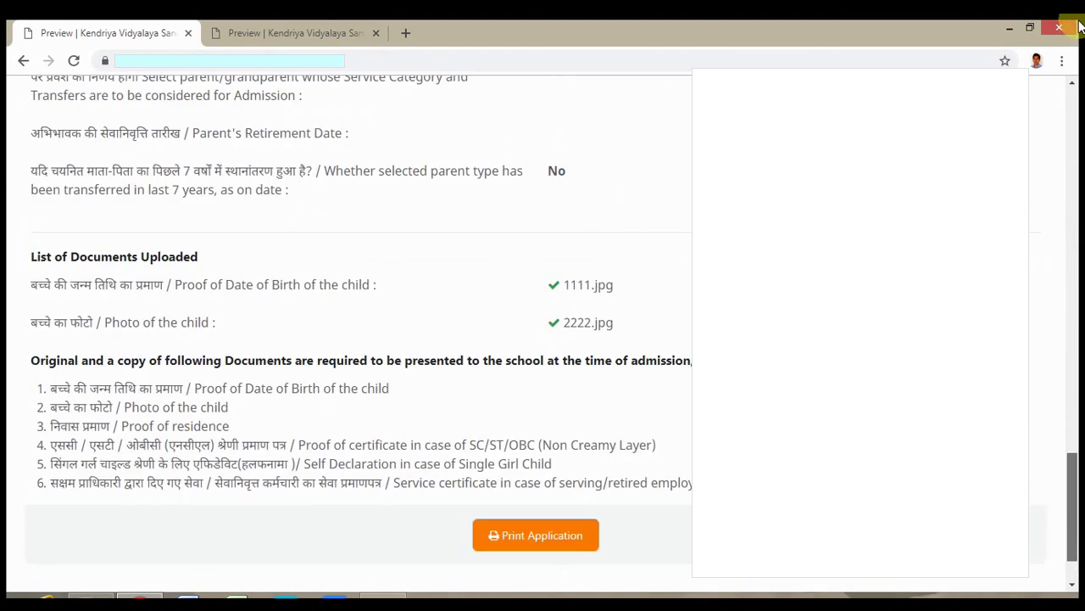
{"action": "key", "text": "Home"}
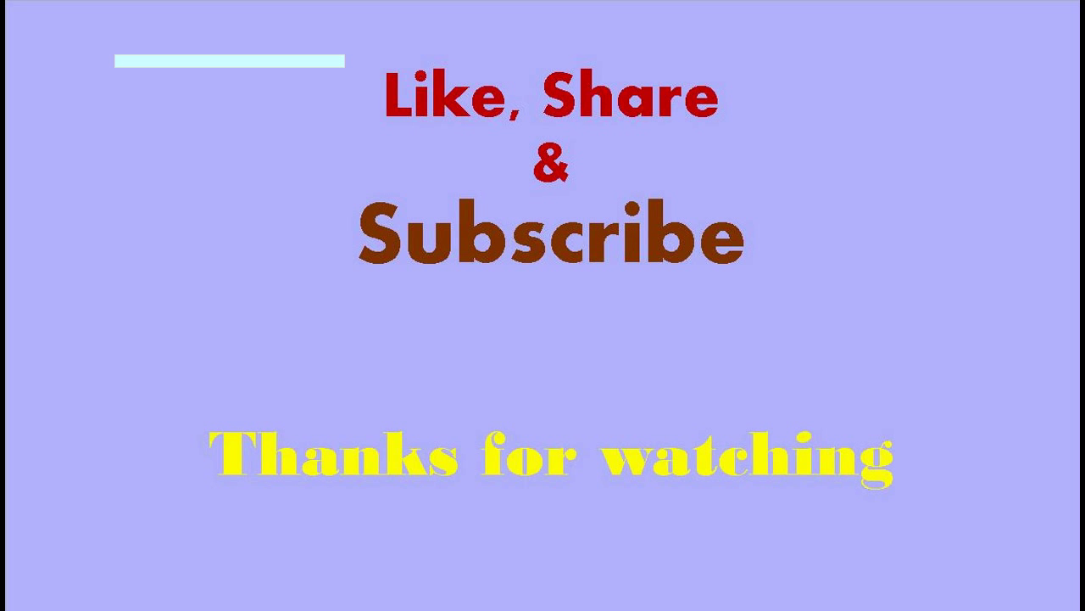